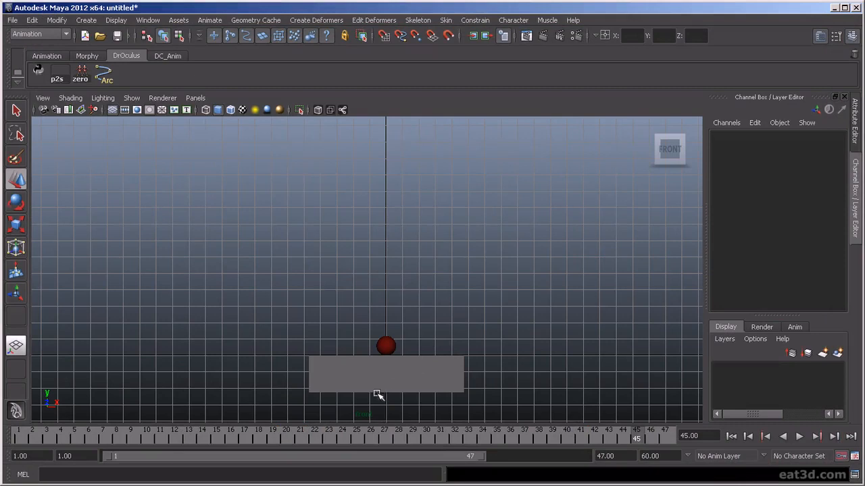
- Select the ball, switch to the right side view and preview its existing bounce
left_click(384, 345)
key("space")
left_click_drag(450, 304, 537, 297)
scroll(517, 320, "down", 8)
left_click_drag(32, 436, 553, 451)
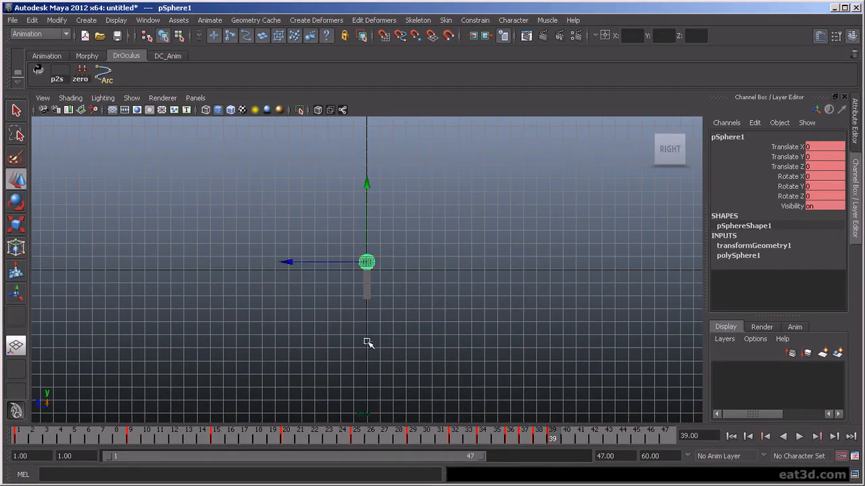
- At frame 39, slide the ball forward along Z to Translate Z 39.867
middle_click_drag(436, 346, 594, 382, "alt")
left_click_drag(555, 439, 556, 441)
left_click_drag(448, 302, 138, 332)
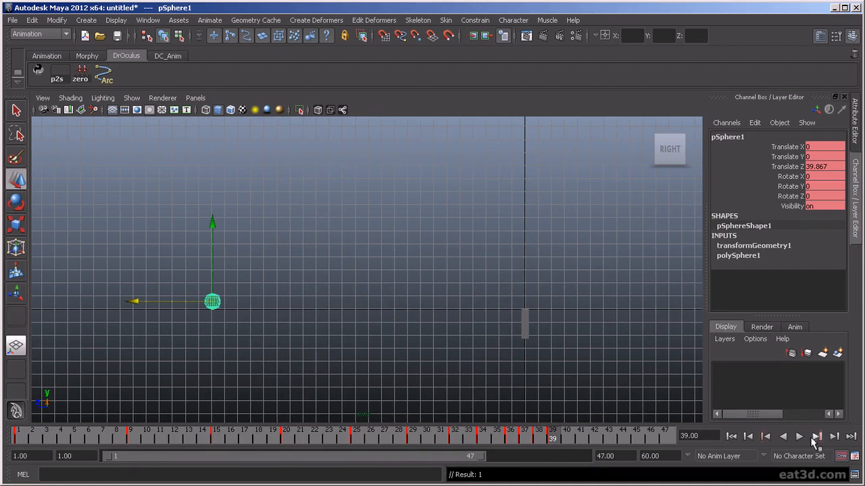
- Isolate the Translate Z curve in the Graph Editor and play to check the motion
key("space")
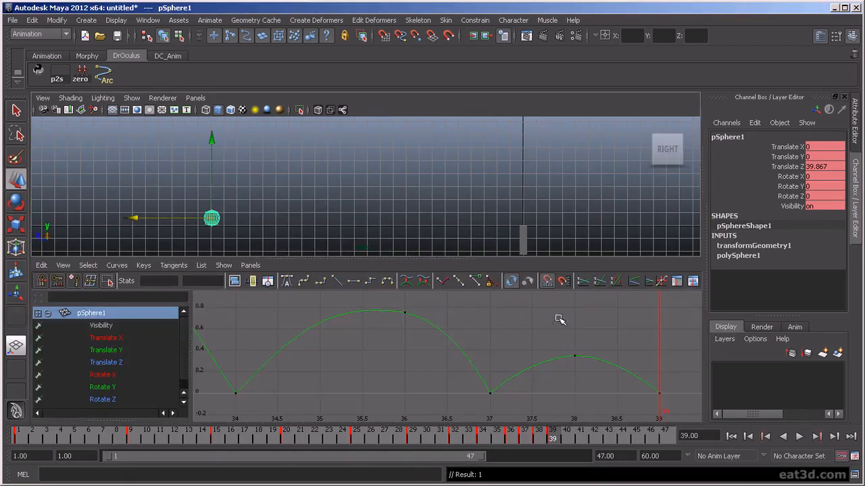
left_click(134, 363)
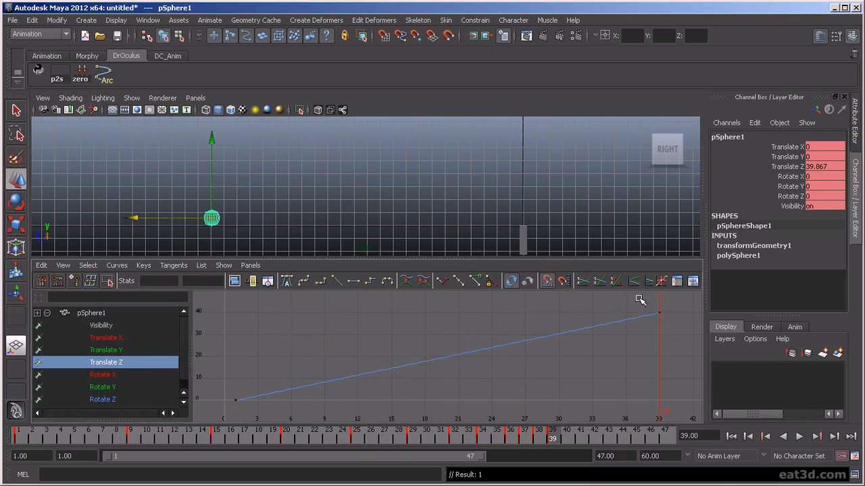
key("space")
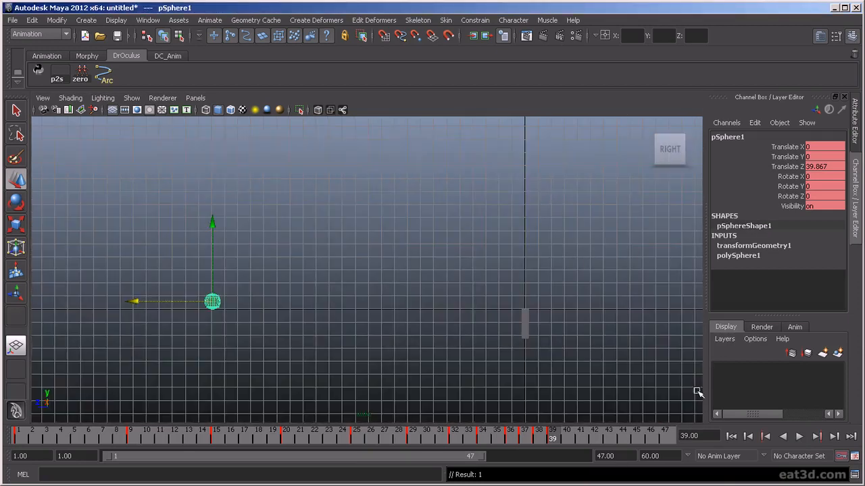
left_click(798, 437)
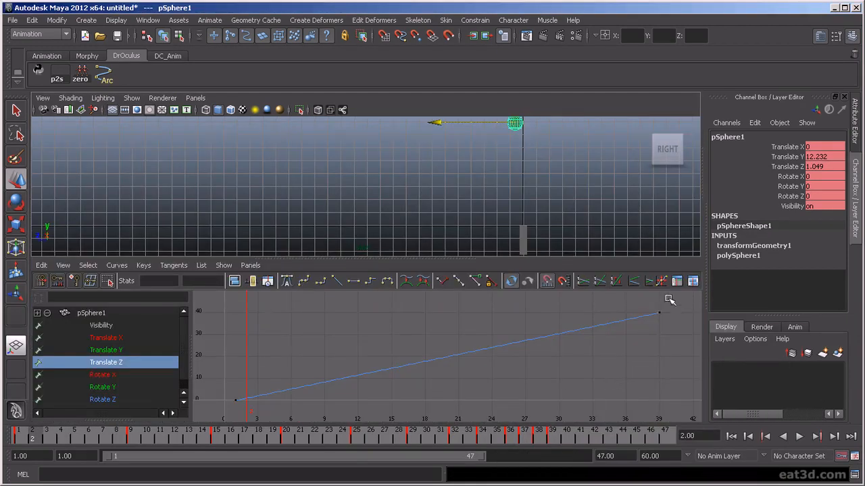
- Flatten the frame 39 Translate Z key's tangent and slightly adjust the first key's tangent
left_click_drag(669, 300, 654, 322)
left_click(357, 279)
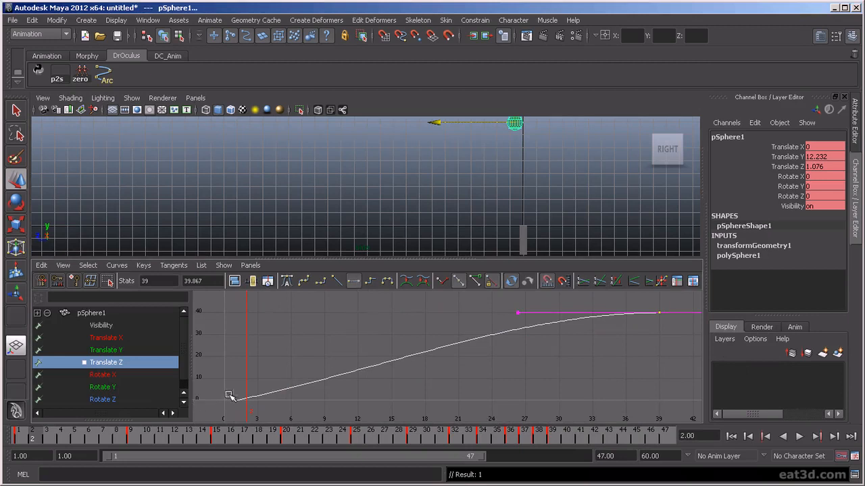
left_click_drag(266, 432, 267, 430)
middle_click_drag(383, 389, 382, 384)
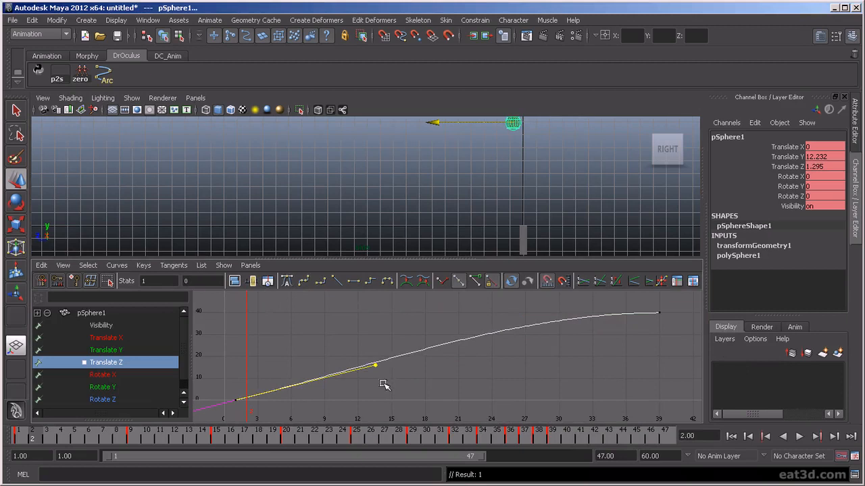
- Play back and scrub through the end to review the eased forward slide
left_click(453, 219)
key("space")
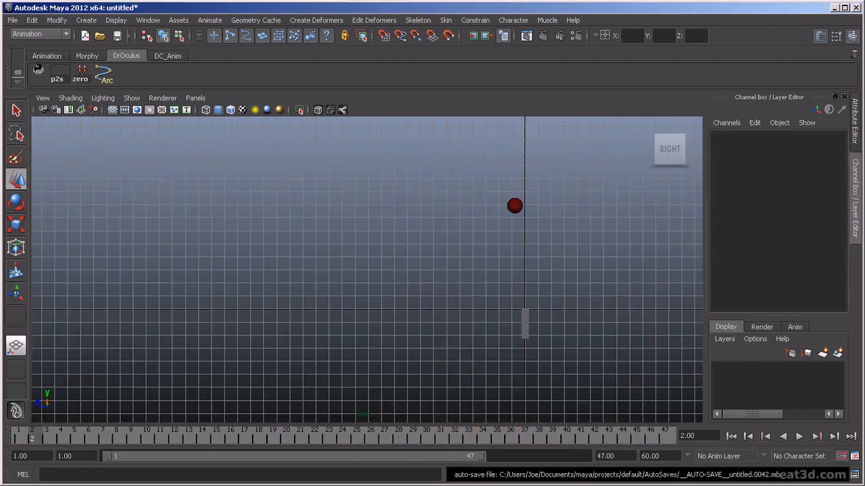
left_click(798, 437)
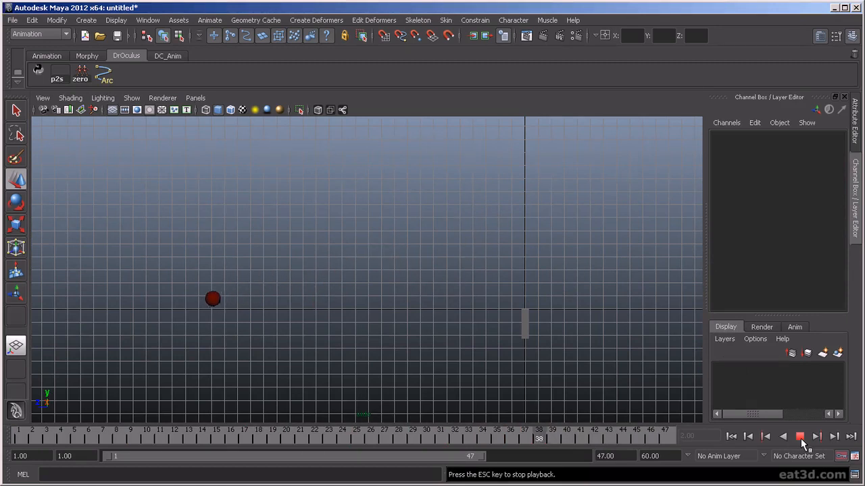
left_click(799, 437)
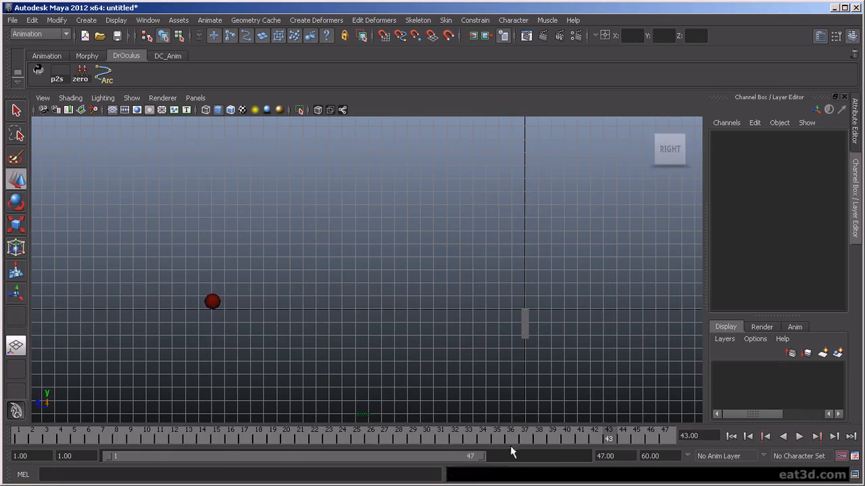
mouse_move(360, 443)
left_mouse_down()
mouse_move(560, 468)
mouse_move(427, 473)
mouse_move(608, 476)
mouse_move(508, 484)
left_mouse_up()
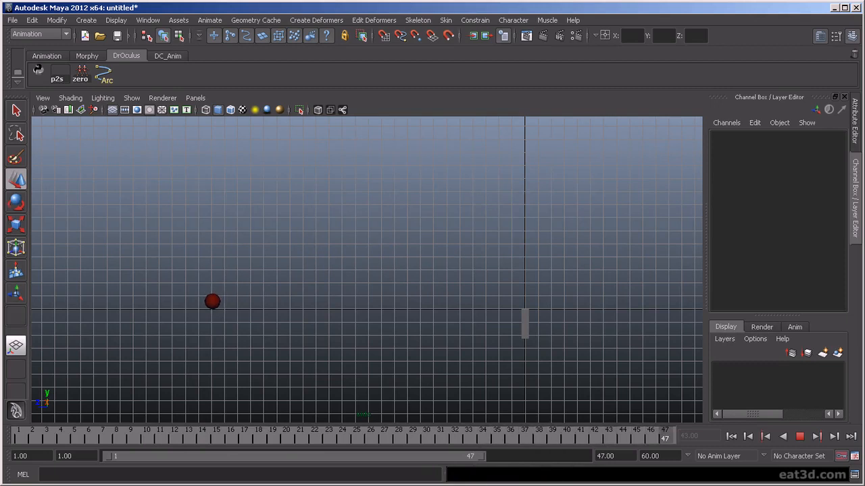
key("space")
- Move the last Translate Z key from frame 39 to frame 47
left_click(214, 220)
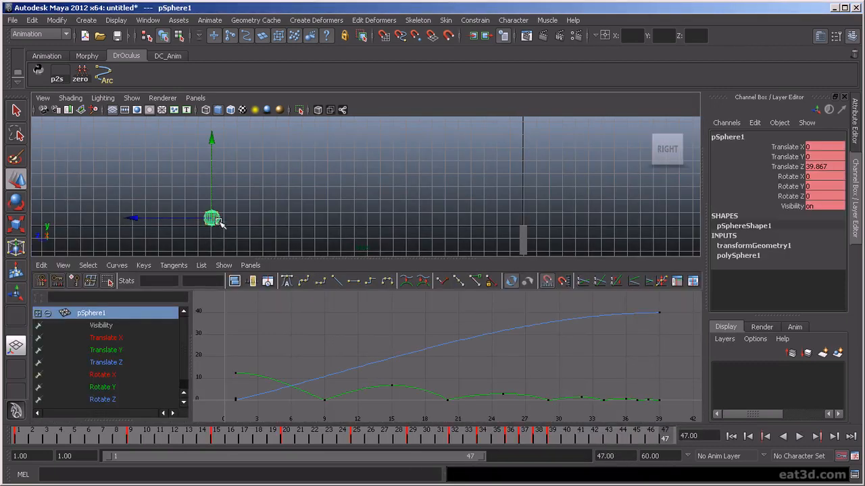
left_click_drag(646, 299, 690, 333)
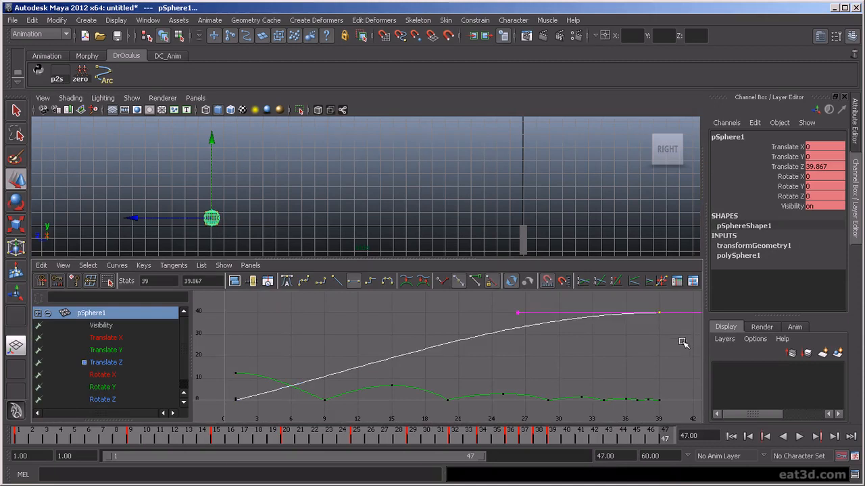
key("a")
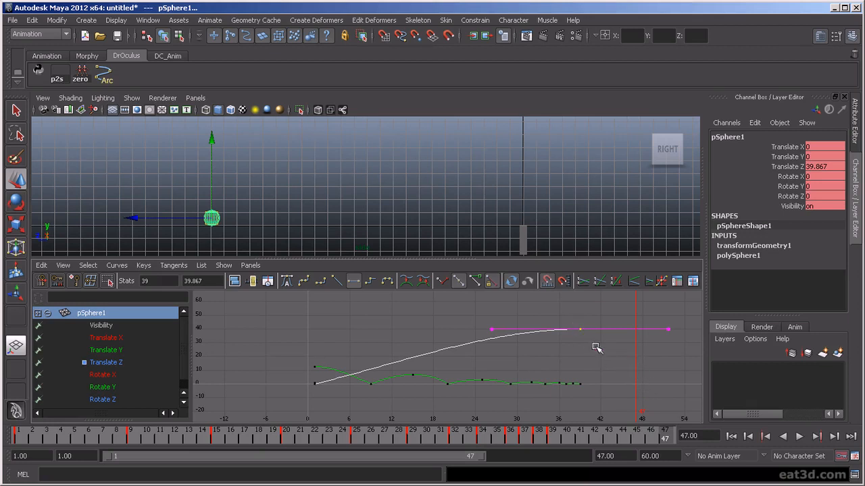
middle_click_drag(588, 343, 641, 352, "shift")
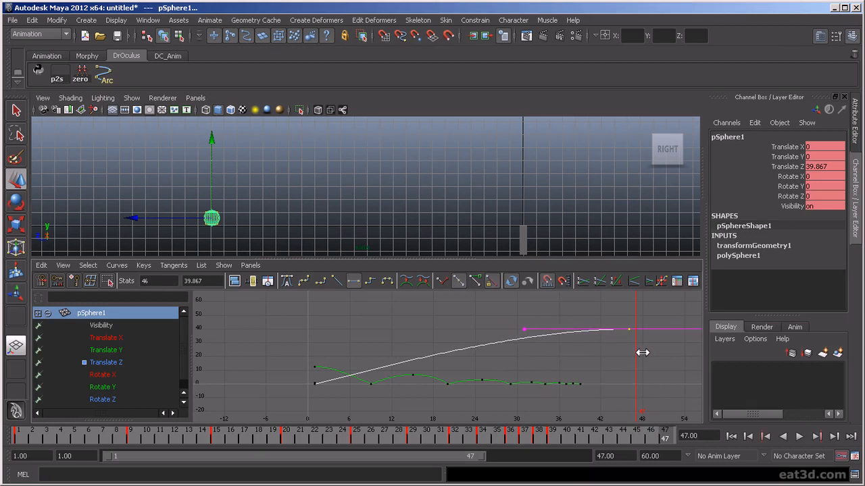
middle_click_drag(641, 352, 647, 353, "shift")
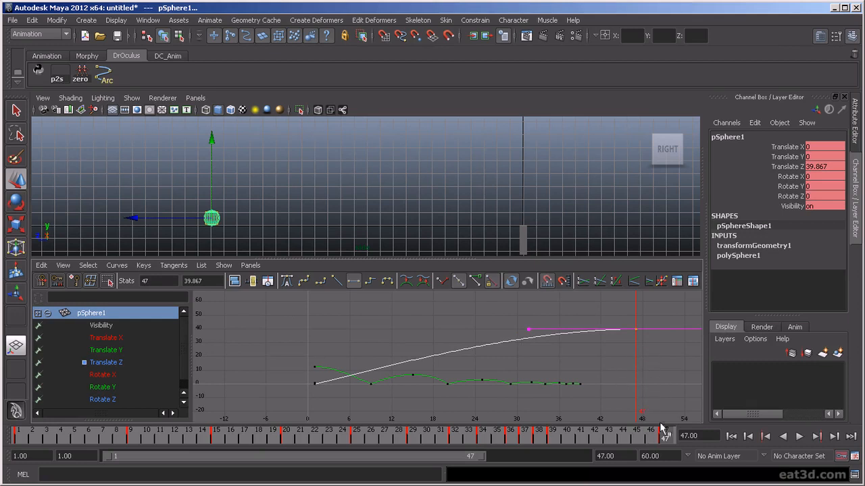
- Play the animation to review the later stop of the forward slide
left_click(554, 232)
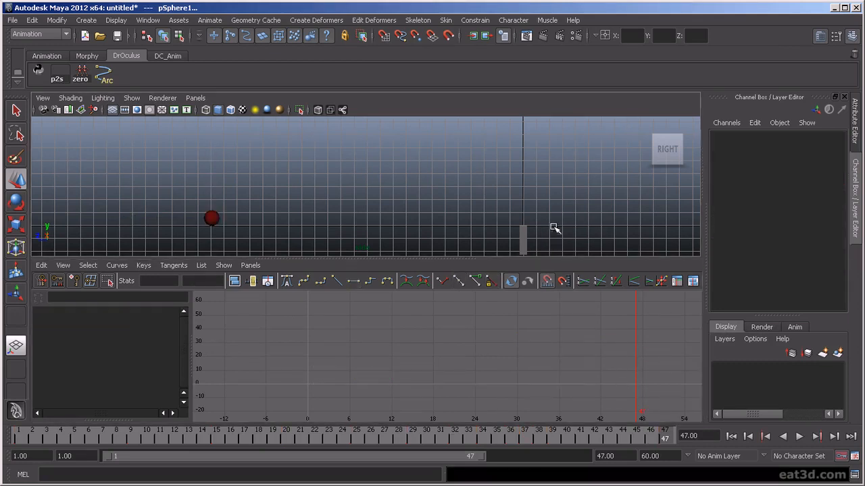
left_click(797, 437)
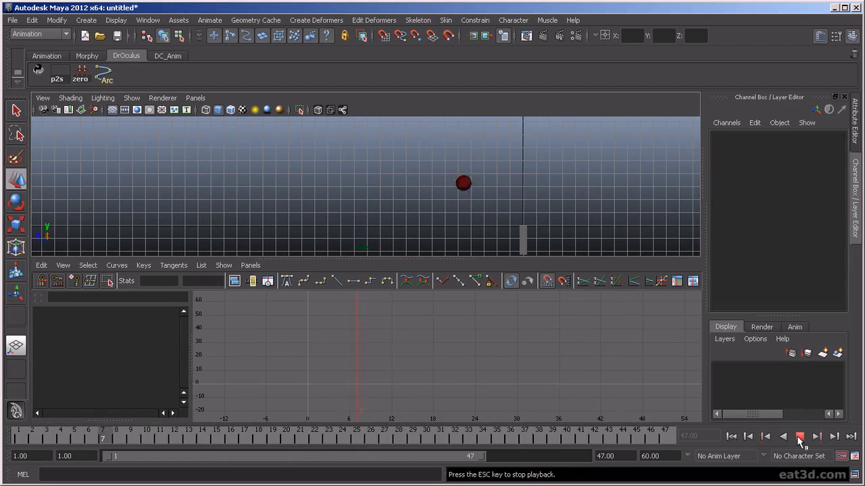
left_click(799, 437)
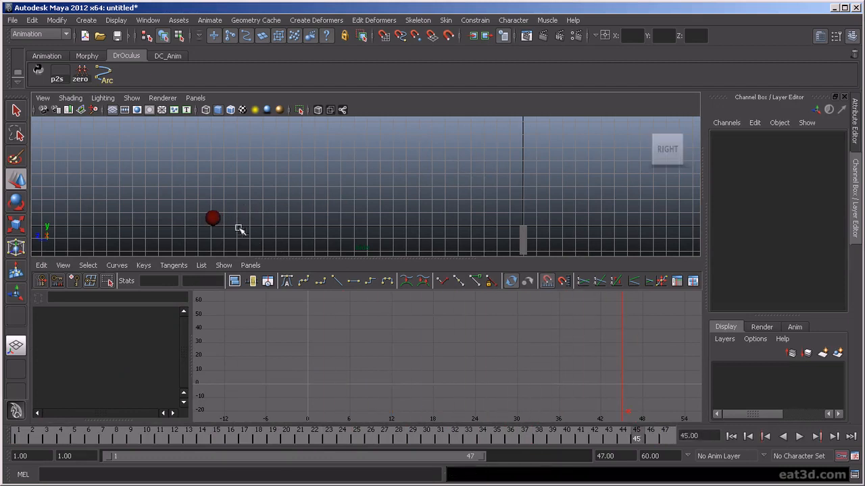
left_click(215, 217)
left_click(800, 437)
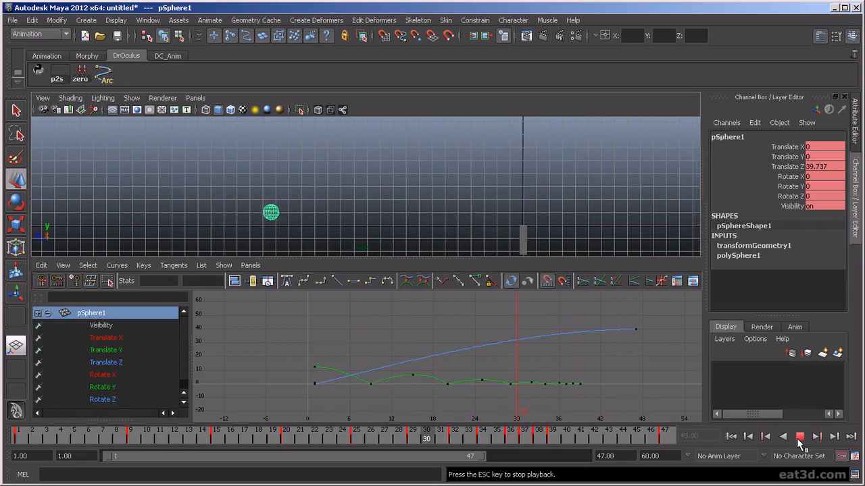
left_click(799, 438)
- Break the frame 47 key's tangents and tilt the incoming tangent slightly down
left_click_drag(615, 316, 655, 344)
left_click_drag(548, 347, 548, 347)
middle_click_drag(540, 336, 534, 337)
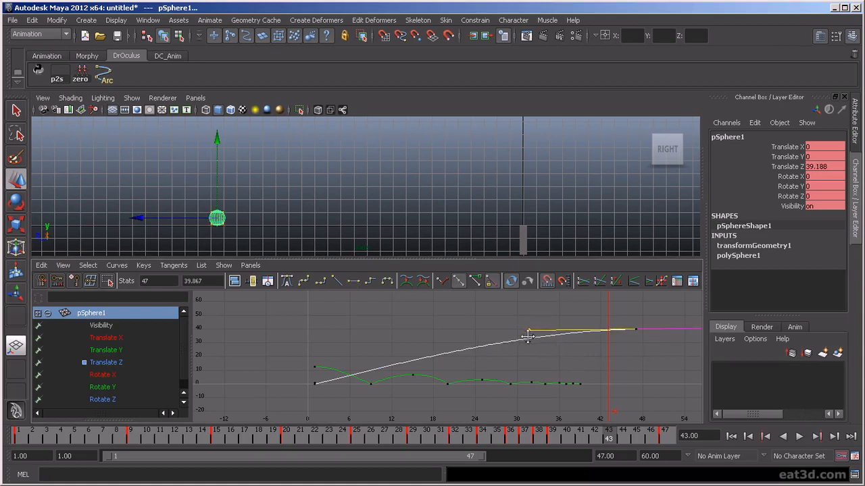
key("ctrl+z")
left_click(477, 281)
middle_click_drag(491, 302, 471, 303)
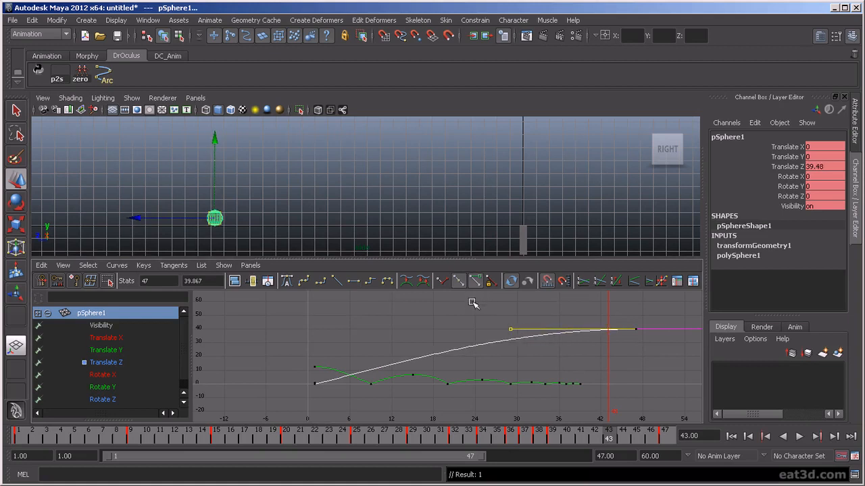
left_click(798, 437)
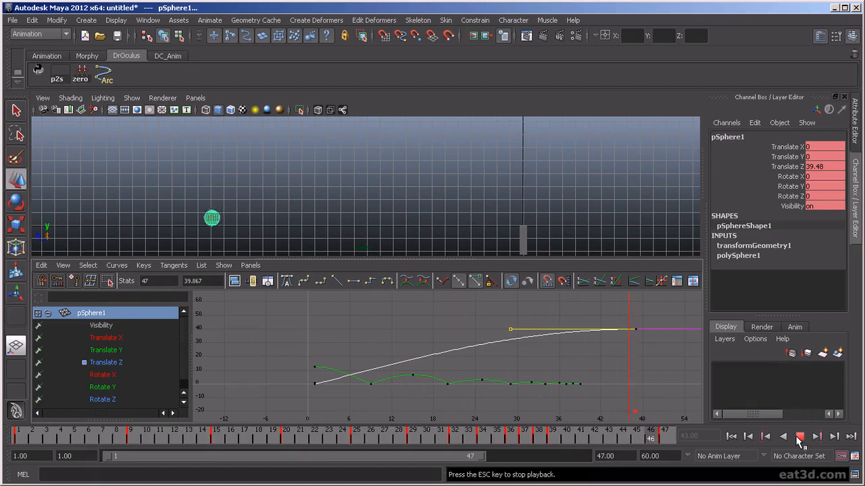
- Extend the playback range to frame 54 and play through the ball's slide to rest
left_click(809, 437)
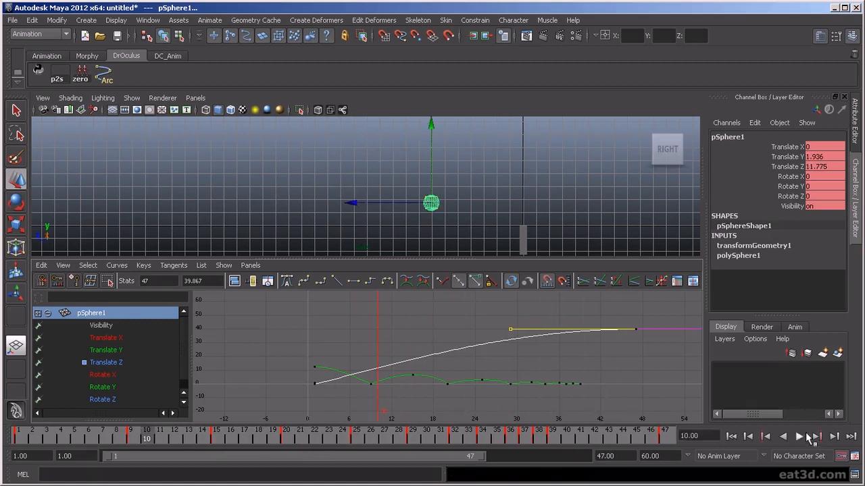
left_click(665, 438)
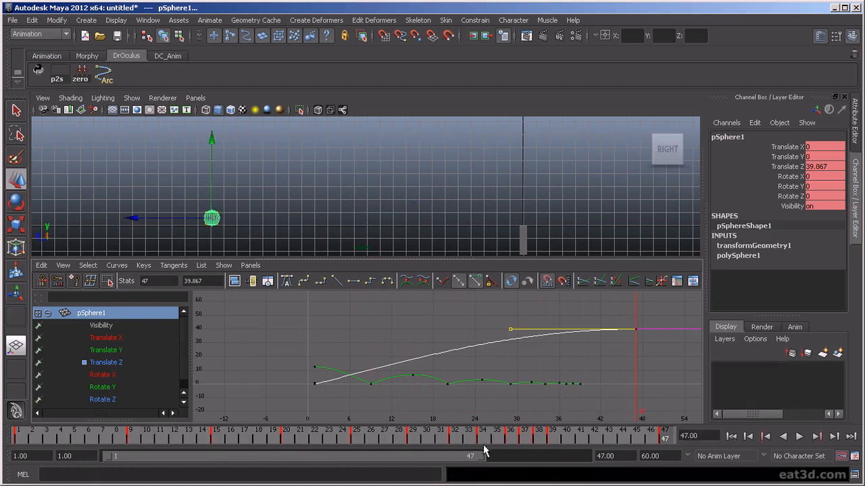
left_click_drag(483, 457, 537, 477)
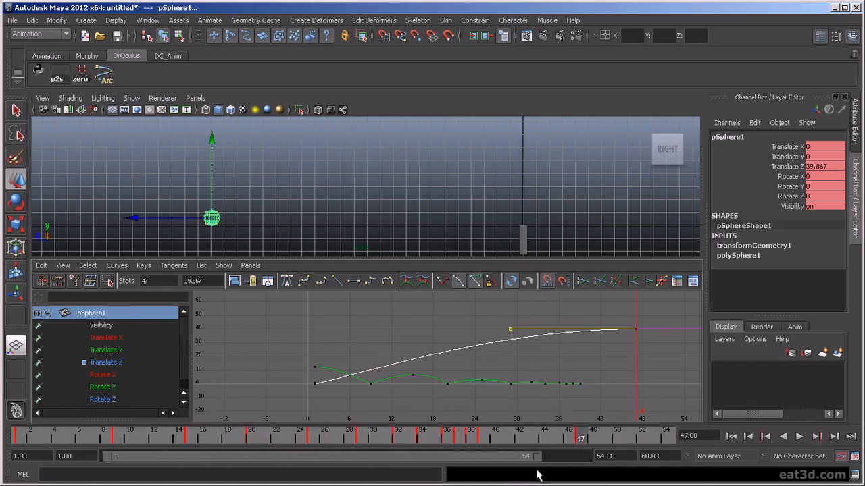
left_click(799, 437)
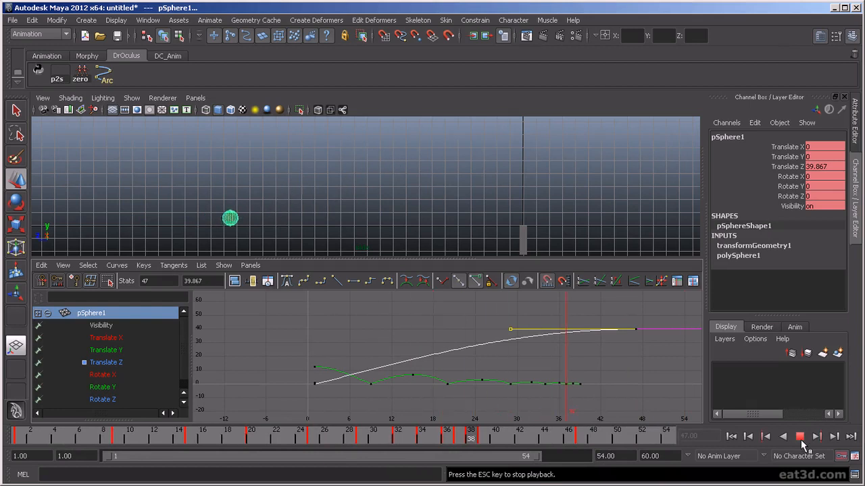
left_click(800, 437)
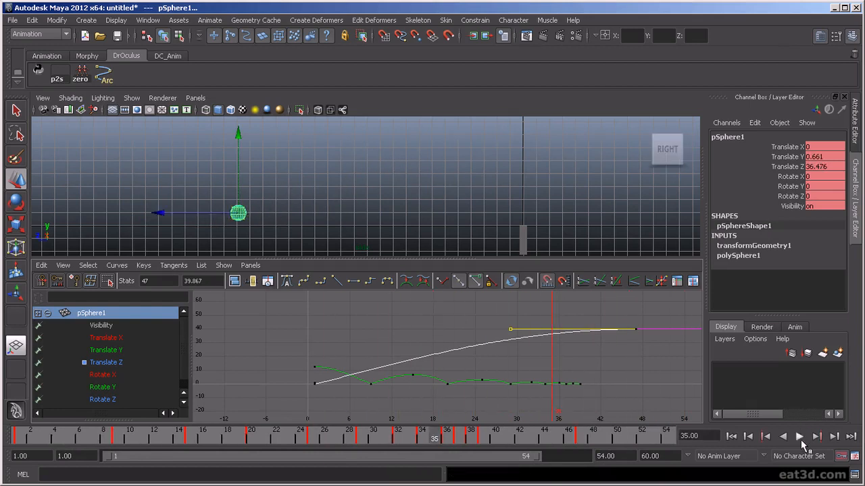
left_click_drag(434, 447, 125, 453)
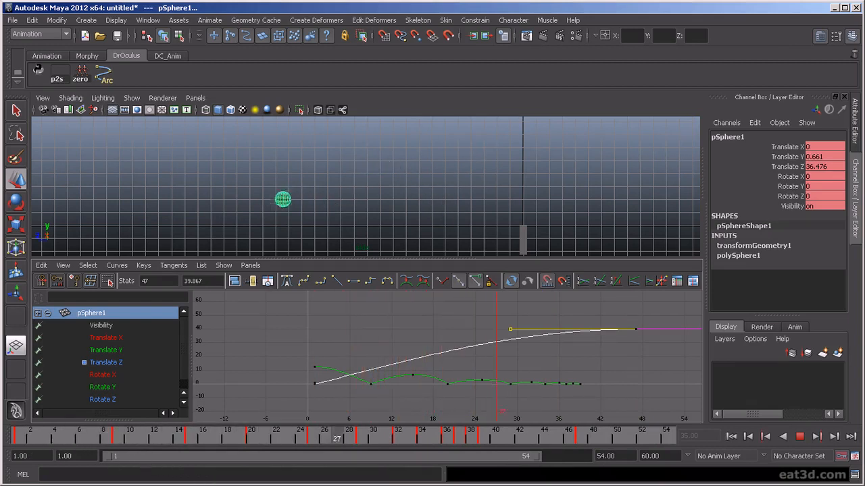
key("Escape")
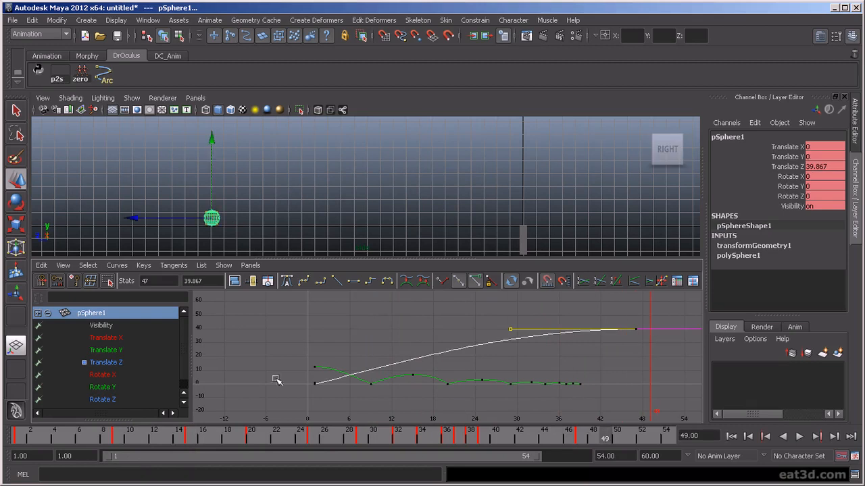
- Switch to rotate, shrink the manipulator with minus, replay, and isolate the Rotate X curve
key("e")
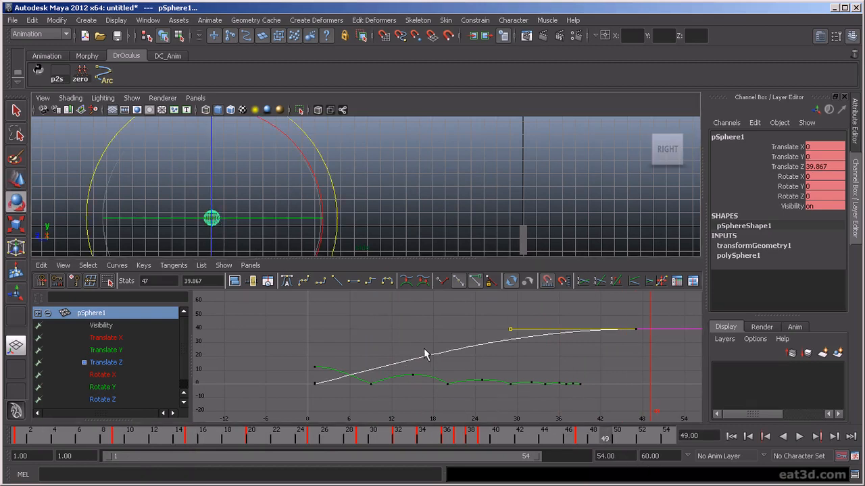
key("minus")
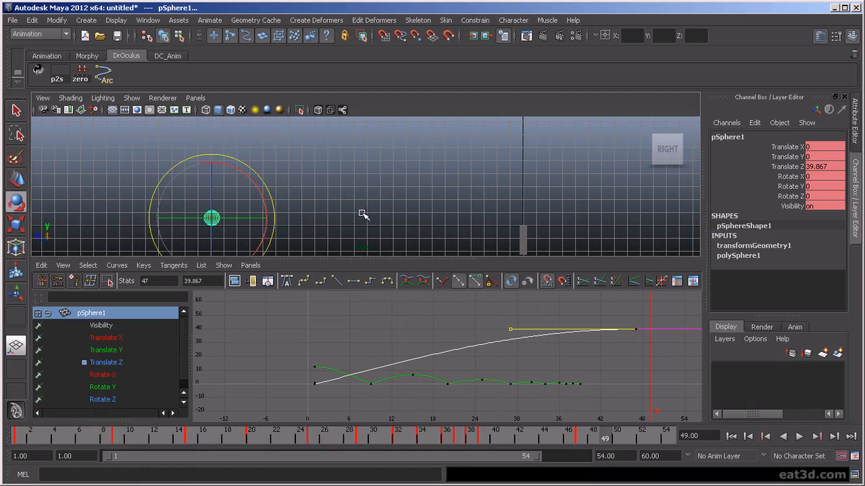
key("alt+v")
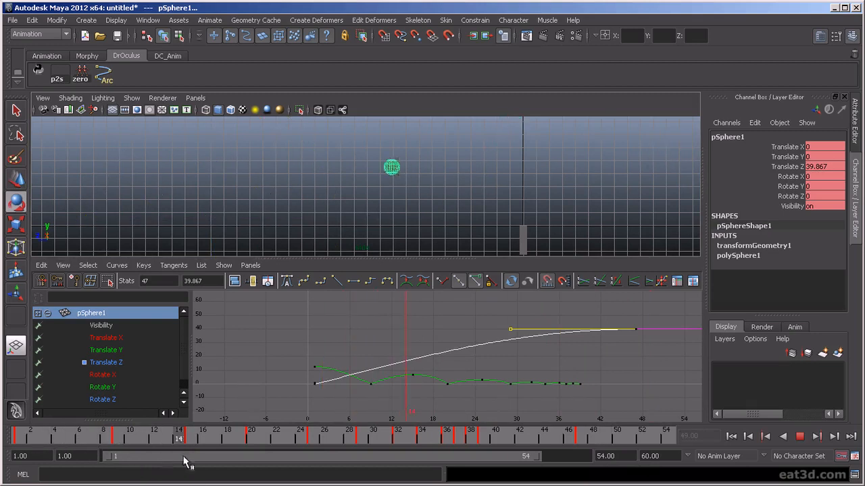
key("alt+v")
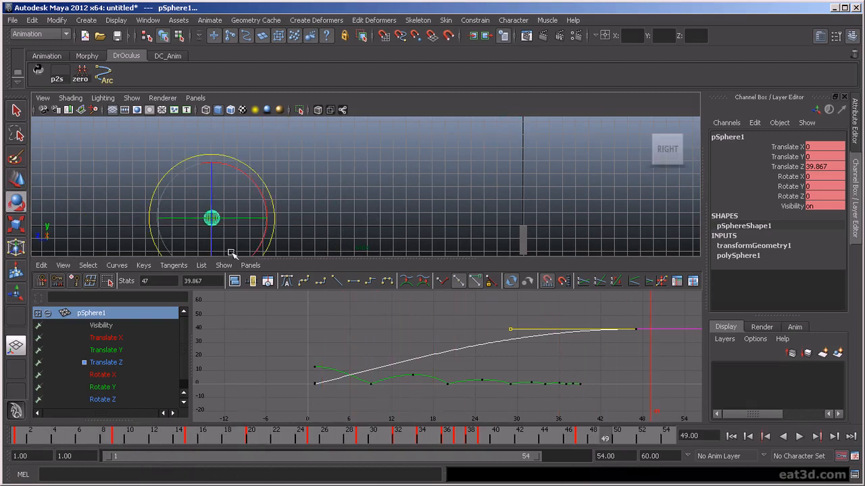
left_click(103, 375)
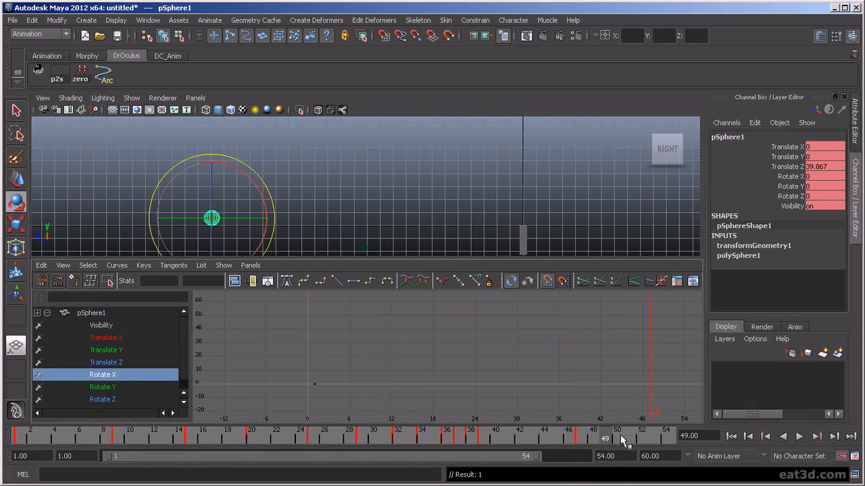
- At frame 47, key the ball's Rotate X at 720 for two full turns
key("alt+v")
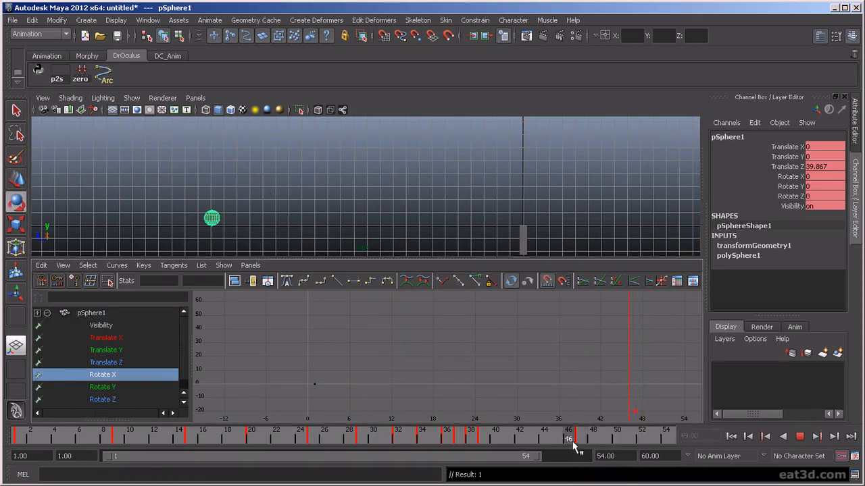
mouse_move(533, 442)
left_mouse_down()
mouse_move(489, 441)
mouse_move(579, 449)
left_mouse_up()
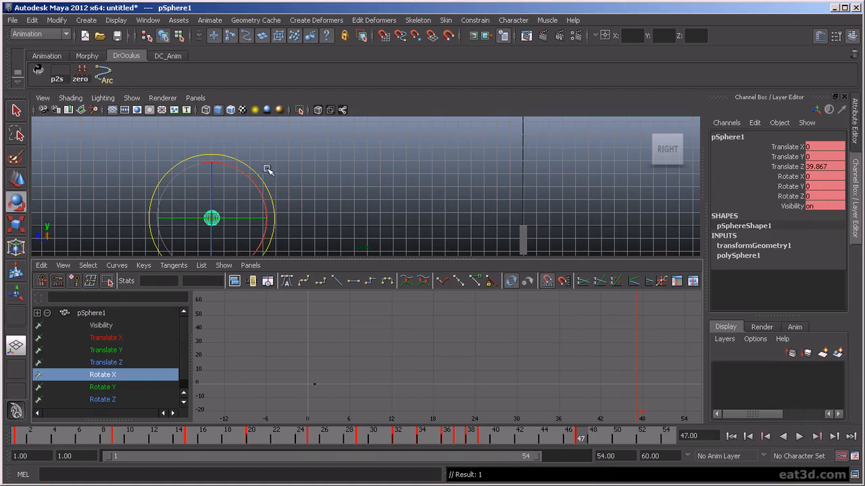
left_click_drag(253, 188, 233, 173)
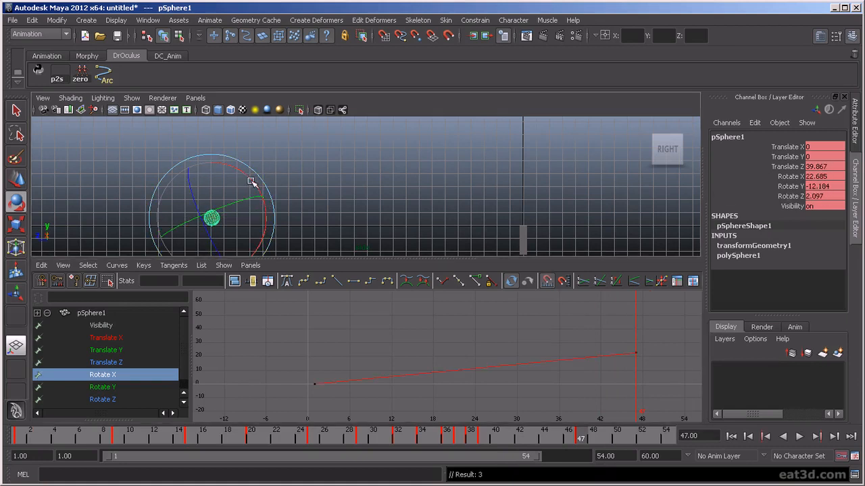
key("ctrl+z")
left_click_drag(259, 188, 226, 152)
double_click(836, 176)
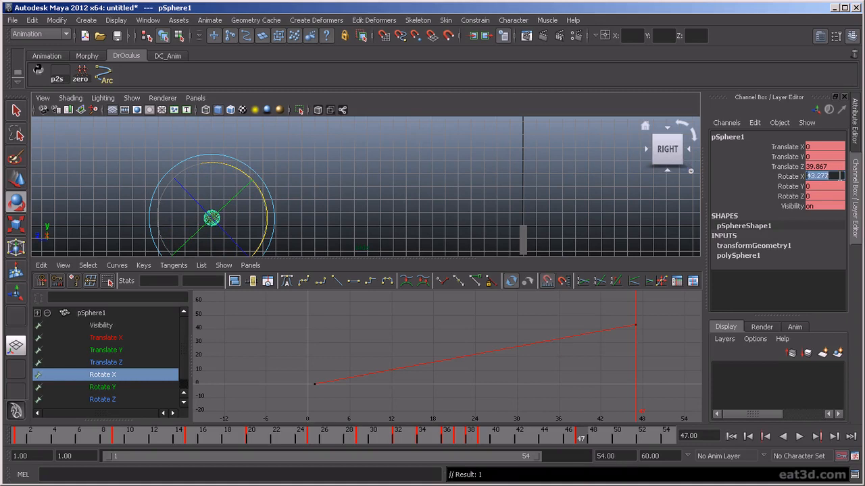
key("Return")
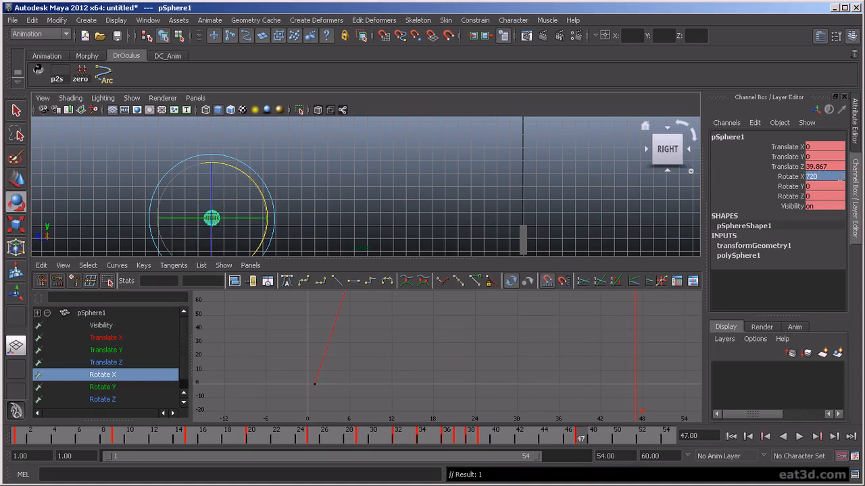
- Play and scrub back through the roll to frame 46 to check the spin
left_click(798, 437)
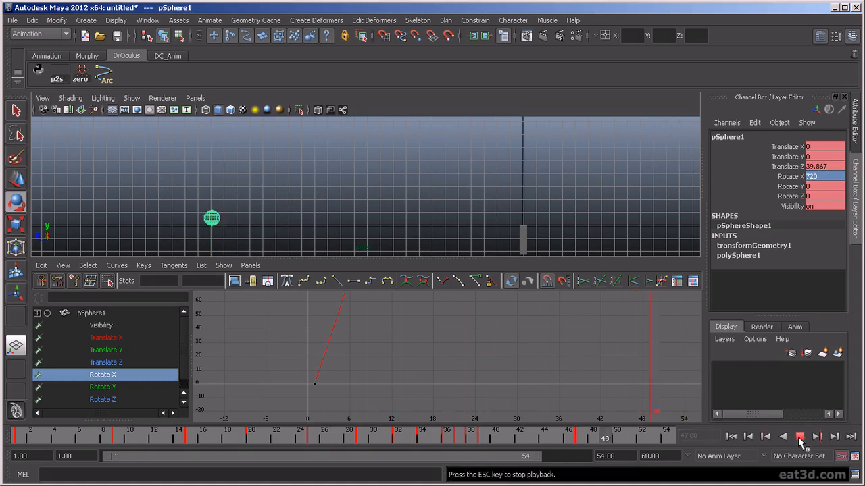
left_click(799, 437)
mouse_move(539, 441)
left_mouse_down()
mouse_move(471, 437)
mouse_move(529, 454)
left_mouse_up()
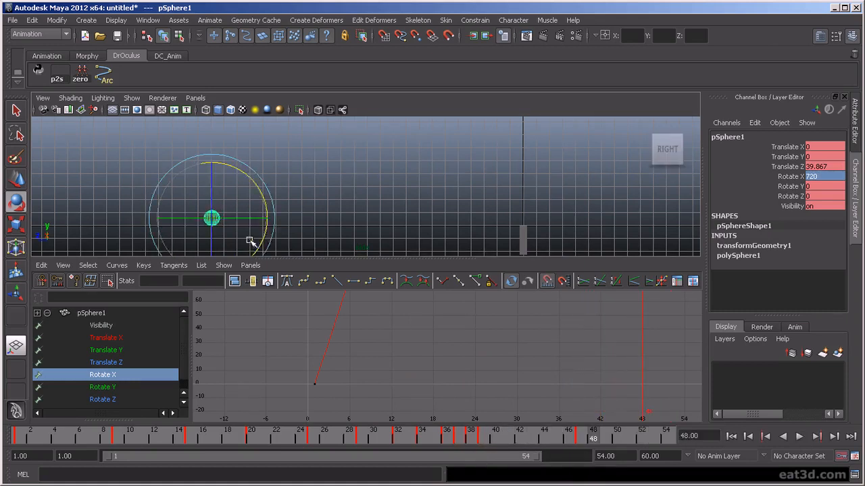
key("f")
scroll(444, 210, "down", 5)
mouse_move(592, 436)
left_mouse_down()
mouse_move(479, 441)
mouse_move(506, 459)
mouse_move(567, 474)
mouse_move(449, 471)
mouse_move(580, 473)
left_mouse_up()
left_click_drag(580, 436, 568, 436)
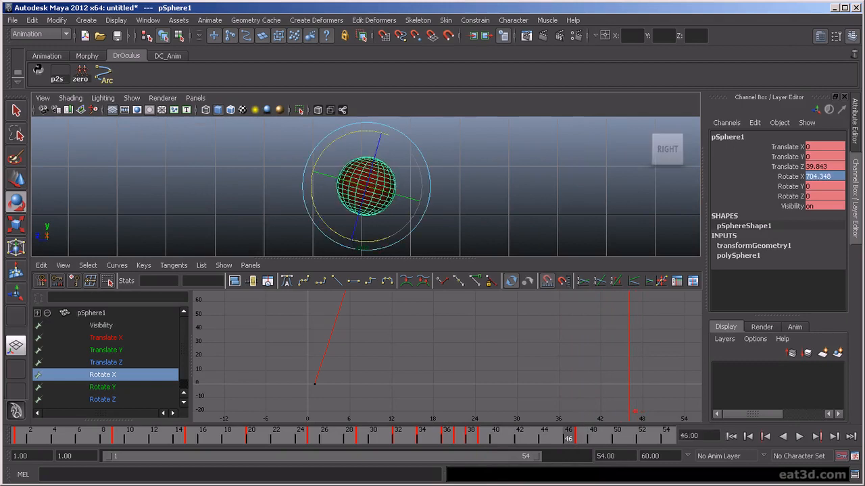
- Flatten the final Rotate X key at frame 47 so the spin eases to a stop
left_click(110, 376)
key("f")
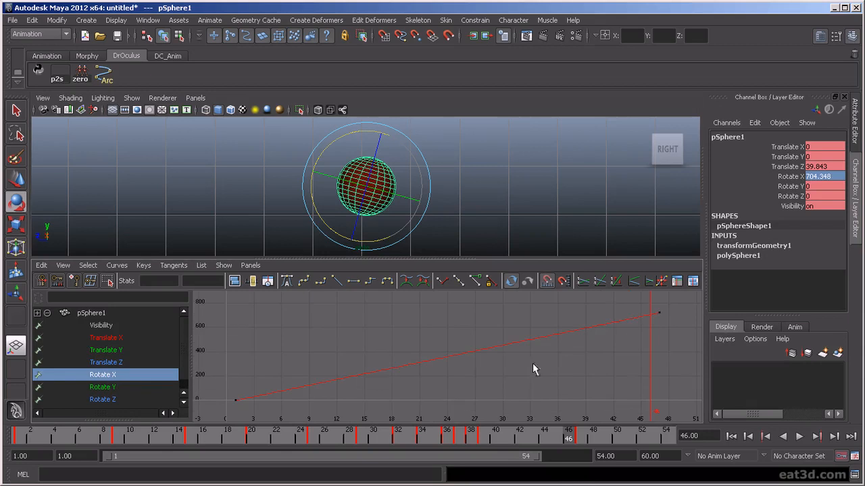
left_click_drag(619, 303, 710, 350)
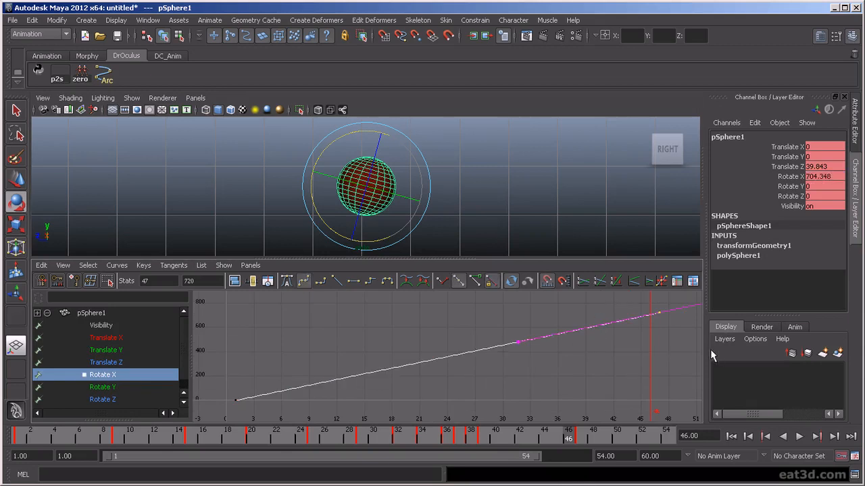
left_click(357, 283)
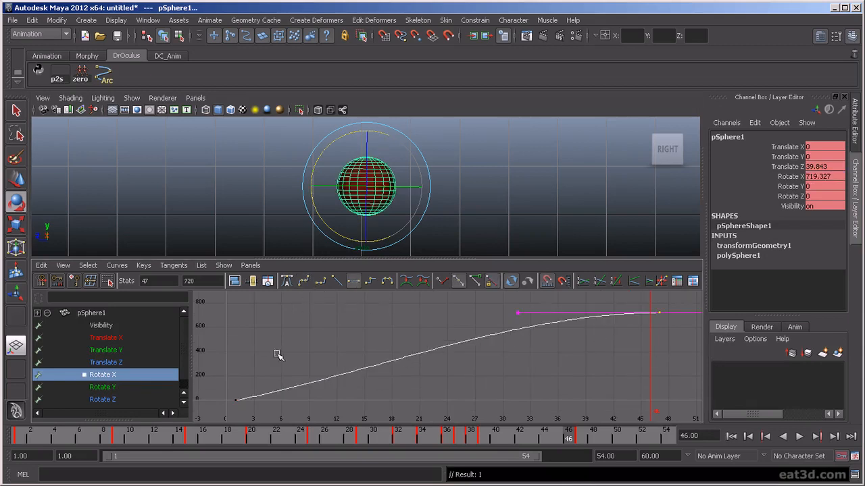
- Start the playback range at frame 29 and play the final part of the animation
mouse_move(537, 445)
left_mouse_down()
mouse_move(482, 449)
mouse_move(586, 480)
left_mouse_up()
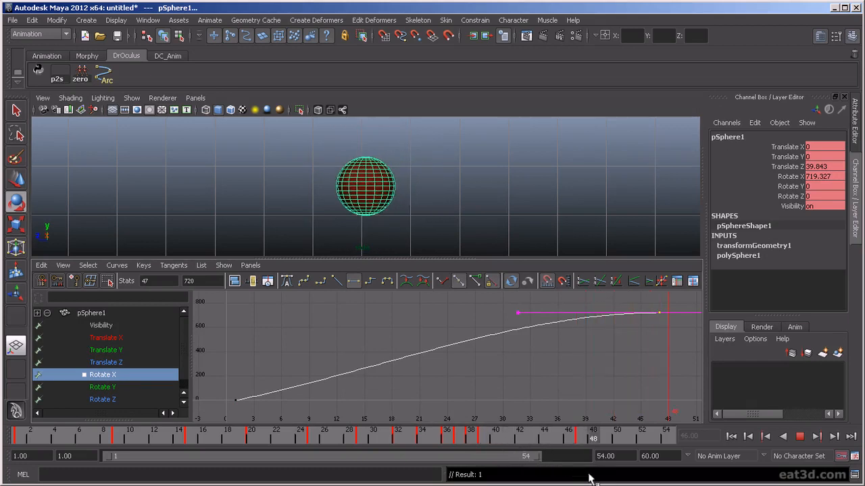
left_click(373, 435)
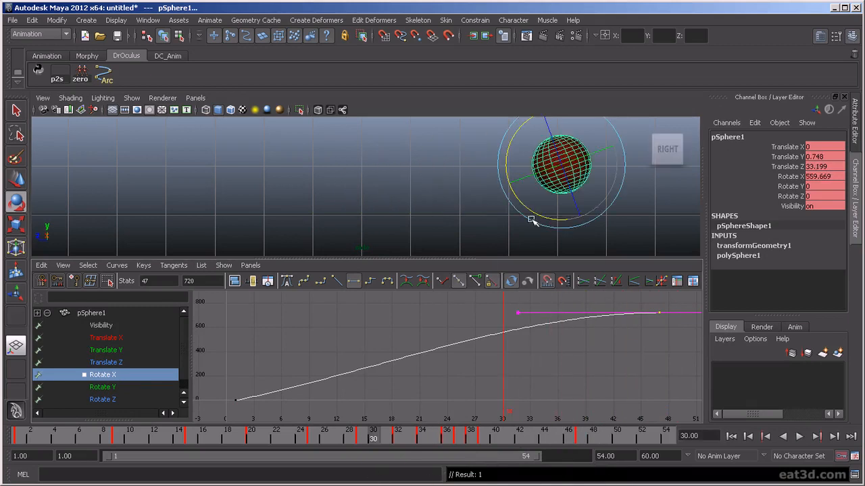
left_click(365, 434)
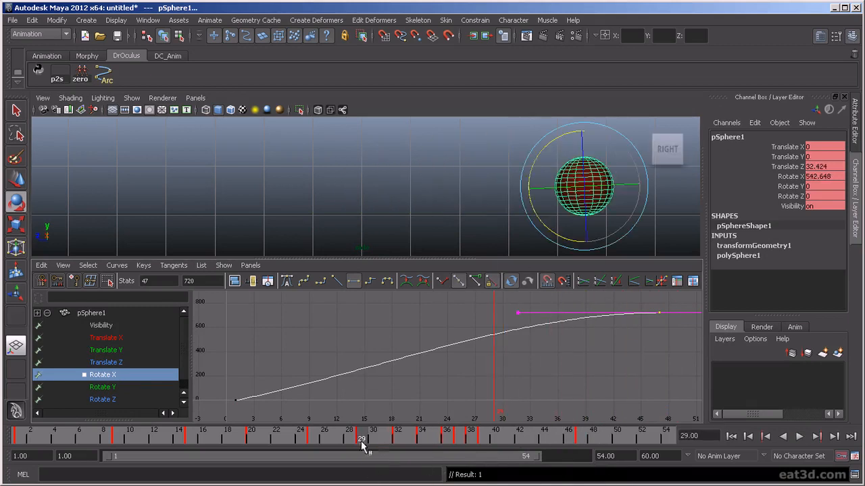
left_click_drag(115, 459, 331, 457)
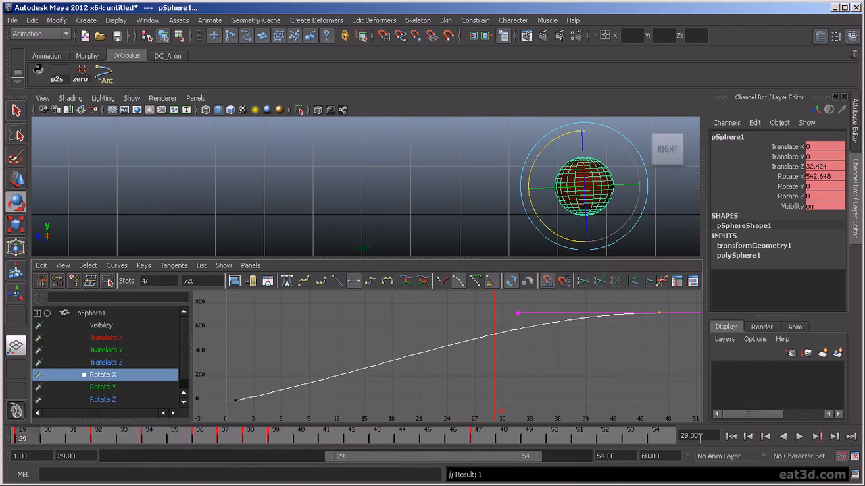
left_click(798, 437)
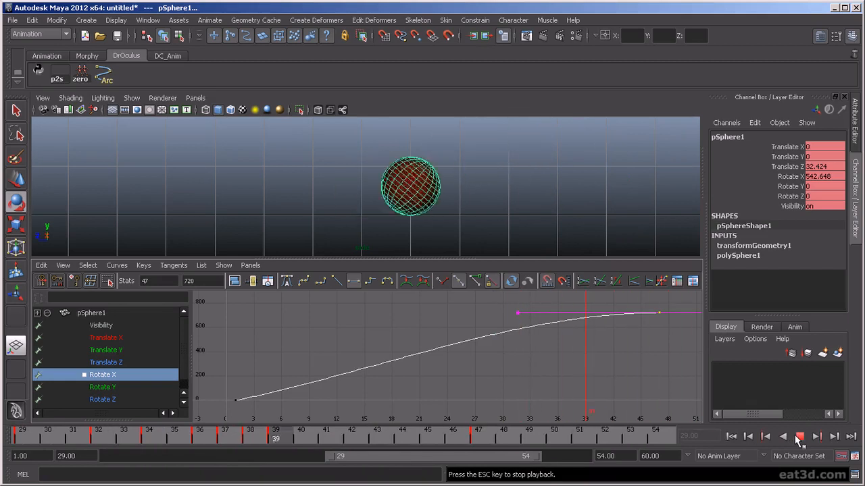
left_click(799, 437)
key("alt+v")
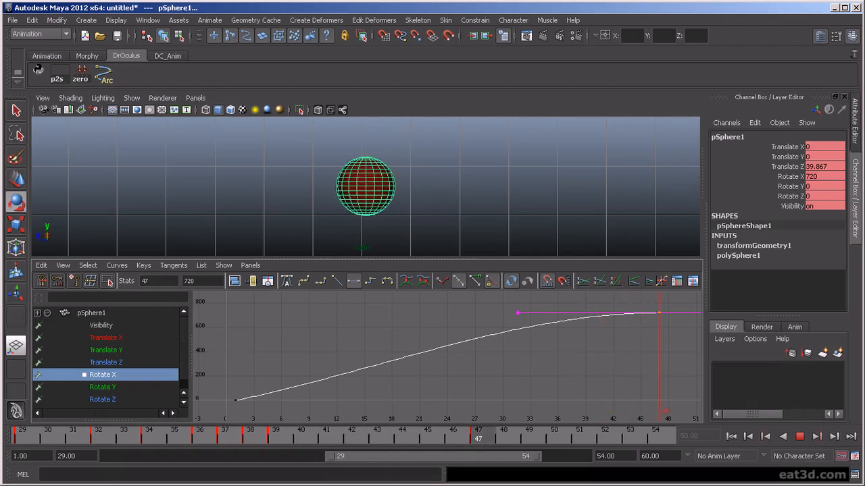
- Raise the frame 47 Rotate X key to about 1012 and play to check the extra spin
key("Escape")
key("f")
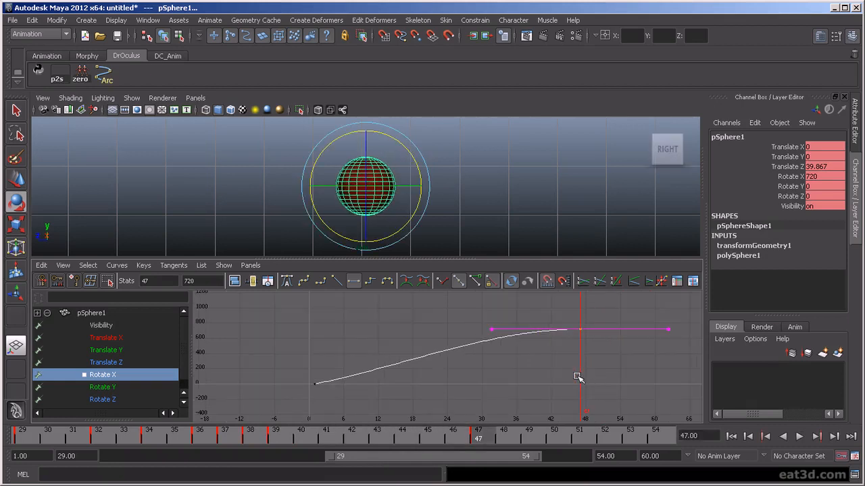
middle_click_drag(576, 385, 579, 361)
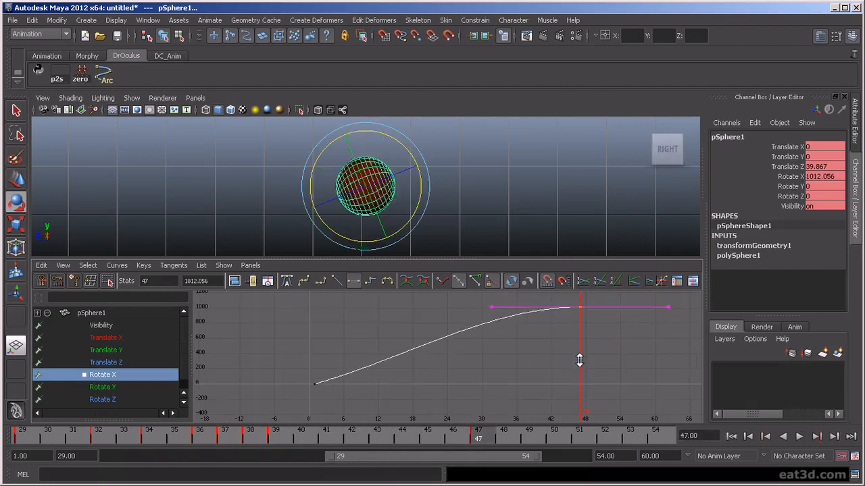
key("alt+v")
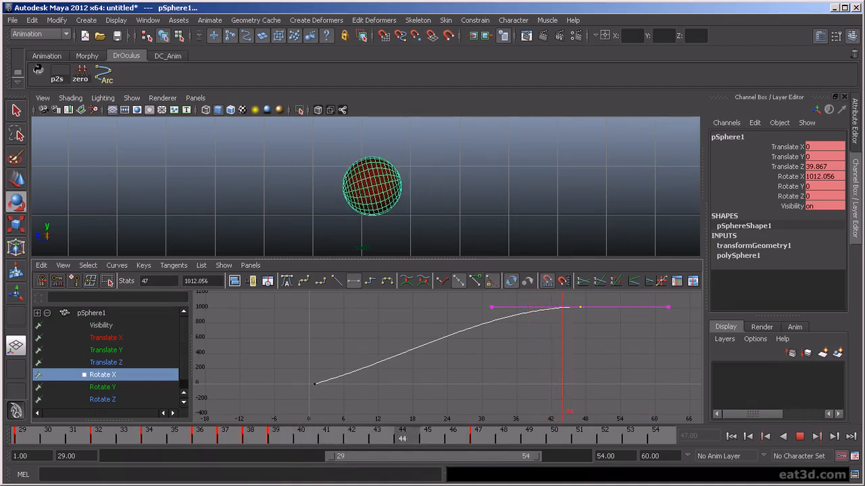
left_click(748, 437)
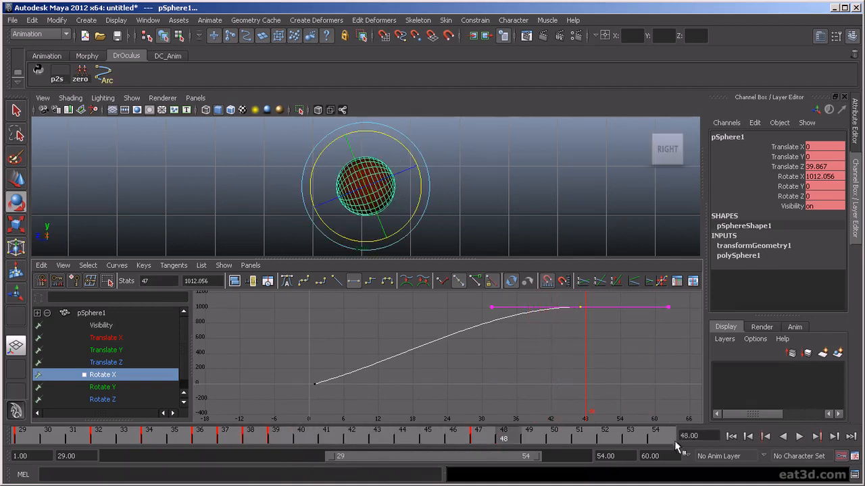
- Adjust the early key's tangent to smooth the rotation climb, then review the roll
middle_click_drag(439, 389, 439, 379)
left_click(799, 437)
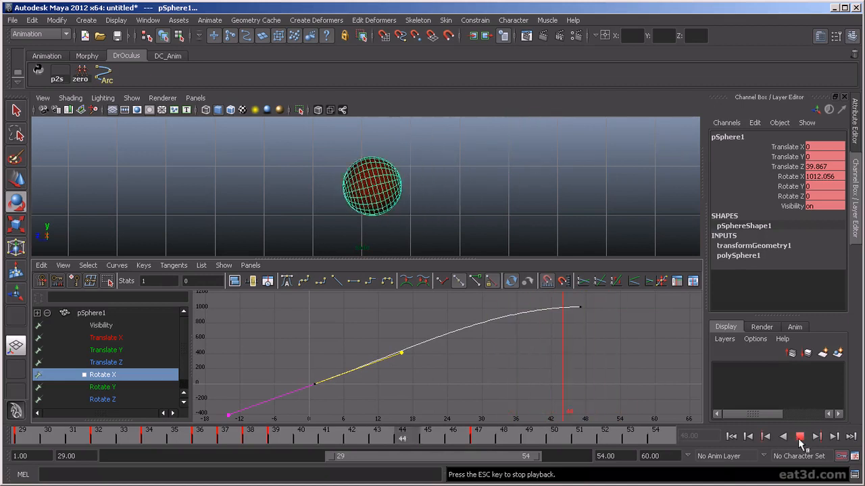
left_click(800, 438)
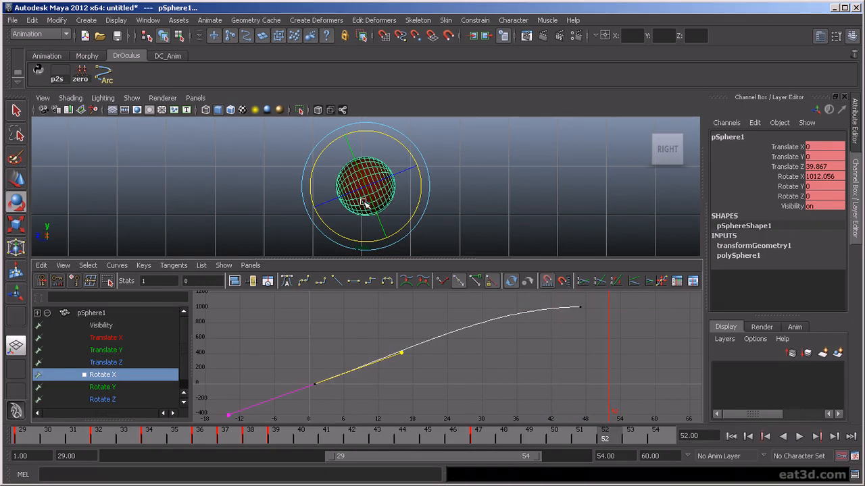
key("alt+v")
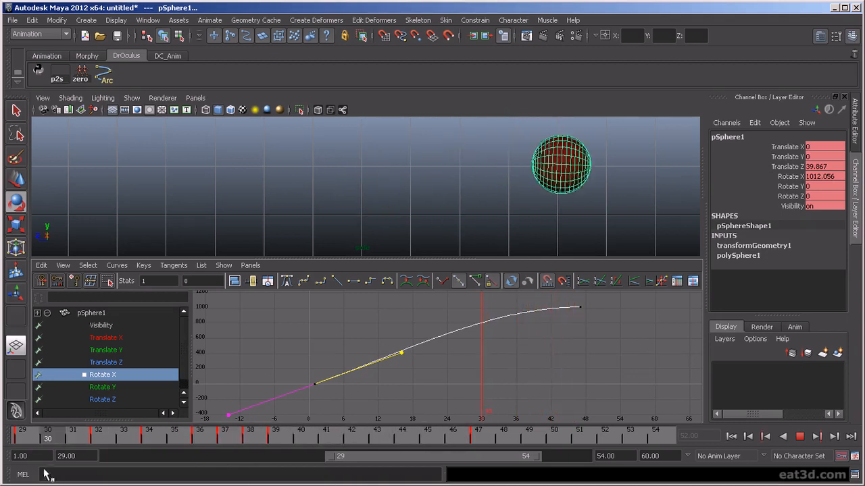
key("Escape")
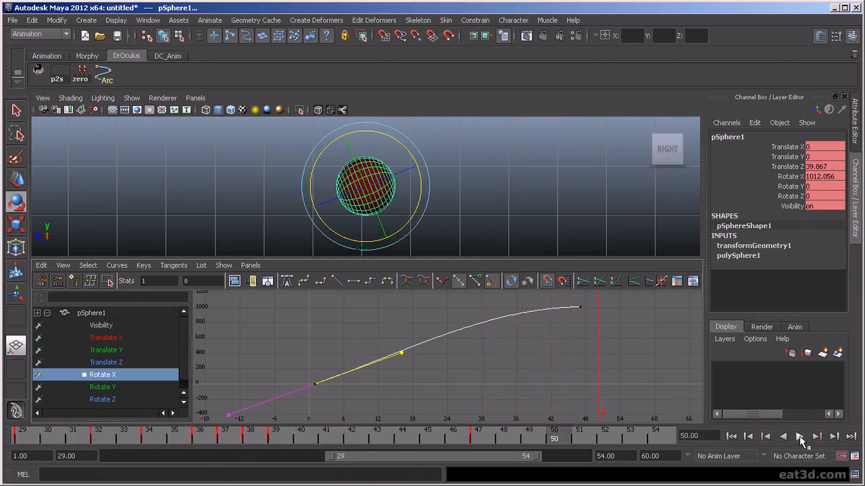
left_click(799, 437)
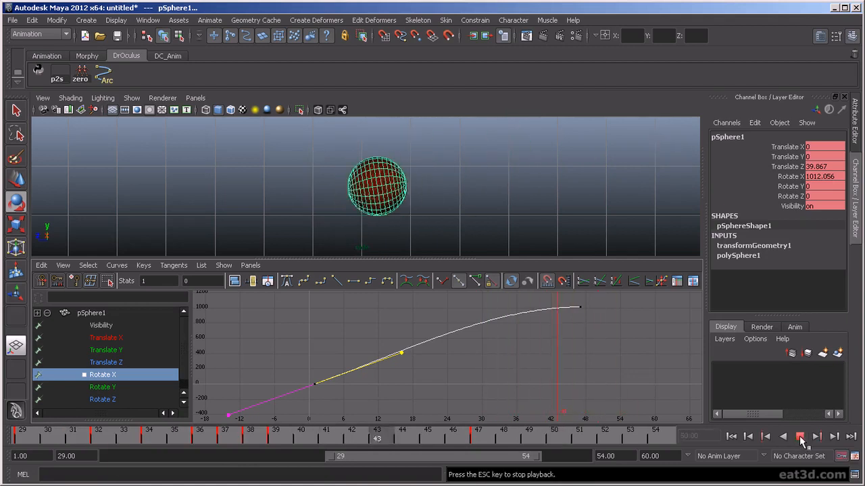
left_click(799, 437)
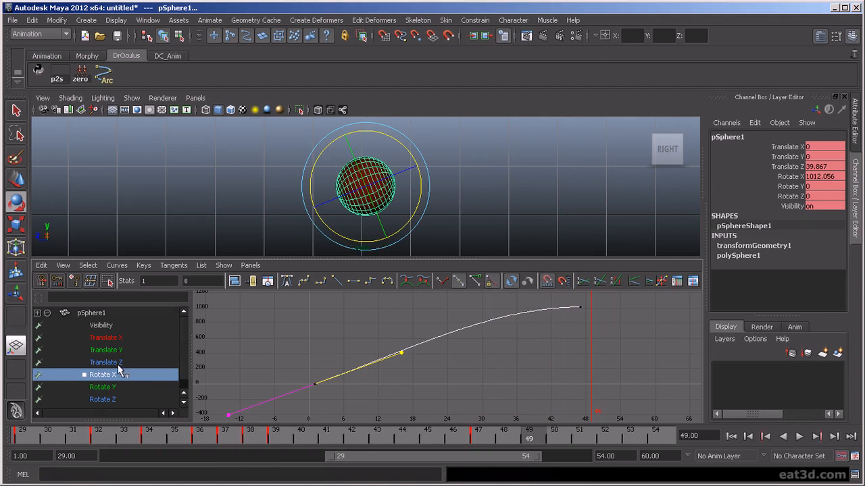
- Raise the last Translate Z key slightly and lengthen its end tangent for a softer ease
left_click(111, 362)
left_click_drag(556, 354, 592, 407)
key("a")
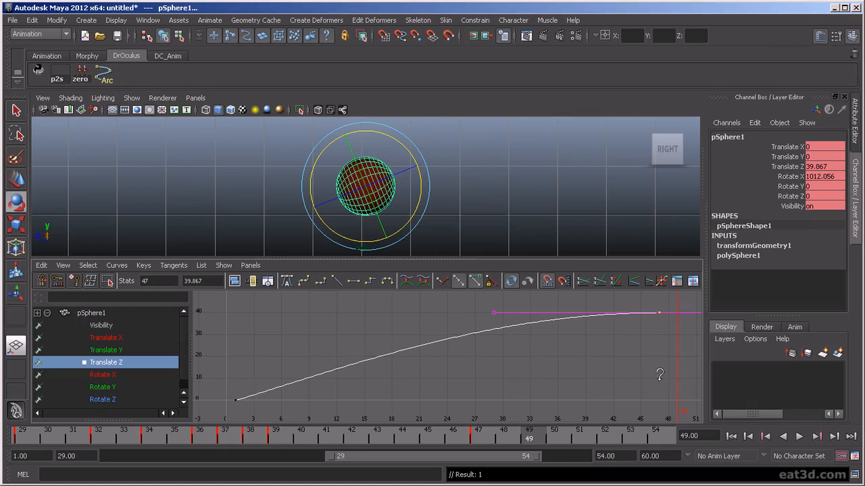
middle_click_drag(659, 373, 659, 372, "shift")
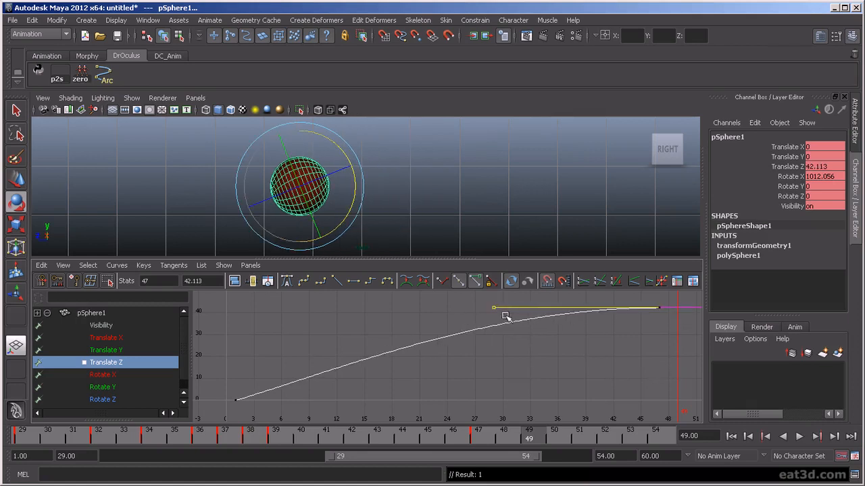
middle_click_drag(496, 318, 452, 318, "shift")
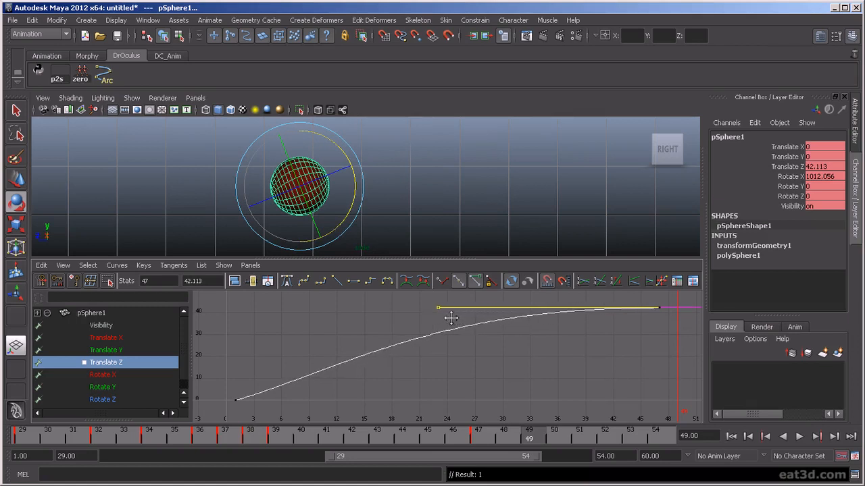
left_click(799, 437)
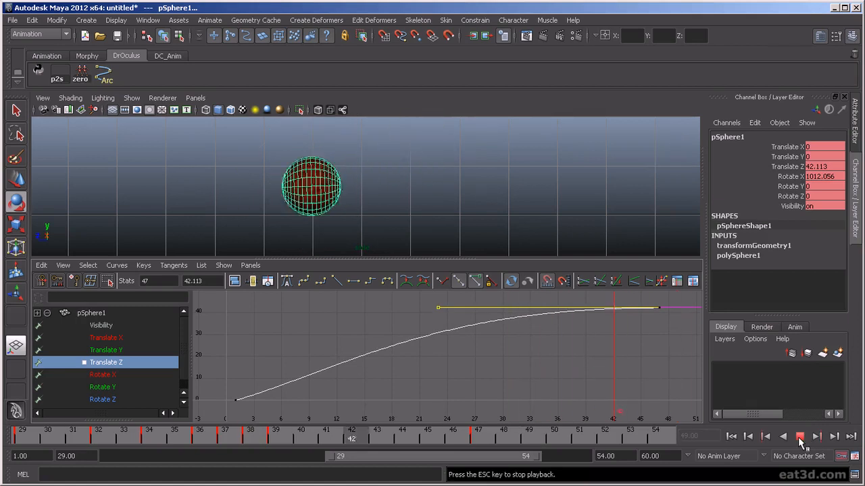
left_click(799, 437)
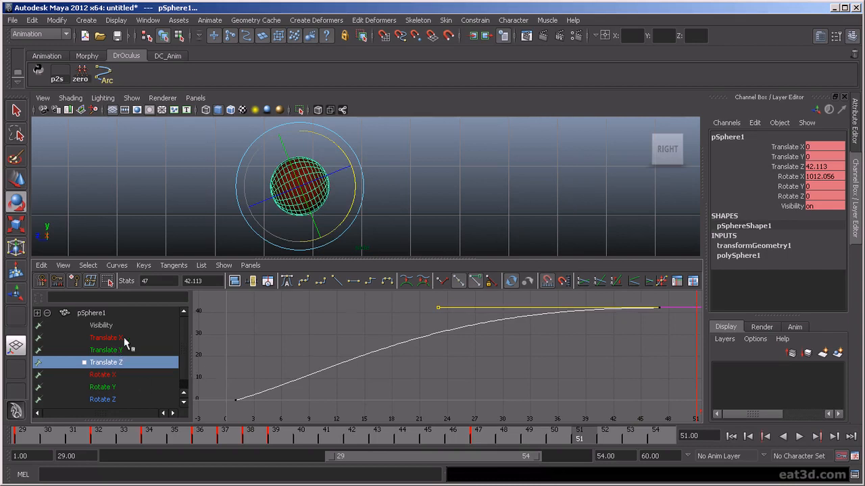
- Free the frame 47 Rotate X key's tangent weight and stretch its incoming tangent to ease in
left_click(118, 373)
left_click(659, 313)
left_click_drag(538, 330, 540, 332)
key("w")
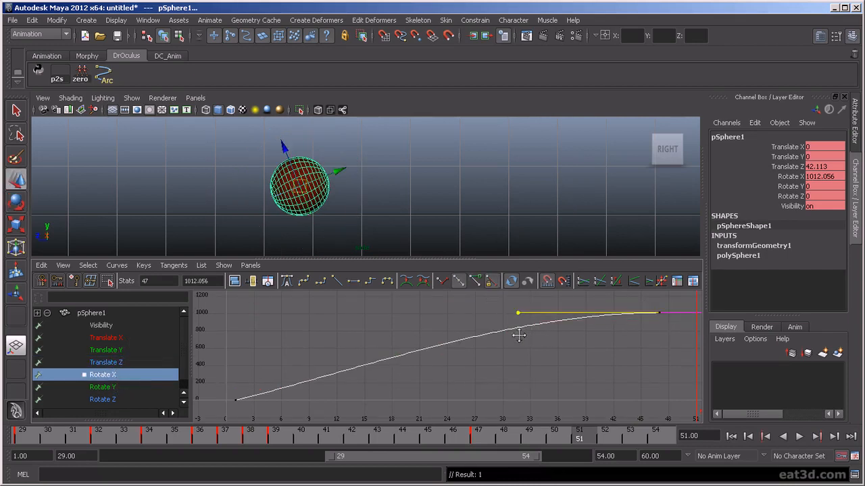
key("ctrl+z")
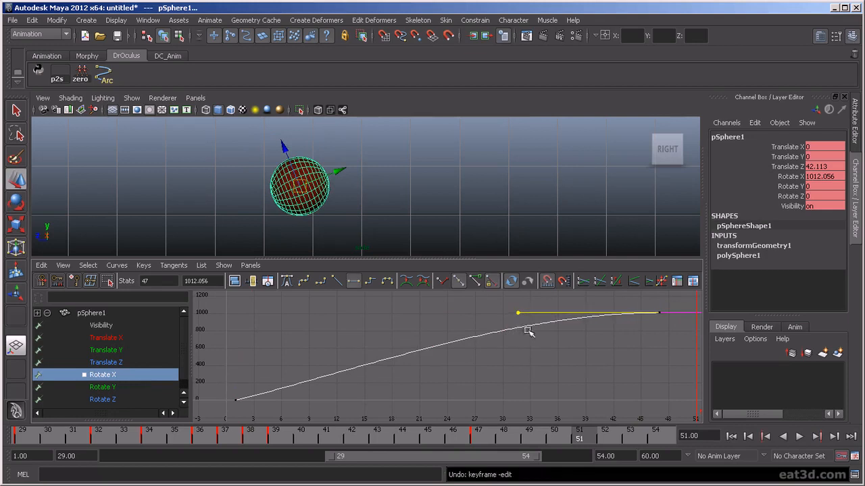
left_click(475, 280)
middle_click_drag(484, 307, 464, 307)
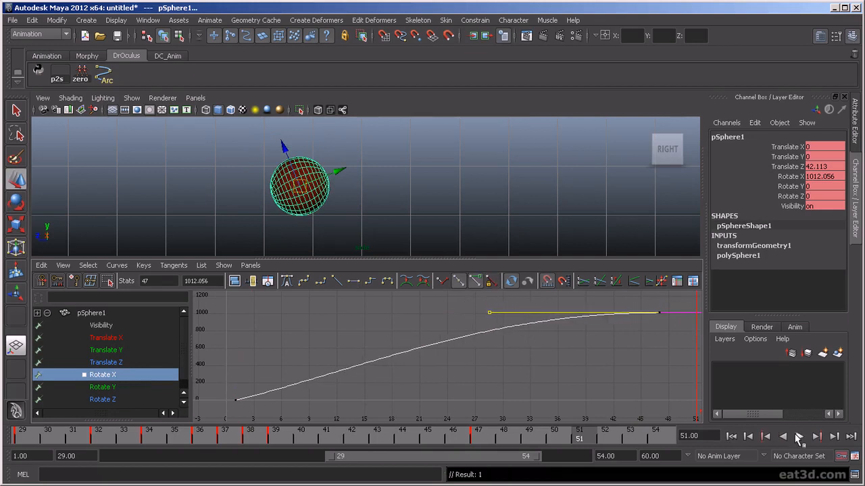
left_click(795, 437)
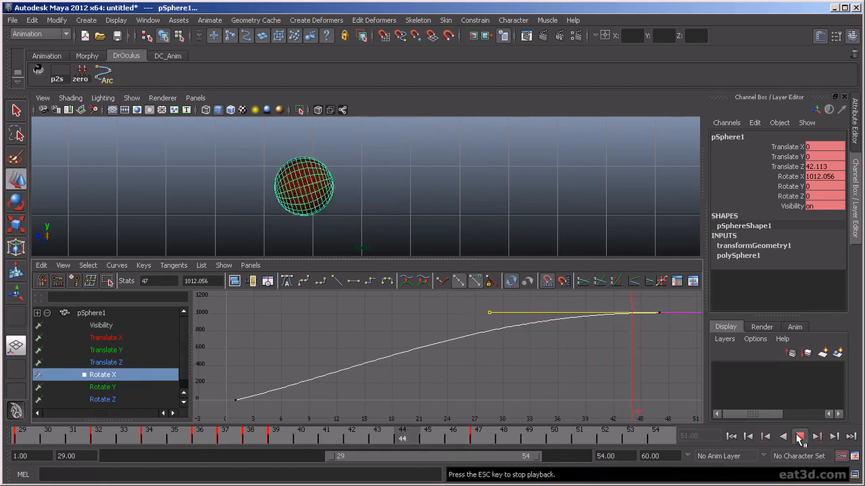
left_click(799, 438)
left_click(570, 214)
- Enlarge the side view and frame the ball's path above the floor
scroll(567, 213, "down", 5)
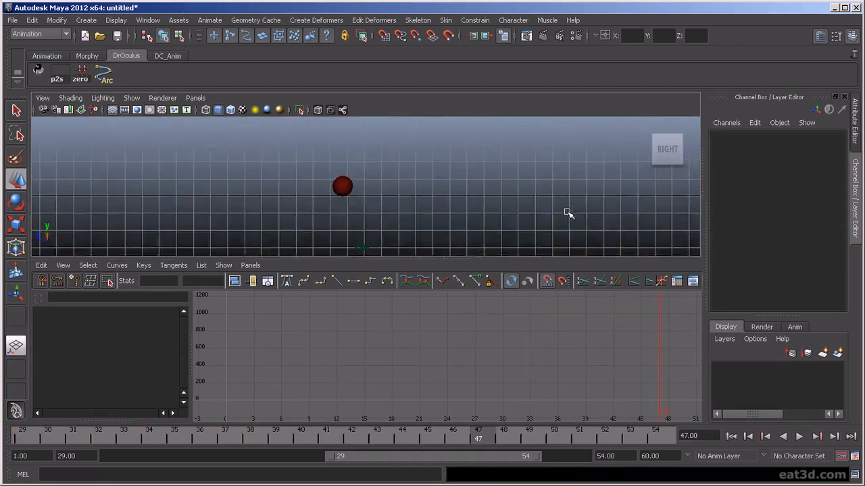
scroll(568, 213, "down", 3)
middle_click_drag(671, 222, 572, 245, "alt")
key("space")
scroll(608, 366, "up", 2)
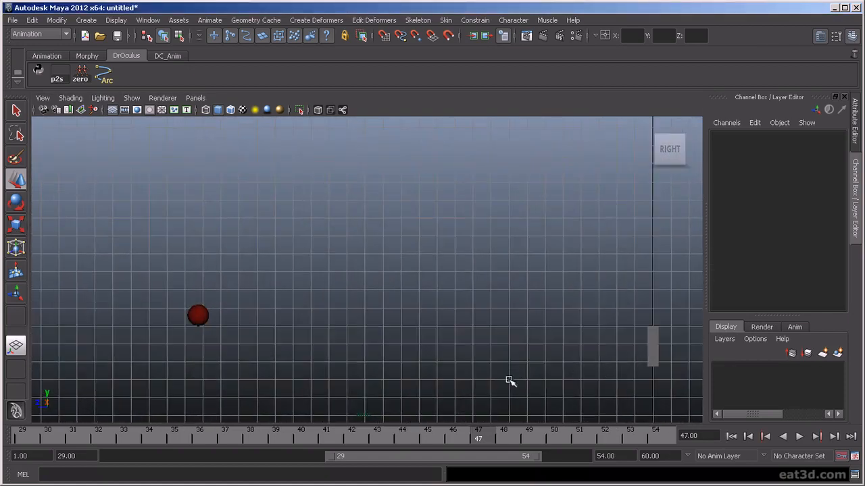
middle_click_drag(533, 356, 496, 388, "alt")
scroll(498, 377, "up", 1)
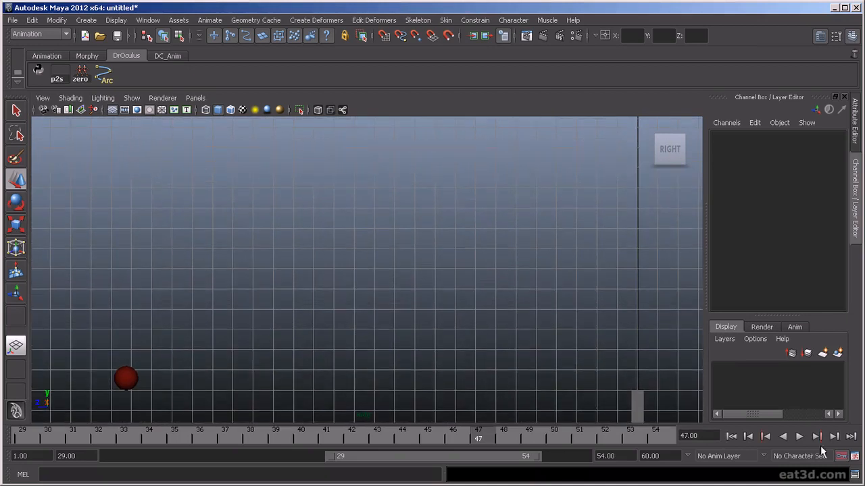
left_click(800, 436)
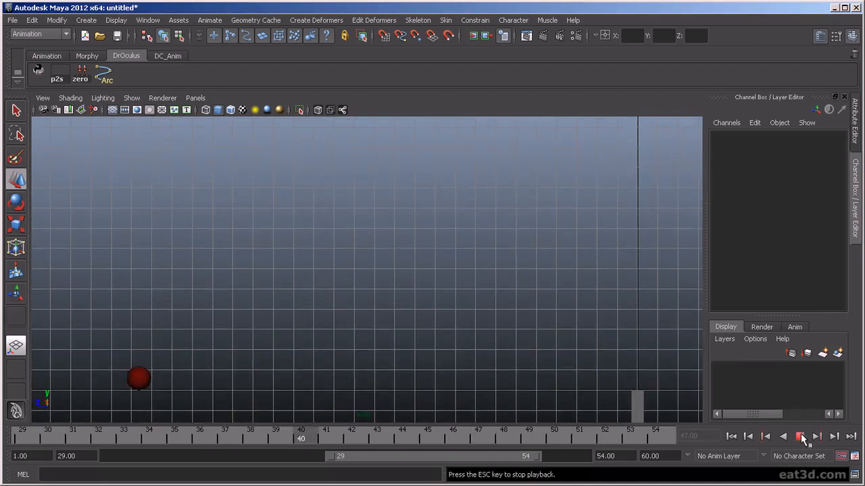
left_click(800, 436)
- Expand the playback range to the full frames 1–60 and play the whole animation
mouse_move(336, 460)
left_mouse_down()
mouse_move(309, 460)
mouse_move(319, 461)
left_mouse_up()
double_click(350, 459)
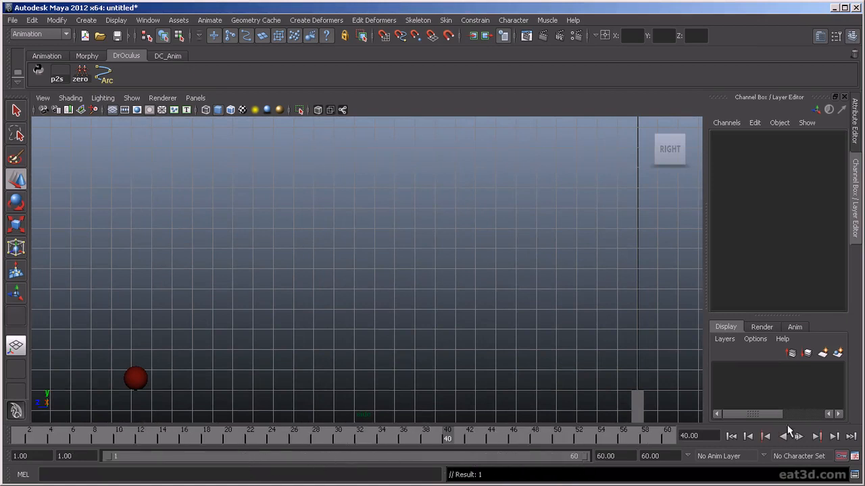
left_click(799, 437)
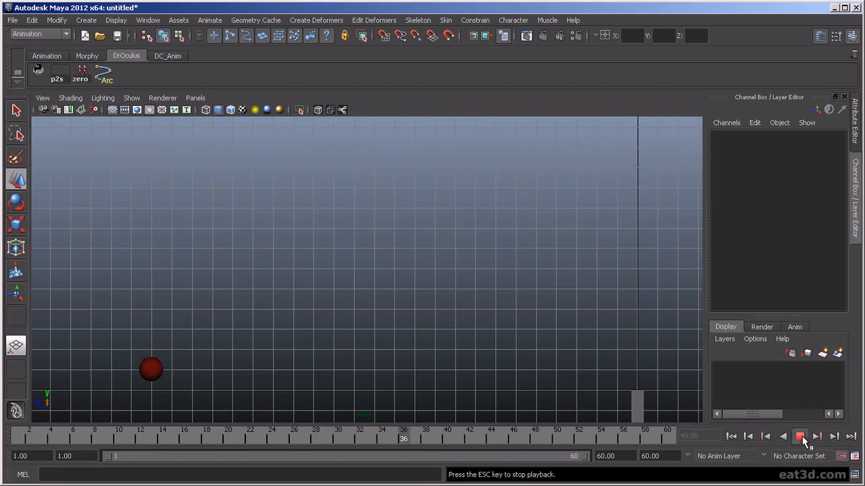
key("Escape")
left_click(152, 375)
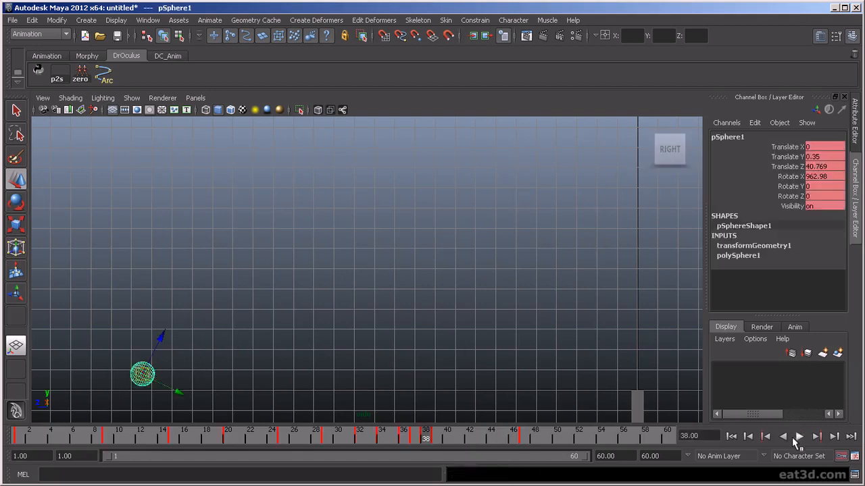
left_click(797, 437)
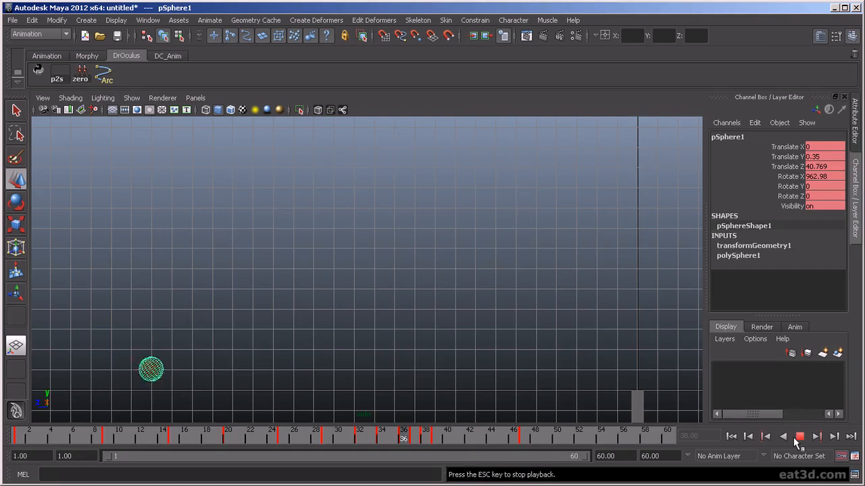
left_click(796, 438)
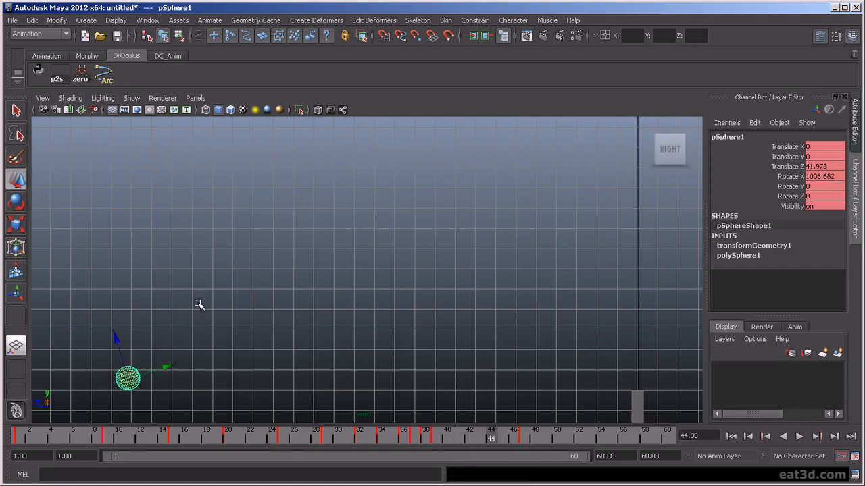
- Set the viewport to Flat Shade All and play back
left_click(69, 98)
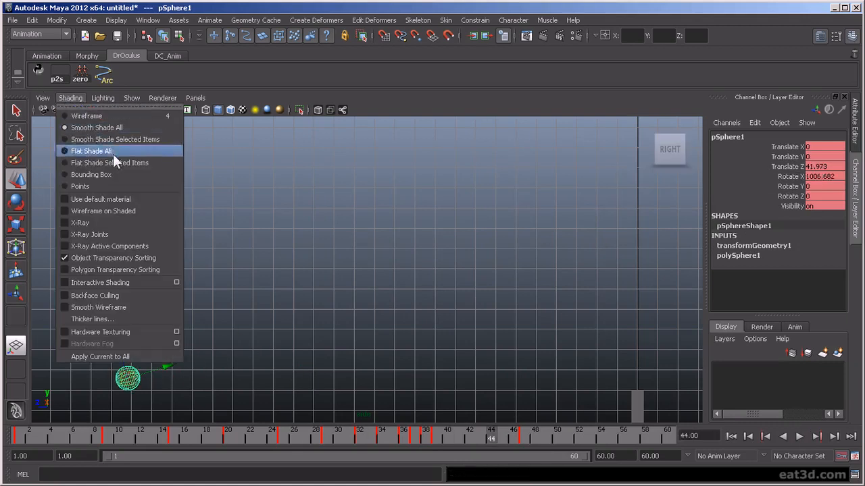
left_click(102, 211)
left_click(224, 291)
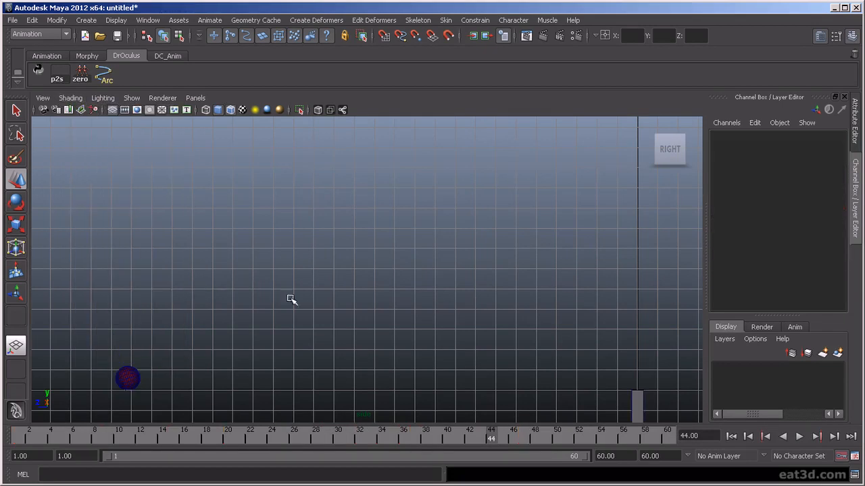
left_click(799, 437)
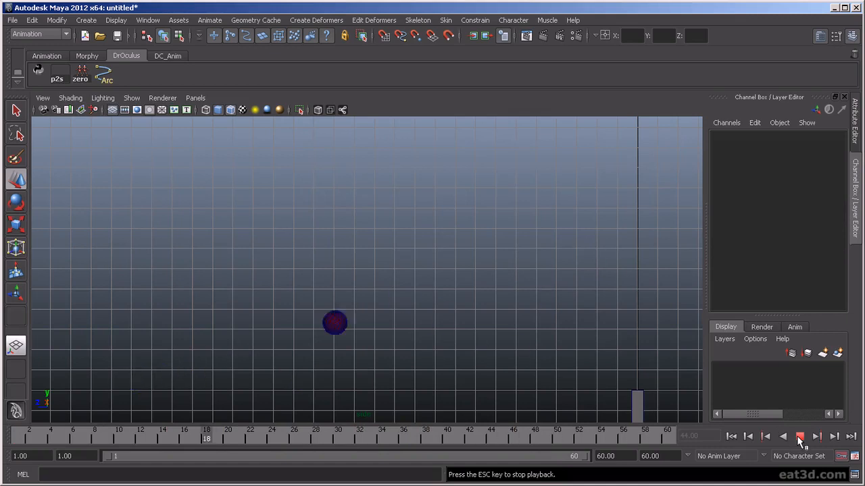
left_click(799, 437)
- Replay to confirm the ball settles at Translate Z 42.113 and Rotate X 1012.056
left_click(141, 376)
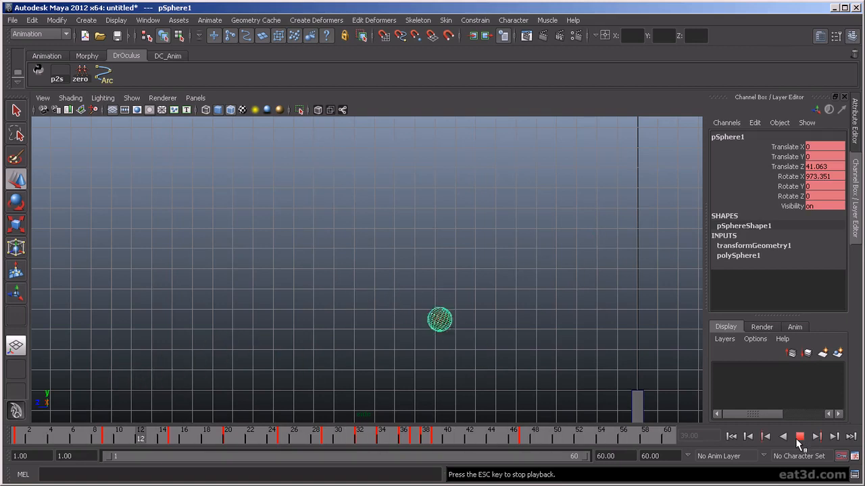
left_click(799, 437)
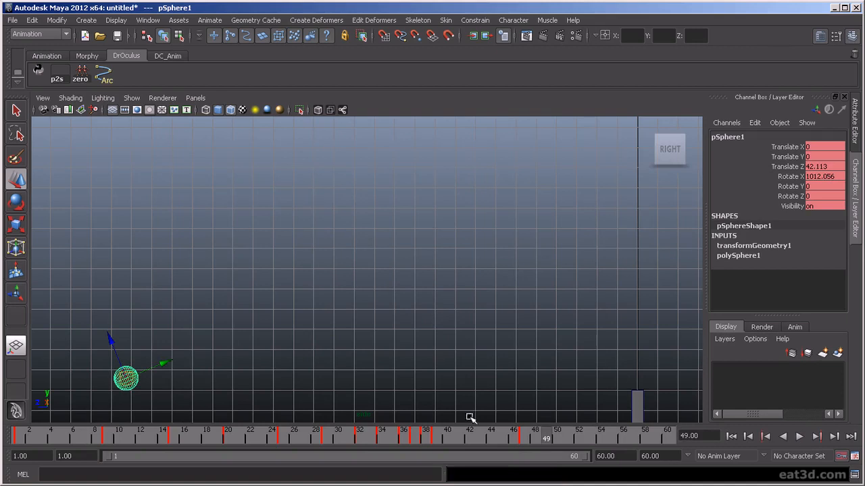
key("alt+v")
left_click(532, 440)
key("space")
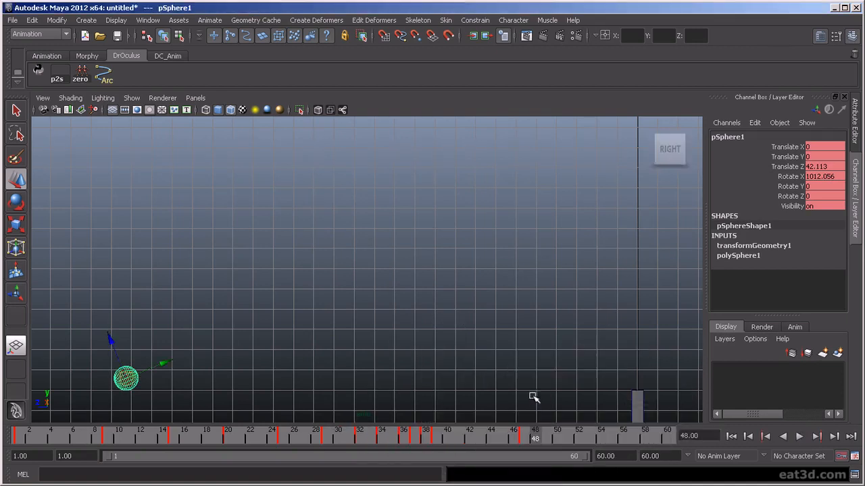
- At frame 50, roll the ball slightly further and nudge it a little further along Z
key("f")
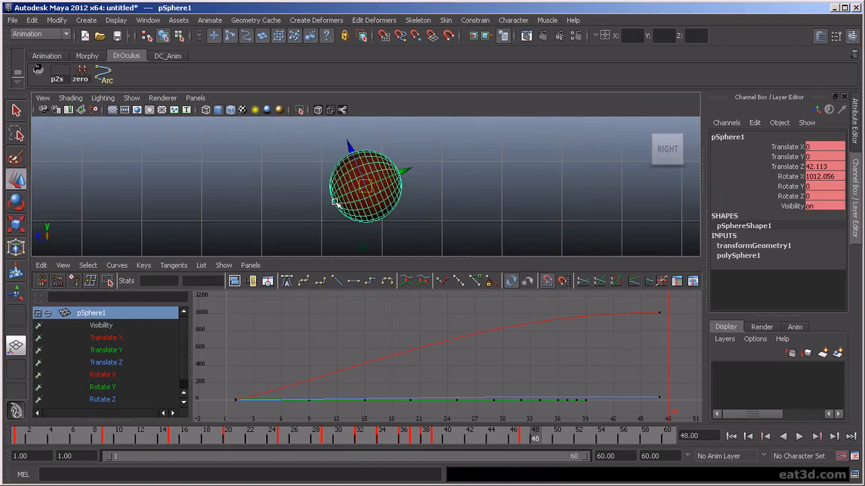
key("e")
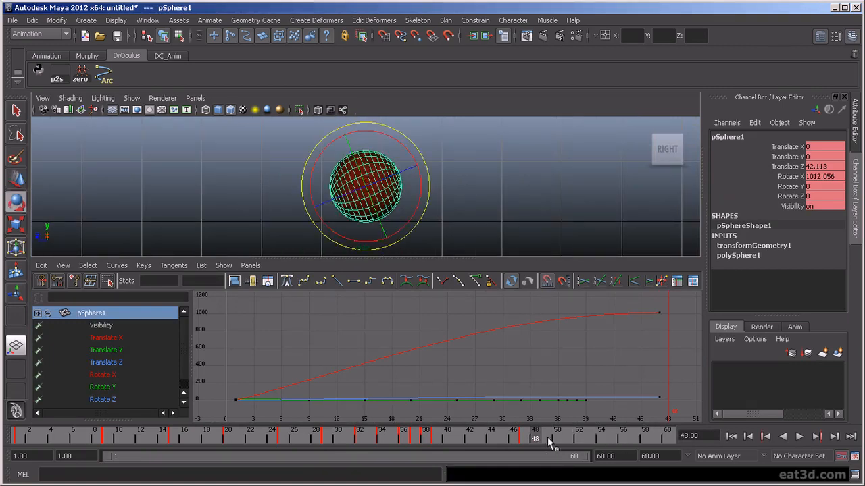
key("alt+v")
left_click_drag(538, 438, 562, 440)
left_click_drag(396, 140, 395, 140)
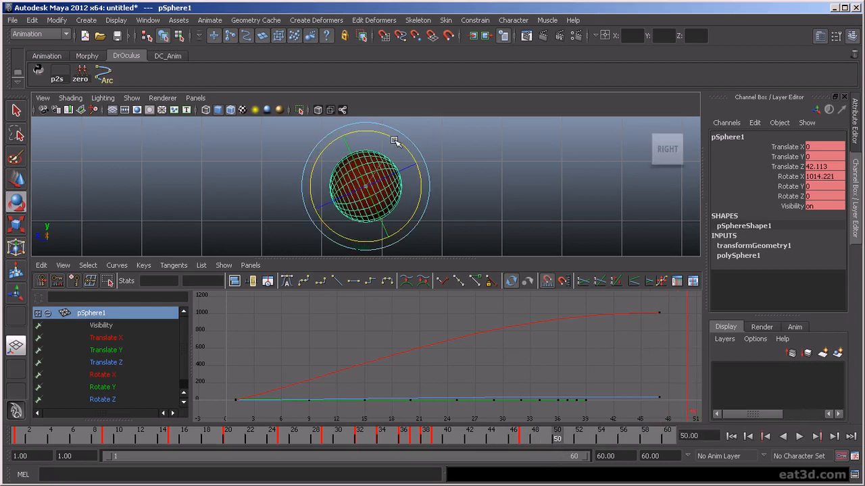
key("w")
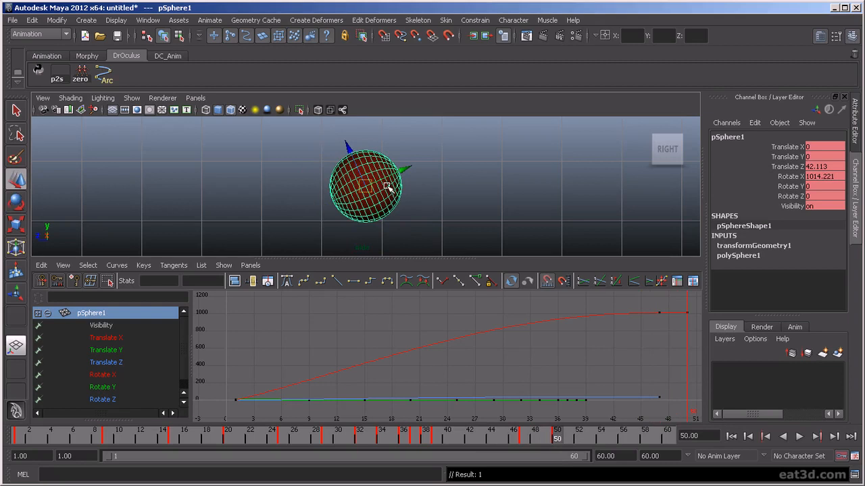
key("Up")
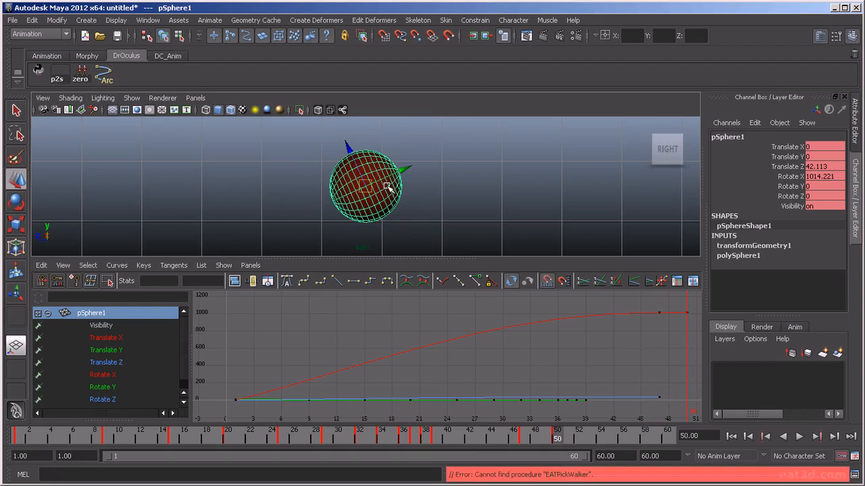
key("alt+Left")
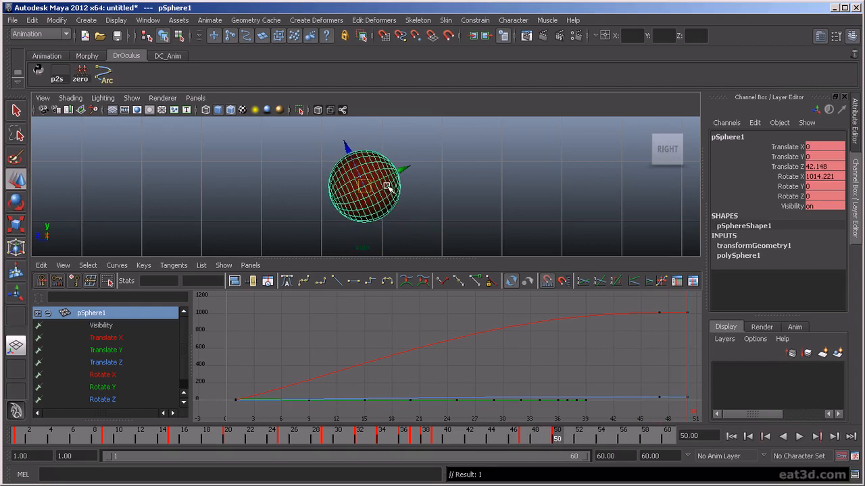
key("alt+Left")
- Flip repeatedly between the keys at frames 47 and 50 to compare poses, then play back
key("comma")
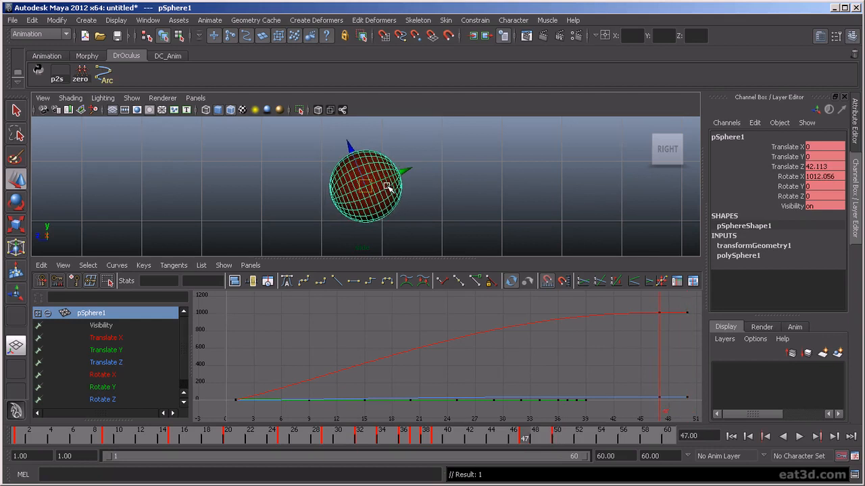
key("period")
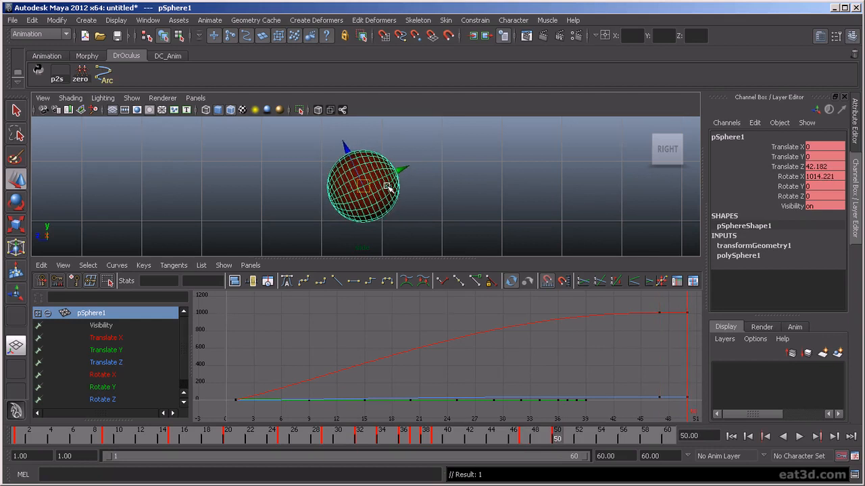
key("comma")
key("period")
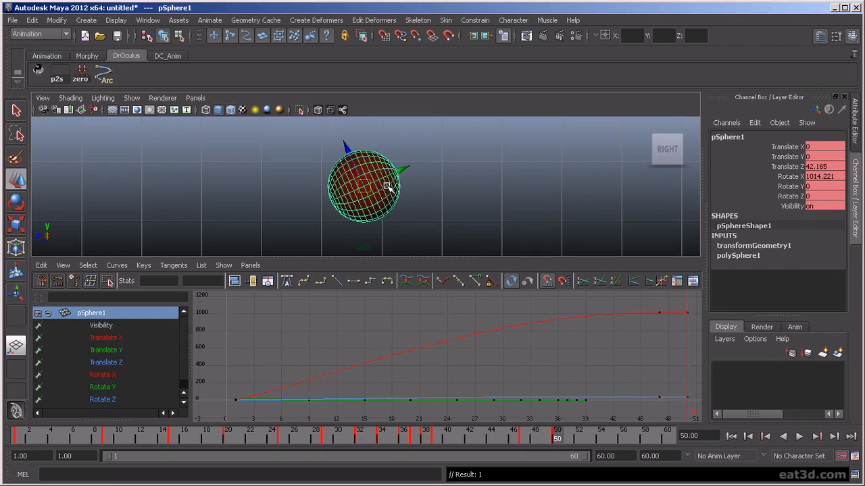
key("period")
key("comma")
key("period")
key("comma")
key("period")
key("comma")
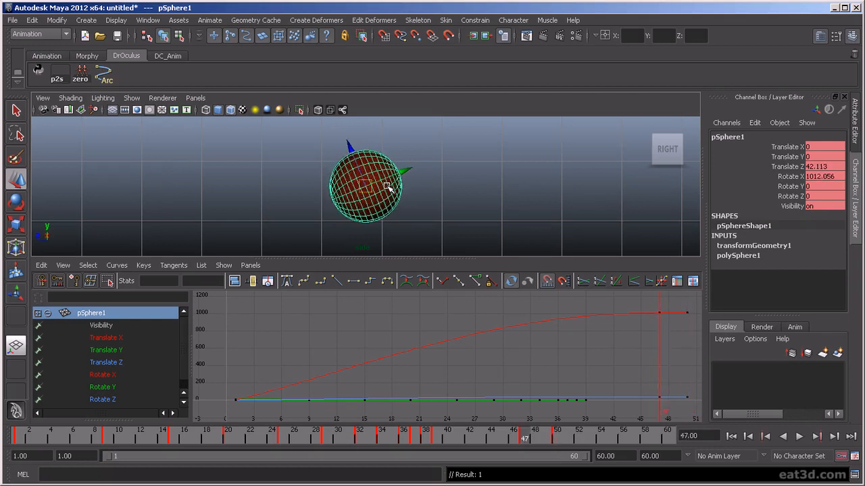
key("period")
key("comma")
key("period")
key("comma")
key("period")
key("comma")
key("period")
key("comma")
key("period")
key("comma")
key("period")
key("comma")
key("period")
key("comma")
key("period")
key("comma")
key("period")
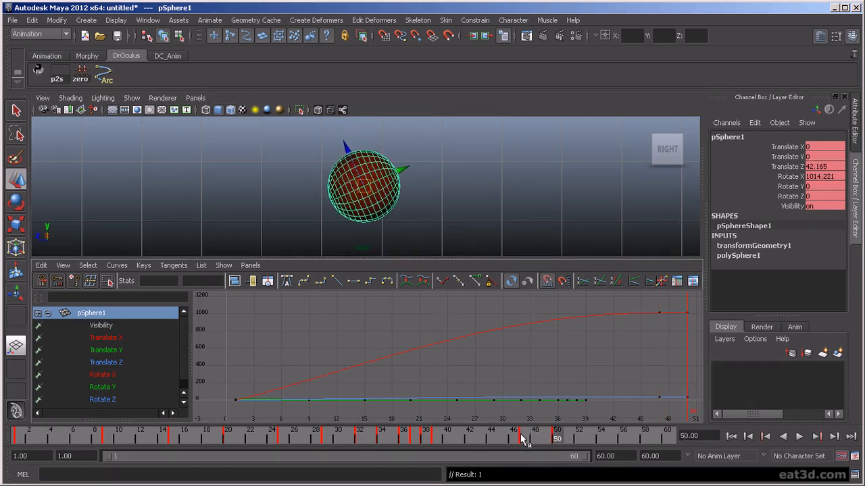
key("alt+v")
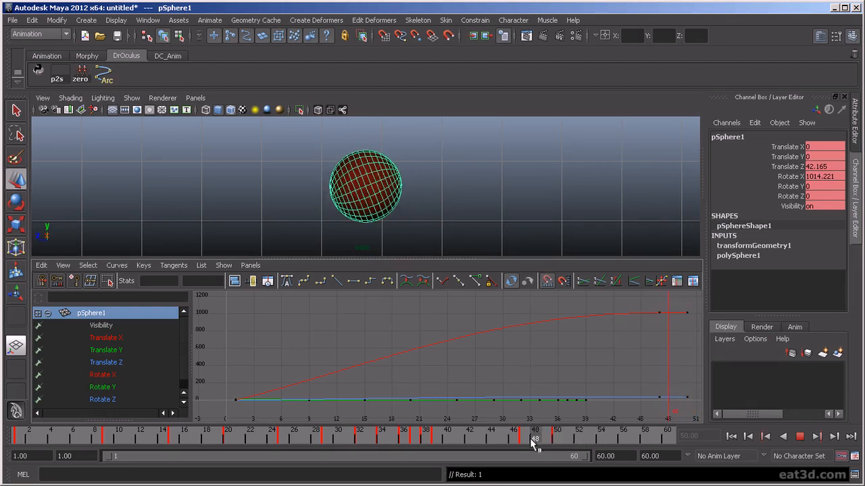
key("alt+v")
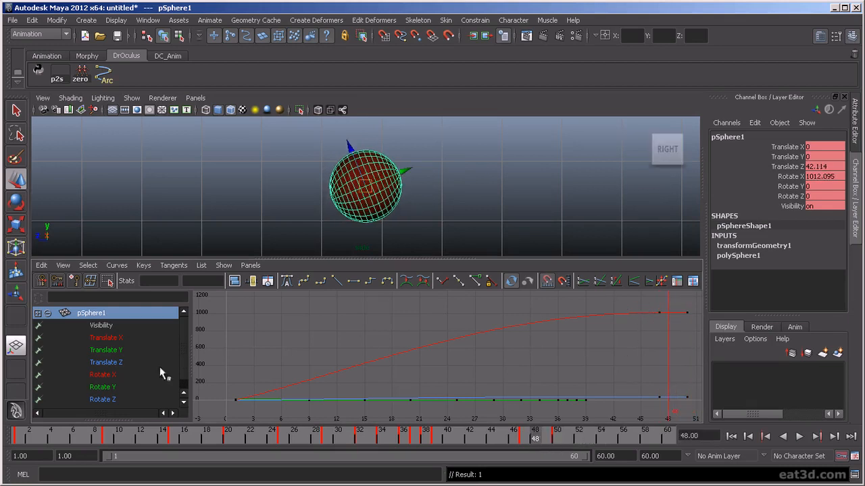
- Isolate the Rotate X curve in the Graph Editor and inspect its end keys
left_click(120, 375)
left_click_drag(643, 297, 697, 327)
left_click(627, 355)
- Try tilting the frame 47 tangent and shifting the end key, then undo those edits
left_click_drag(652, 303, 672, 322)
key("f")
scroll(634, 382, "down", 2)
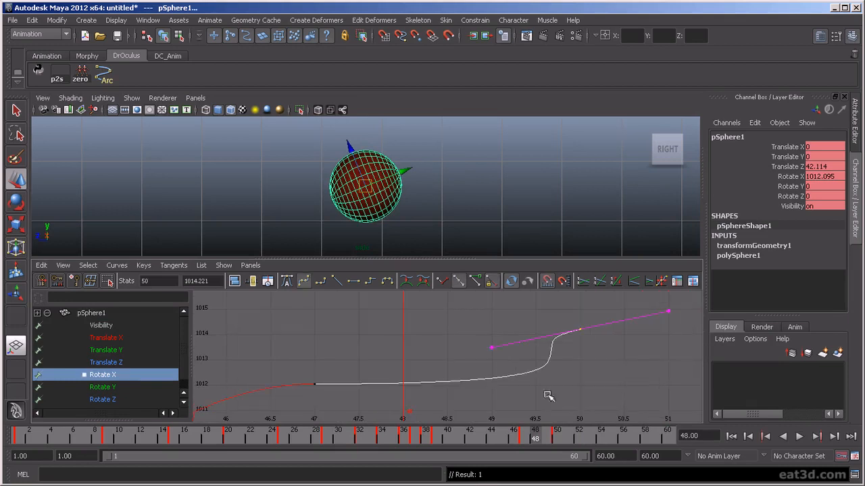
left_click_drag(298, 376, 376, 411)
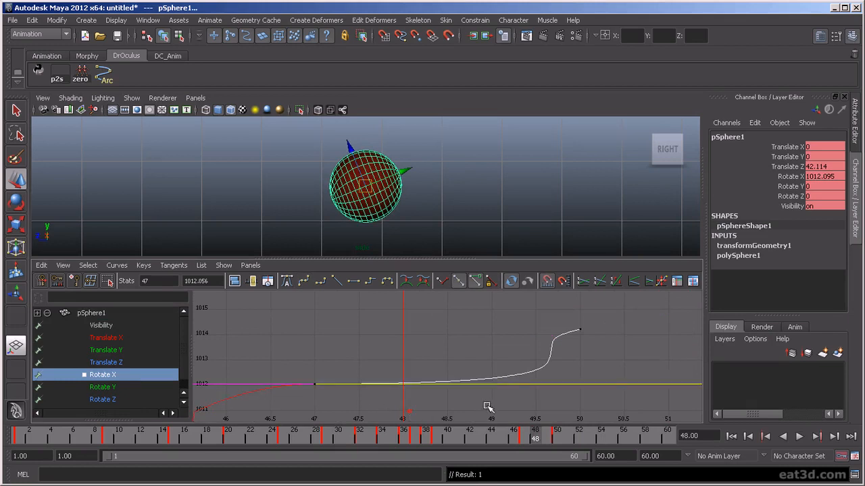
middle_click_drag(488, 403, 503, 368)
scroll(532, 417, "down", 2)
scroll(563, 372, "down", 3)
left_click_drag(635, 319, 679, 367)
middle_click_drag(679, 367, 682, 361)
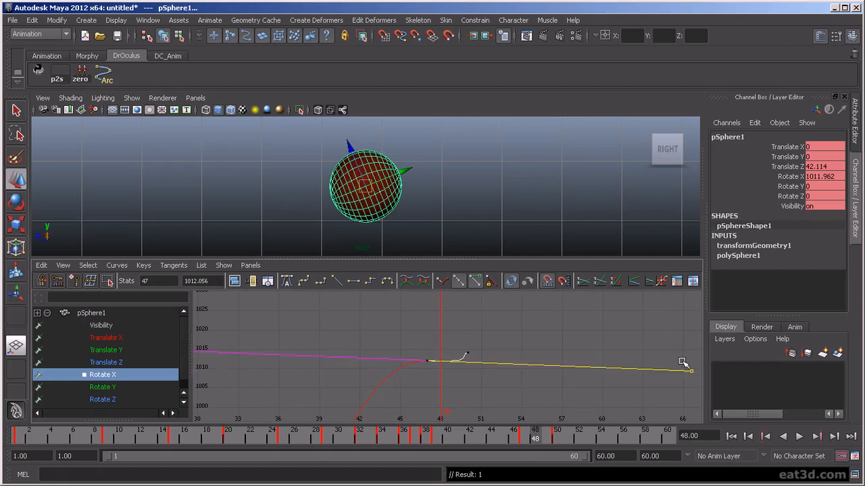
key("ctrl+z")
key("ctrl+z")
key("ctrl+z")
key("ctrl+z")
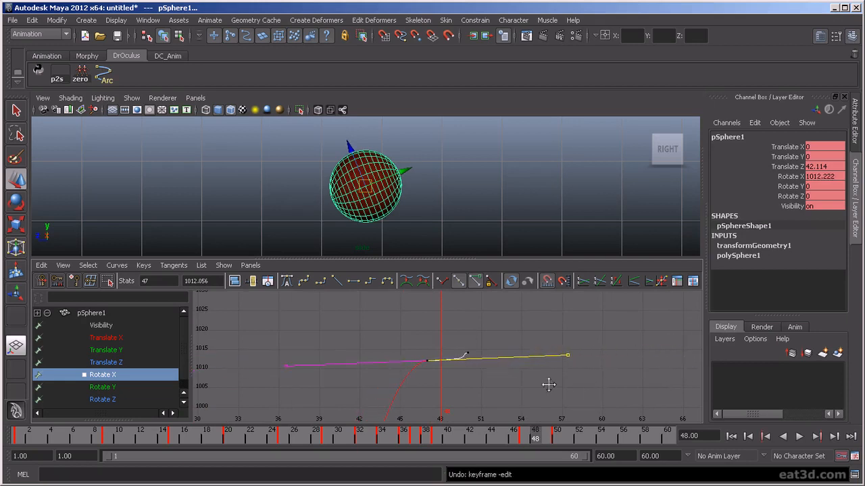
key("ctrl+z")
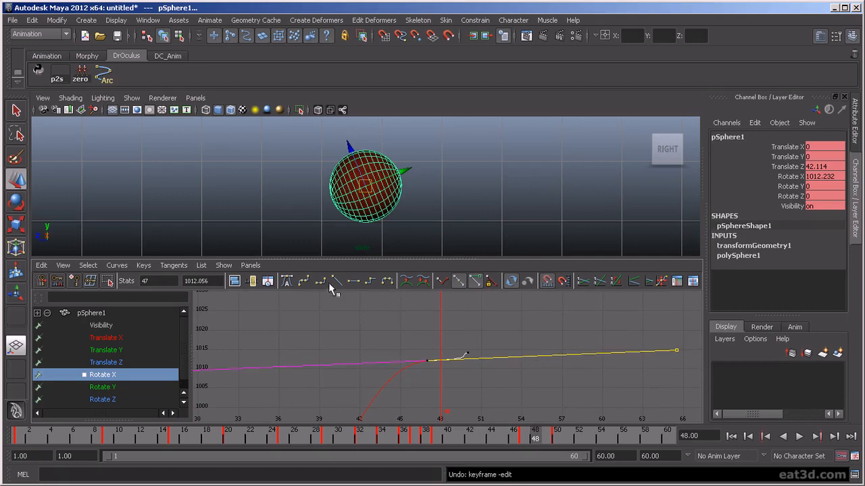
- Pull the Rotate X end key back to frame 50 and flatten its tangent
left_click(442, 282)
middle_click_drag(666, 328, 457, 334)
key("f")
middle_click_drag(474, 381, 527, 361)
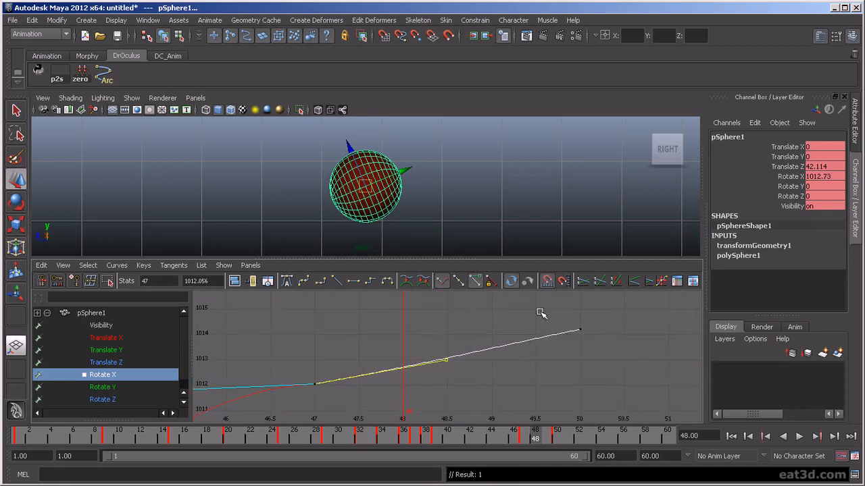
left_click_drag(592, 320, 561, 336)
left_click(353, 281)
scroll(349, 368, "down", 3)
left_click_drag(350, 365, 384, 390)
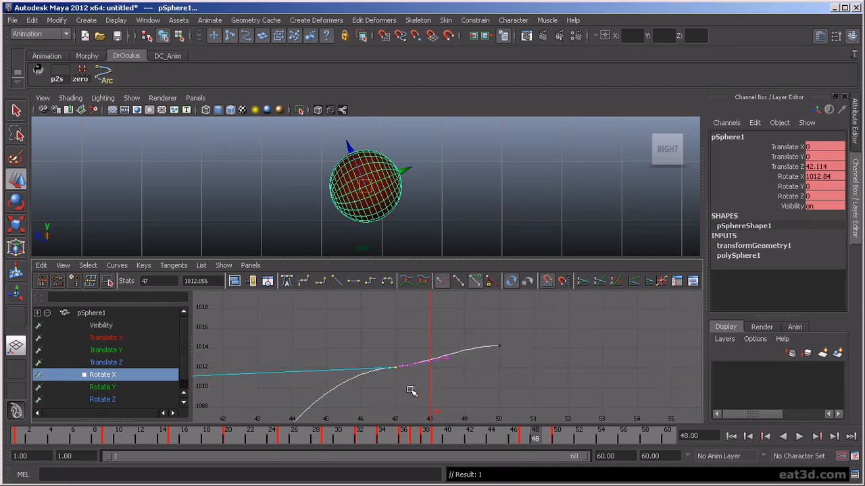
key("ctrl+z")
- Steepen the incoming and outgoing tangents of the Rotate X key at frame 47
left_click_drag(280, 374, 301, 390)
middle_click_drag(302, 390, 320, 460)
middle_click_drag(365, 400, 356, 431)
scroll(485, 400, "down", 3)
left_click(485, 398)
left_click_drag(376, 349, 415, 383)
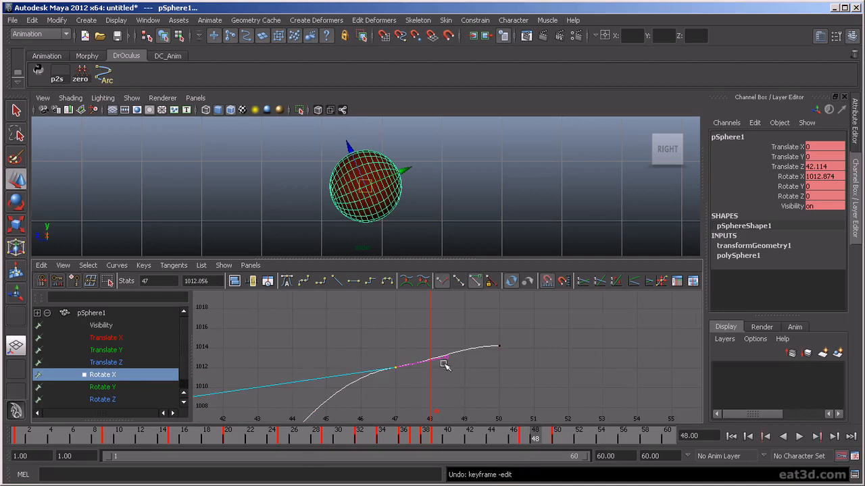
left_click_drag(313, 371, 329, 390)
middle_click_drag(328, 390, 338, 434)
left_click_drag(436, 347, 458, 368)
mouse_move(458, 369)
middle_mouse_down()
mouse_move(434, 372)
mouse_move(446, 381)
middle_mouse_up()
left_click(445, 380)
- Play back to check the spin, then scrub the timeline to frame 30
left_click(799, 436)
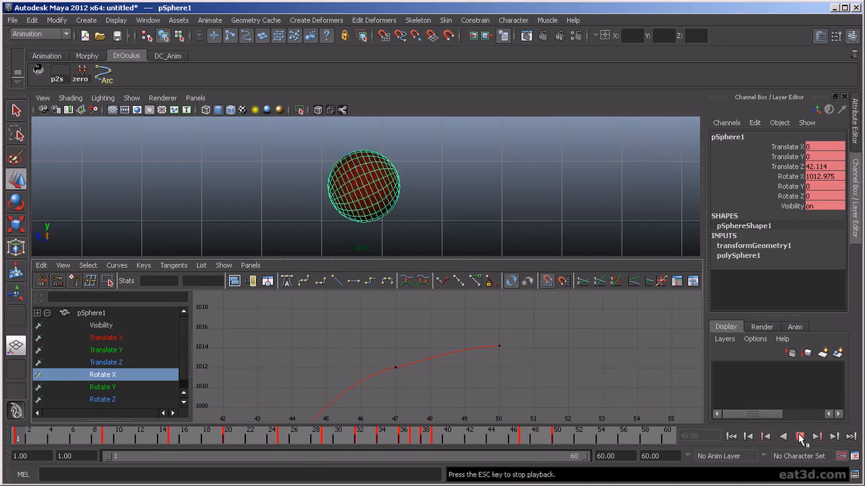
left_click(799, 436)
left_click_drag(322, 437, 555, 482)
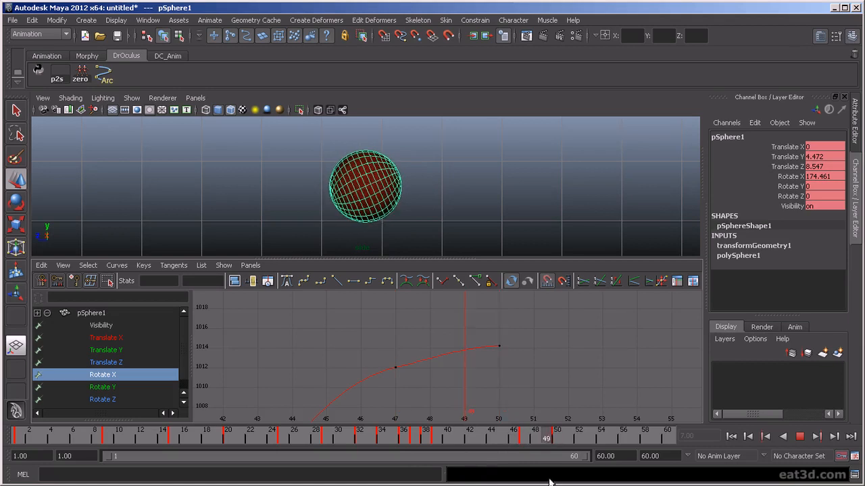
- Isolate Translate Z, break the frame 47 key's tangents, and flatten the frame 50 key
key("Escape")
left_click(120, 363)
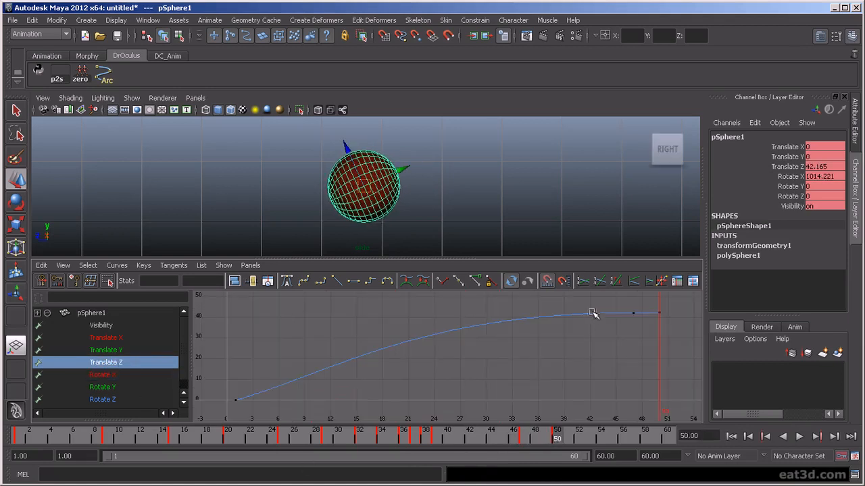
left_click_drag(655, 305, 678, 338)
key("f")
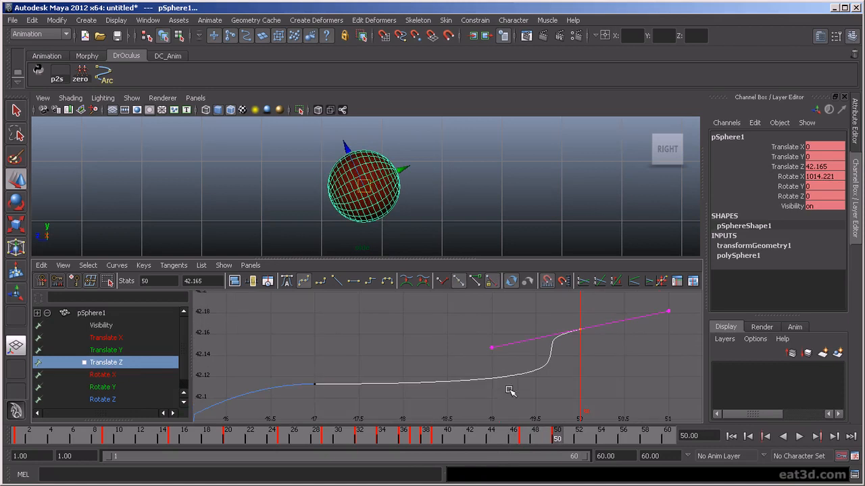
left_click_drag(352, 407, 352, 407)
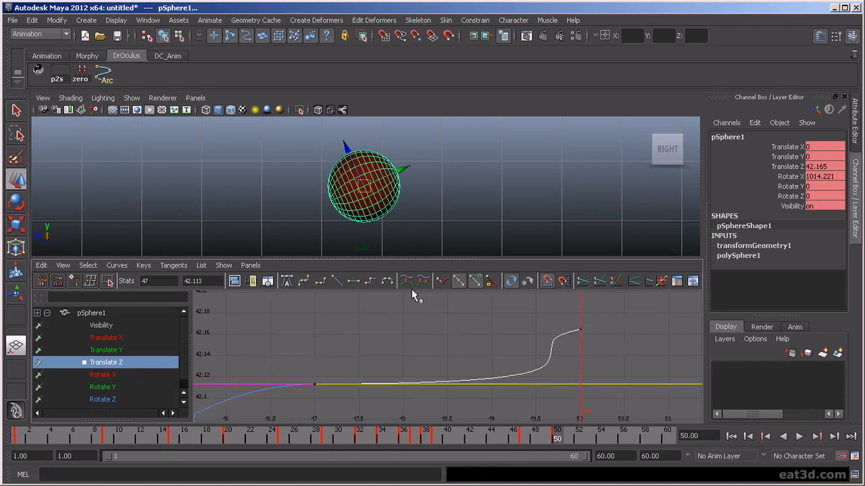
left_click(442, 282)
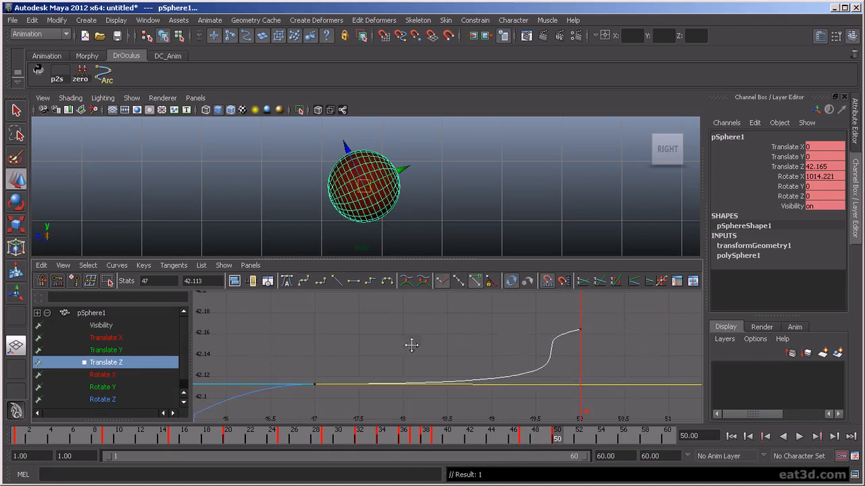
middle_click_drag(383, 343, 279, 334)
left_click_drag(564, 316, 651, 363)
left_click(353, 282)
- Lower and reshape the incoming tangent at frame 47, then return to frame 1
left_click_drag(308, 366, 347, 394)
middle_click_drag(273, 360, 321, 432)
scroll(303, 351, "down", 2)
mouse_move(303, 351)
middle_mouse_down()
mouse_move(304, 394)
mouse_move(411, 385)
middle_mouse_up()
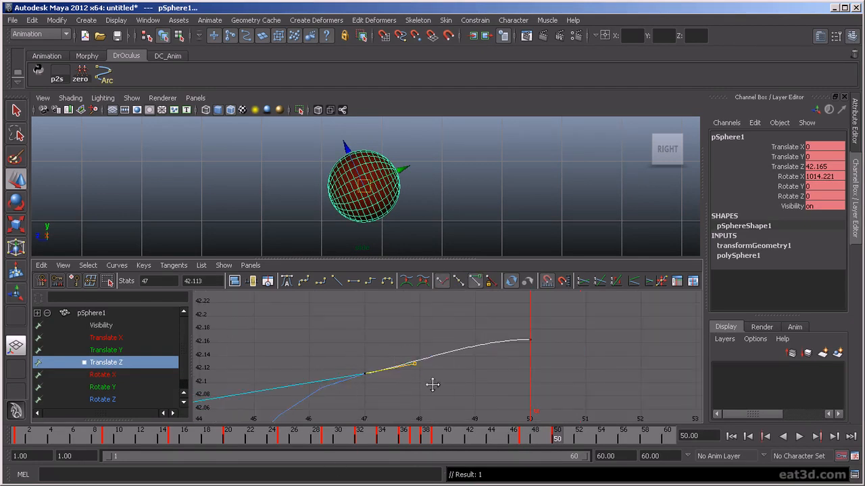
left_click(432, 382)
left_click_drag(415, 394, 308, 363)
middle_click_drag(308, 363, 405, 385)
left_click(418, 384)
left_click(479, 397)
left_click(731, 436)
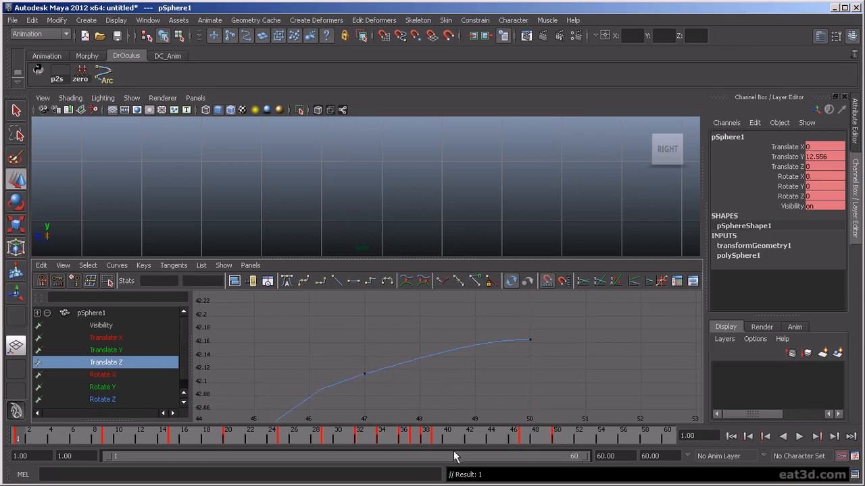
- Start the playback range at frame 26 and play the shortened range
key("alt+v")
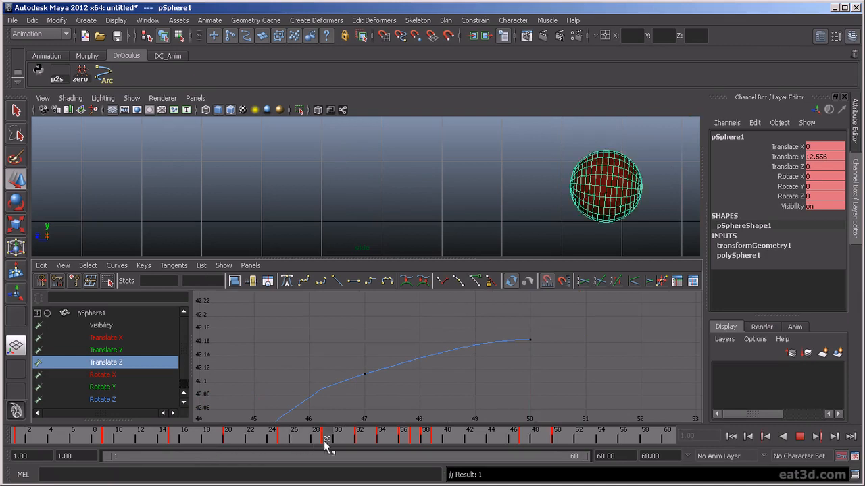
left_click(315, 446)
left_click_drag(108, 459, 315, 483)
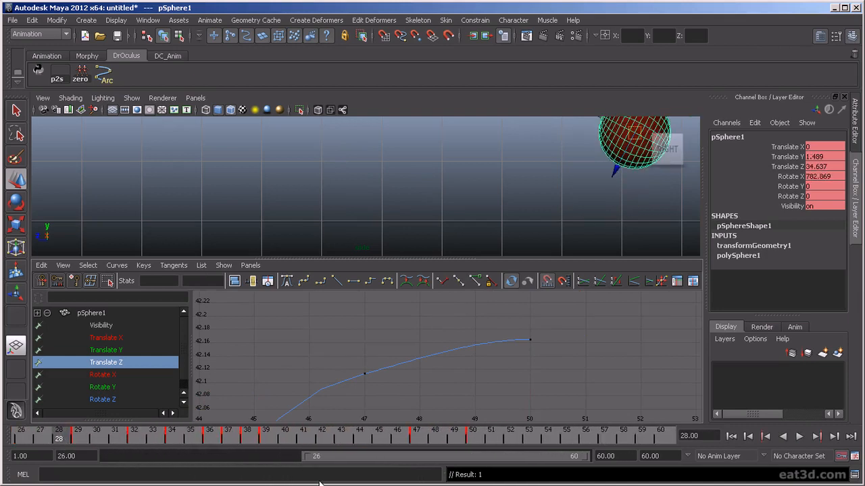
left_click(799, 437)
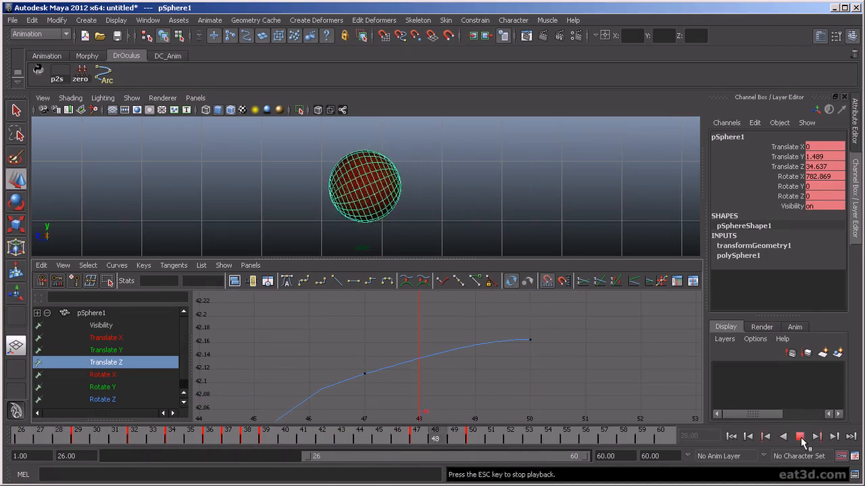
left_click(800, 439)
- Move the last Translate Z key to frame 52 and compare it with frame 47
scroll(365, 414, "down", 2)
mouse_move(564, 439)
left_mouse_down()
mouse_move(426, 440)
mouse_move(473, 453)
left_mouse_up()
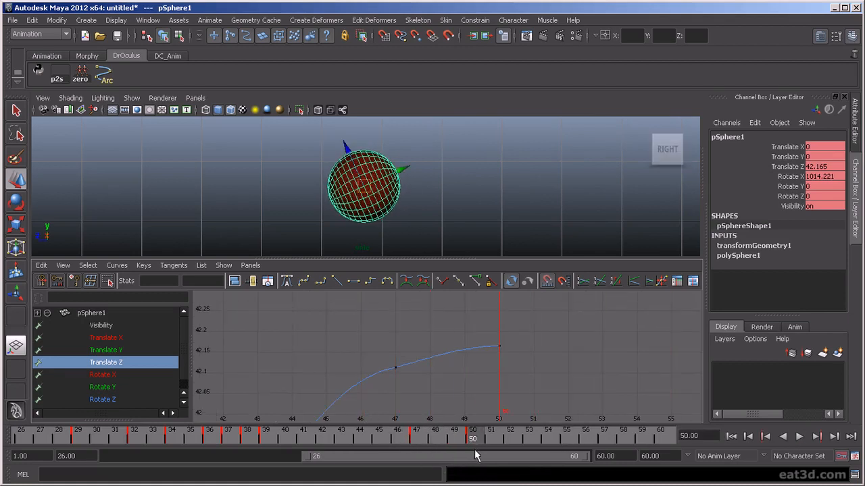
left_click(458, 439)
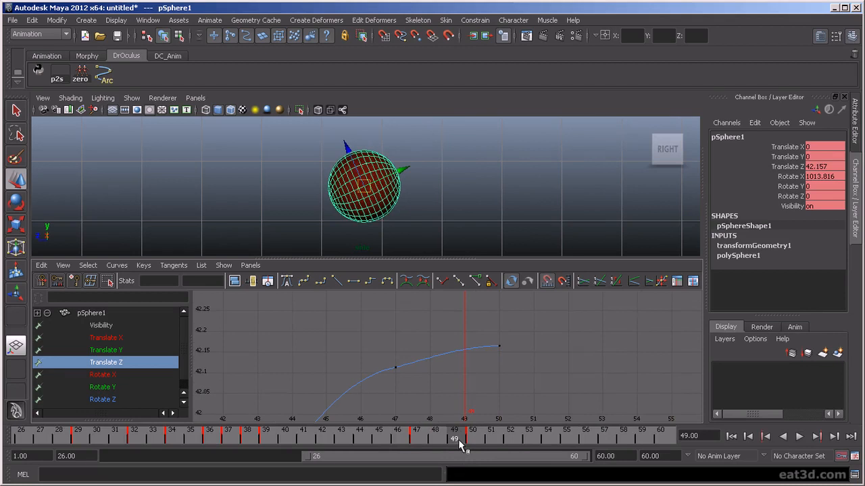
mouse_move(458, 439)
left_mouse_down()
mouse_move(411, 441)
mouse_move(536, 455)
mouse_move(362, 457)
mouse_move(518, 462)
mouse_move(385, 463)
mouse_move(414, 463)
left_mouse_up()
key(".")
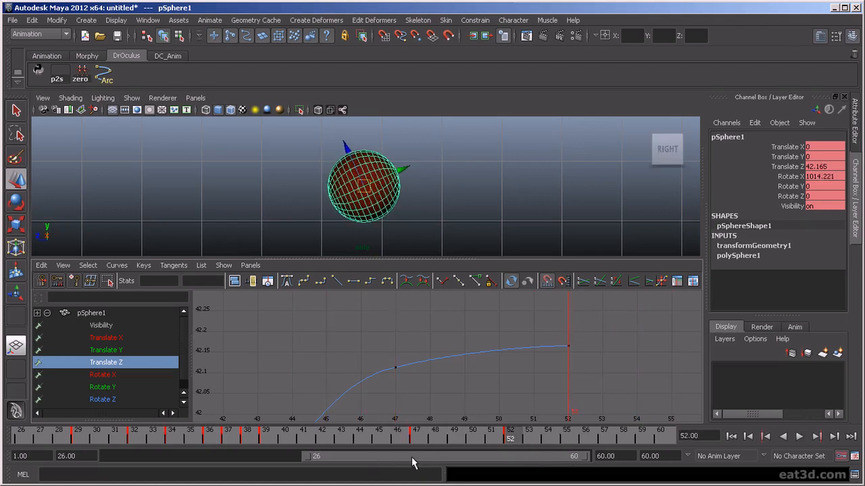
key(".")
key(".")
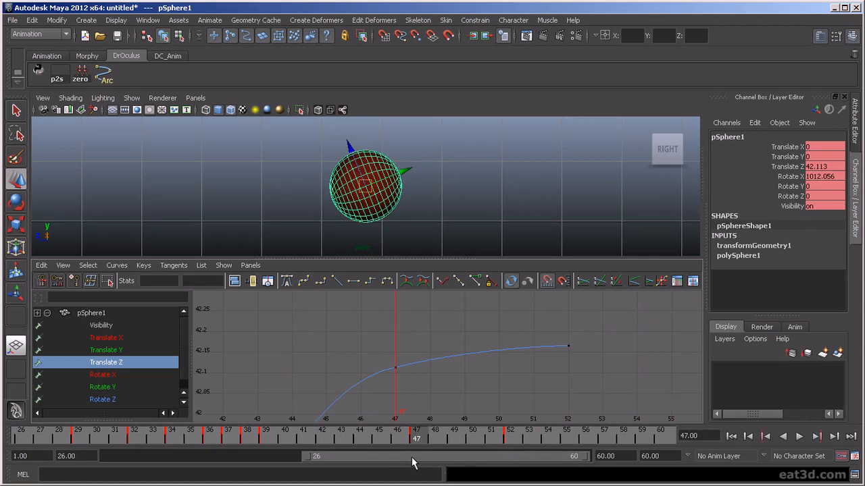
- Play the ending again and stop at frame 56
mouse_move(418, 439)
left_mouse_down()
mouse_move(396, 439)
mouse_move(497, 440)
mouse_move(403, 440)
mouse_move(455, 440)
left_mouse_up()
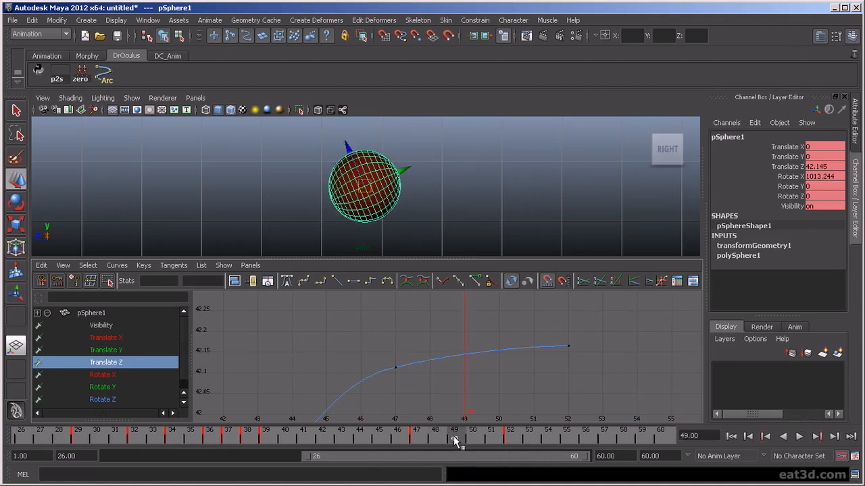
key("alt+v")
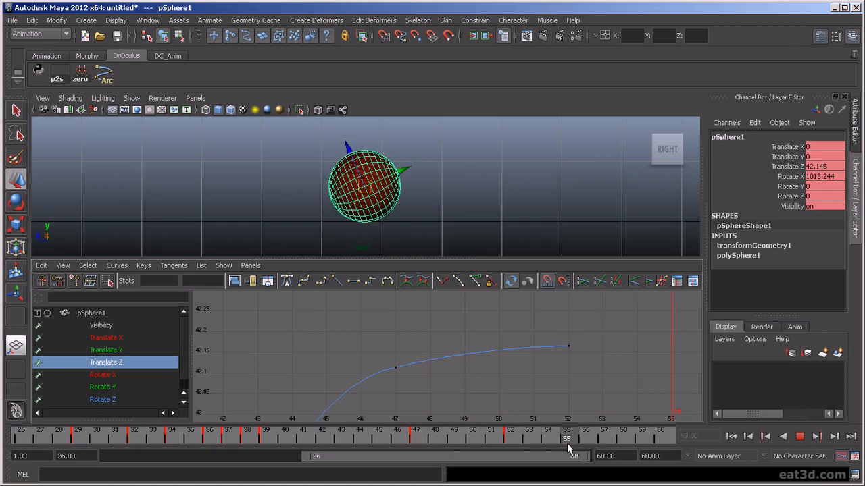
left_click_drag(560, 448, 517, 446)
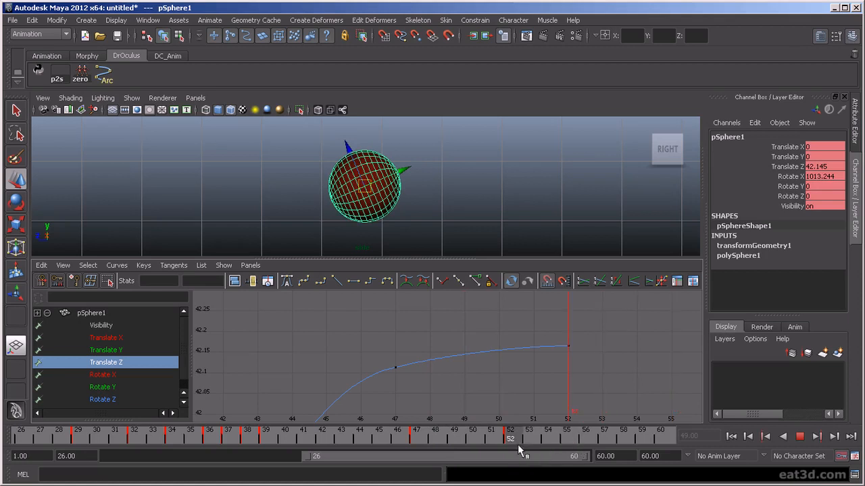
left_click(581, 442)
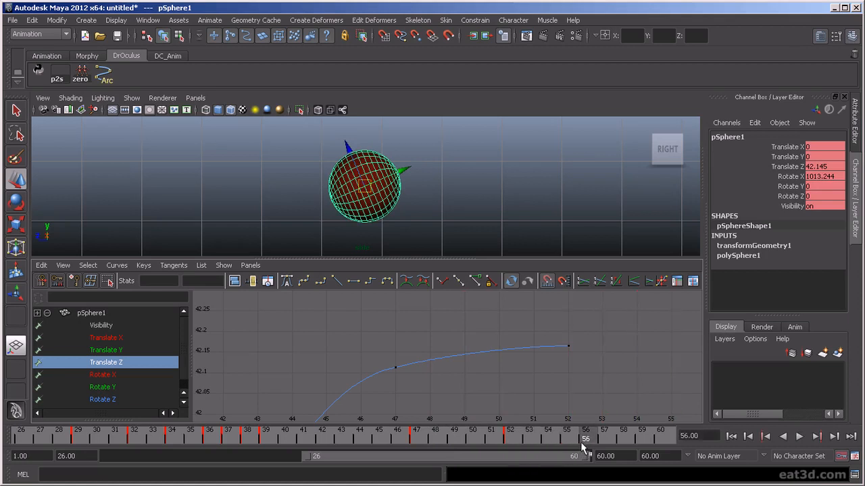
- Key the ball at frame 56 and flatten the new key's tangent
key("s")
scroll(599, 411, "down", 2)
left_click_drag(589, 343, 659, 398)
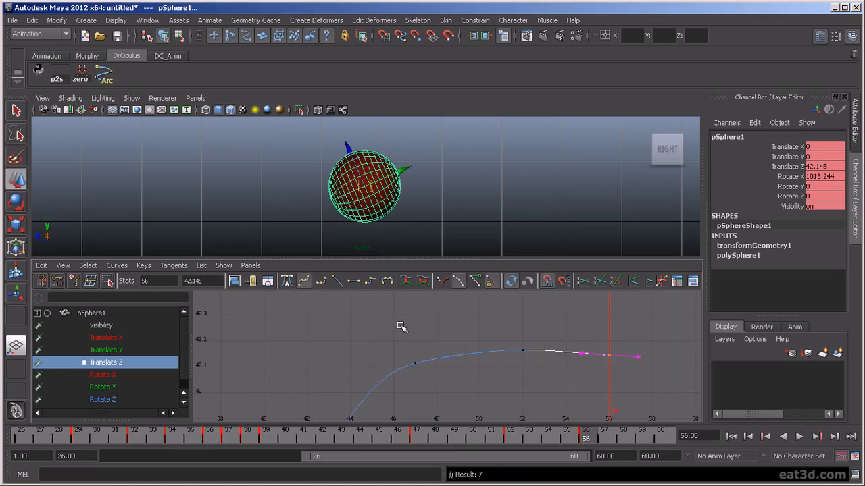
left_click(353, 283)
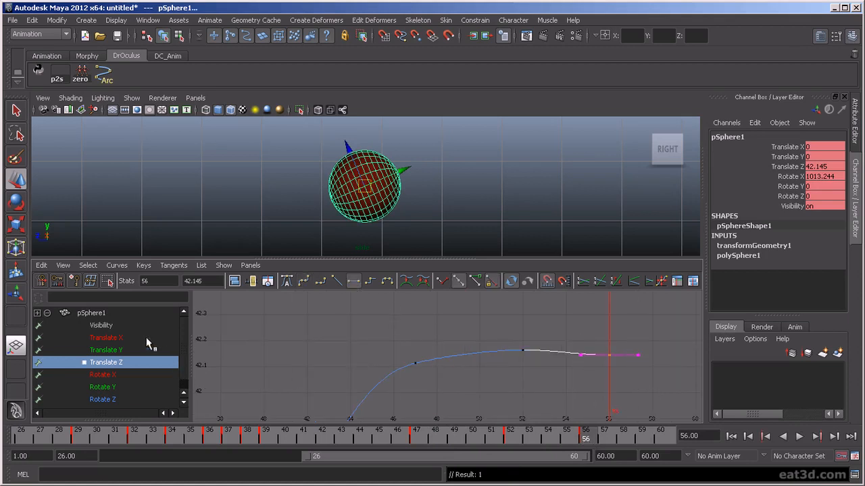
- Flatten the final Rotate X key's tangent at frame 56 and play back
left_click(120, 375)
key("f")
left_click(653, 311)
key("f")
left_click(355, 282)
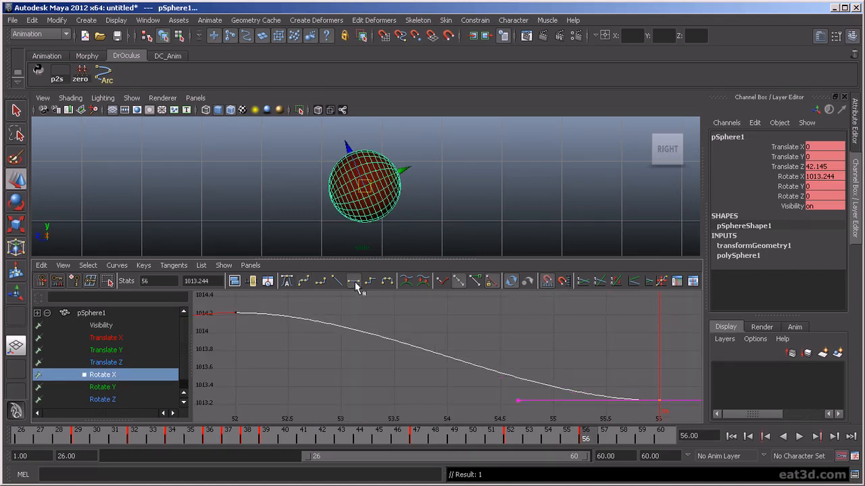
key("f")
left_click(533, 226)
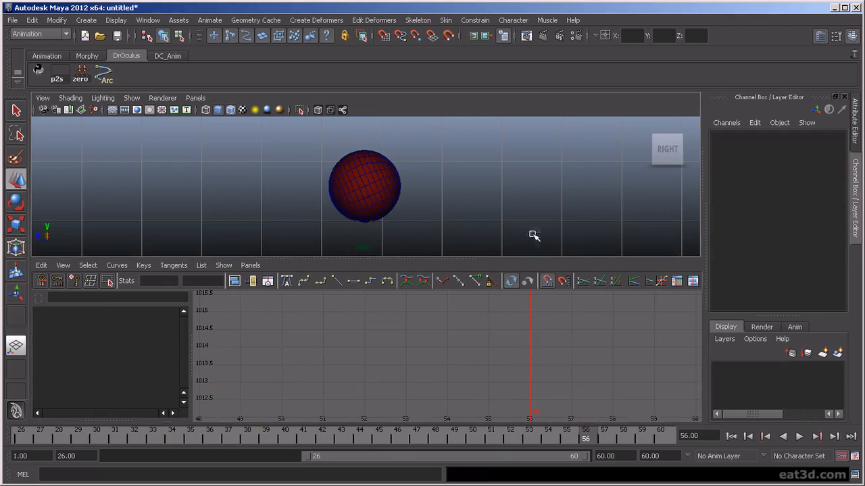
left_click(799, 437)
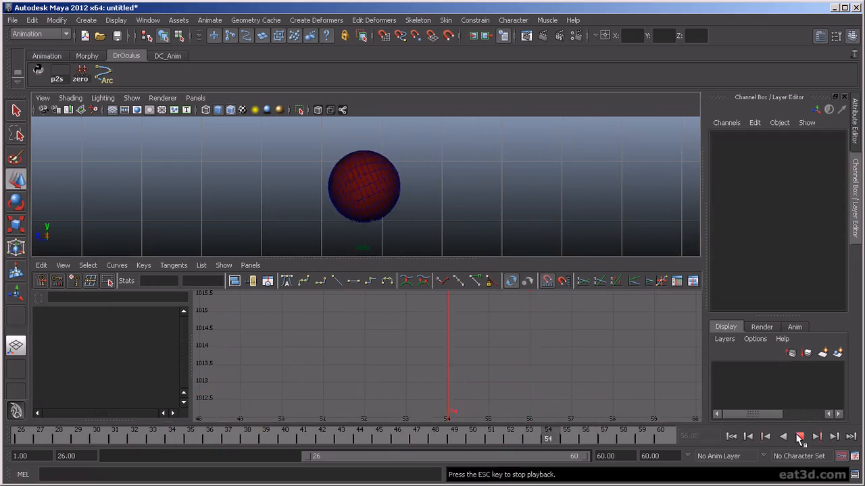
left_click(799, 437)
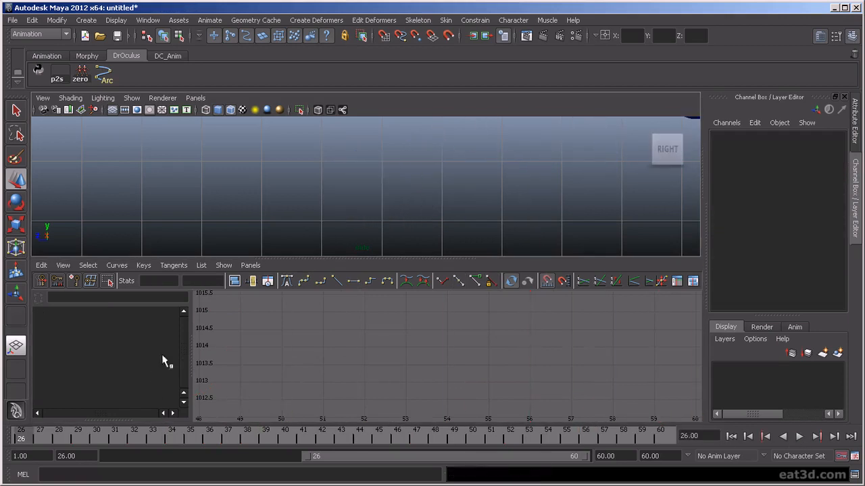
- Flatten the last Translate Y key at frame 56 so the ball rests at 0
left_click_drag(547, 433, 510, 436)
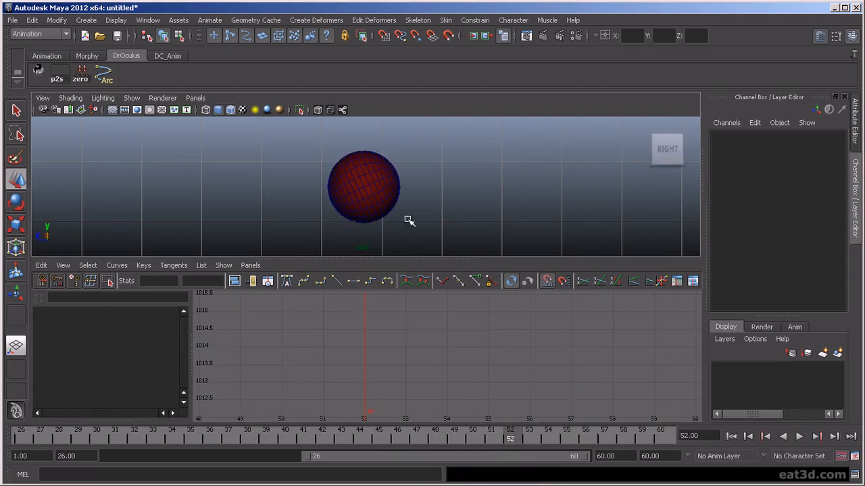
left_click(372, 200)
left_click_drag(632, 376, 668, 419)
key("f")
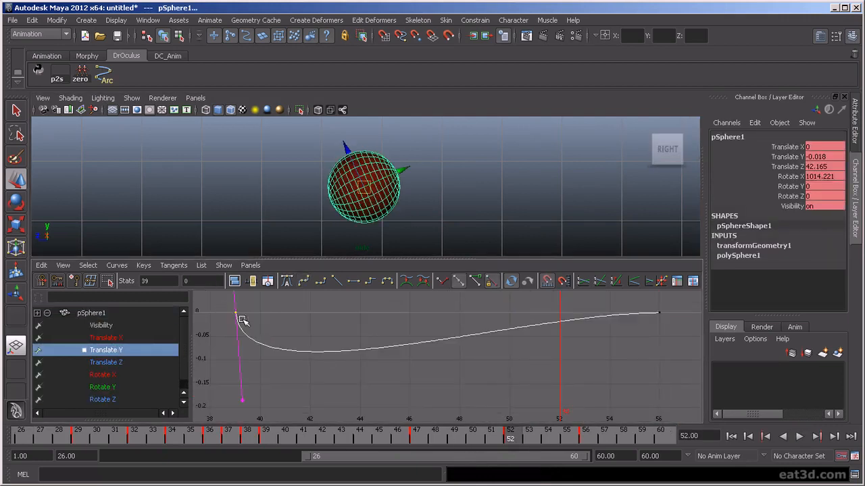
left_click(352, 283)
key("f")
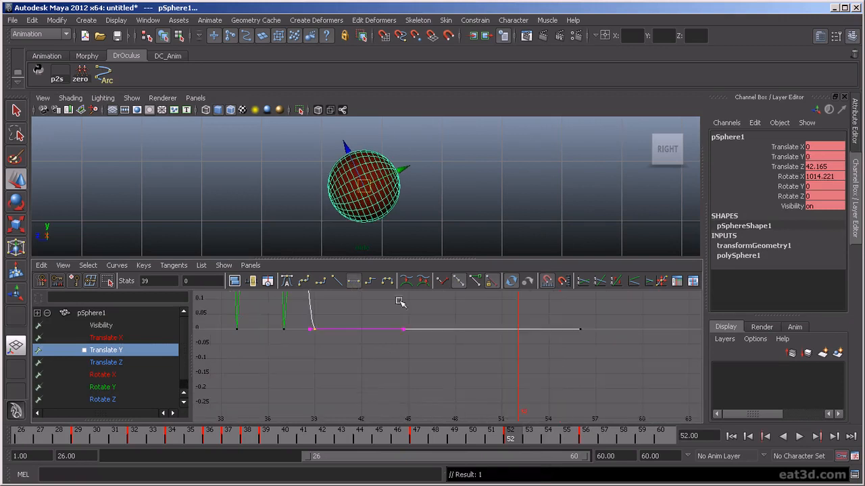
left_click(502, 207)
key("space")
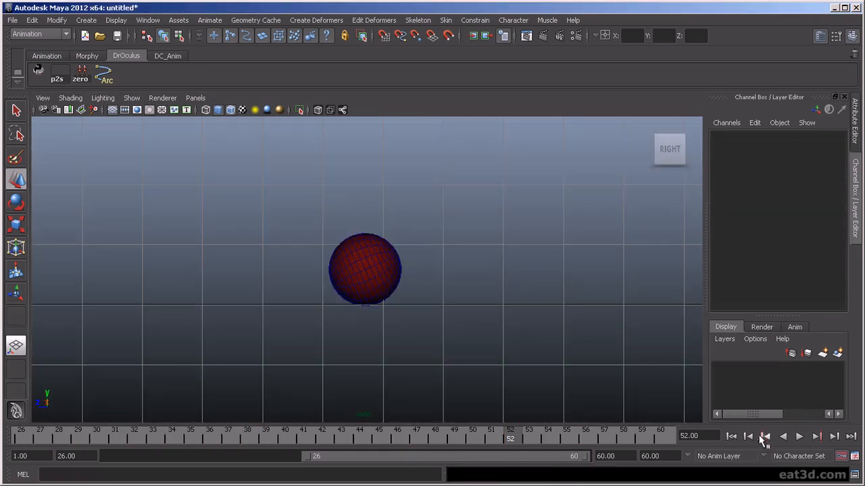
- Replay the settling motion twice, reselect the sphere, and return to the side view over the Graph Editor
left_click(799, 436)
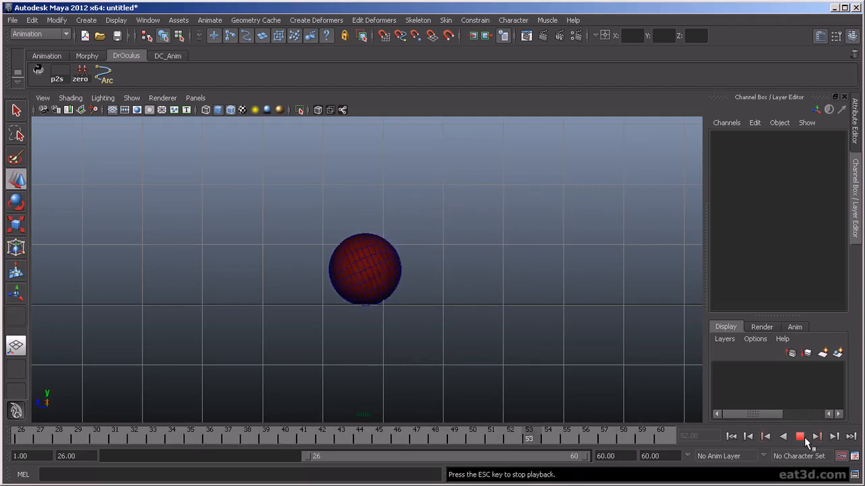
left_click(800, 437)
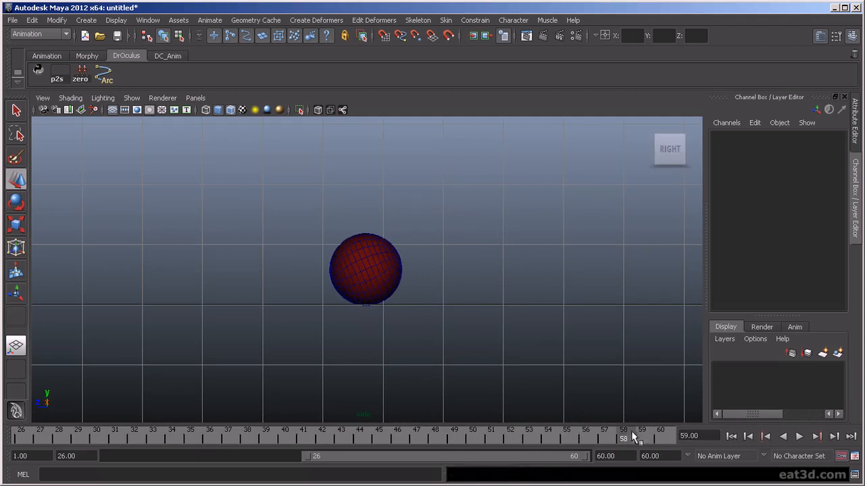
key("alt+v")
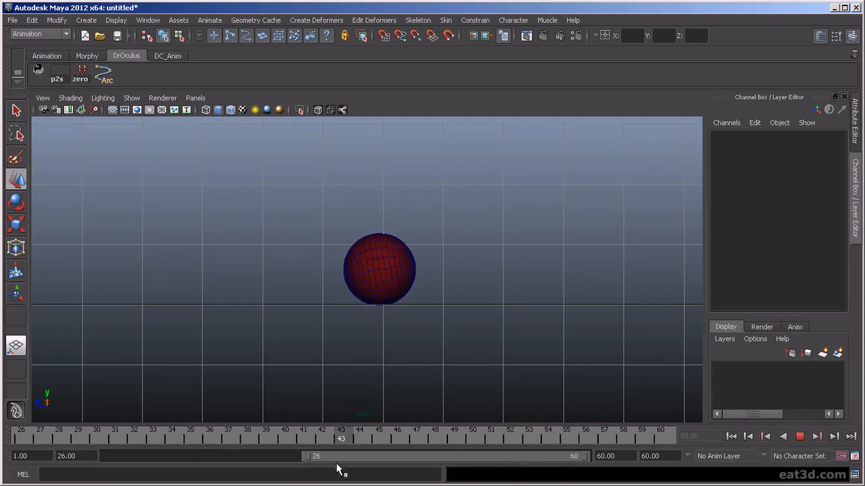
key("alt+v")
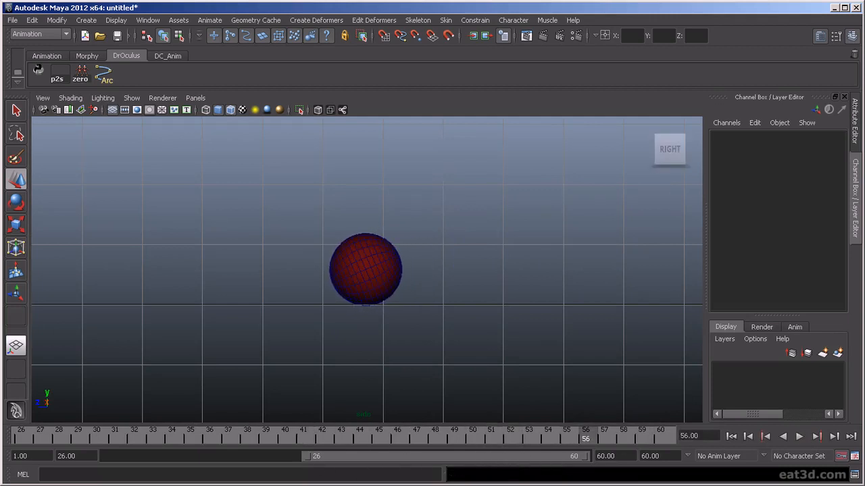
left_click(375, 286)
key("e")
key("space")
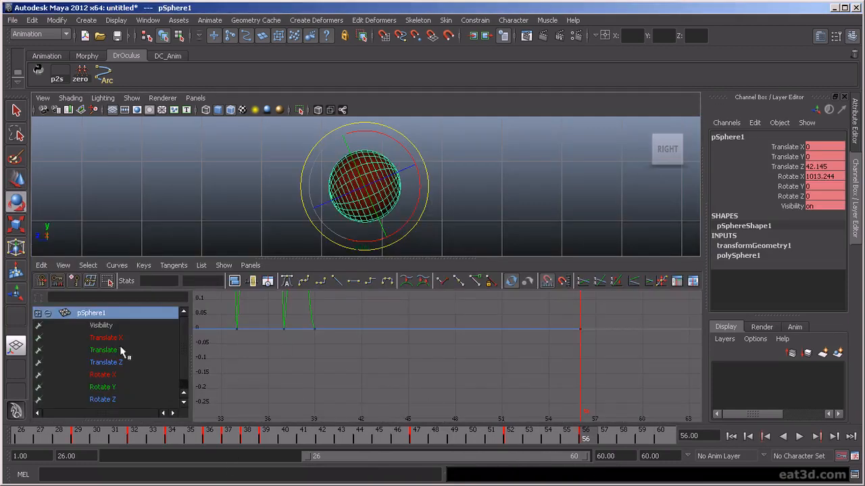
- Lower the final Rotate X key so the roll settles at about 1011 degrees
left_click(103, 373)
key("f")
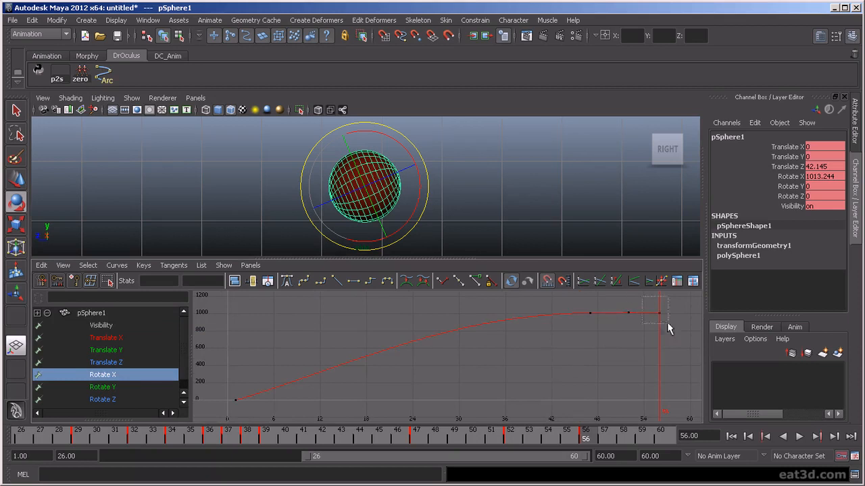
left_click_drag(652, 308, 653, 309)
key("f")
scroll(594, 371, "down", 3)
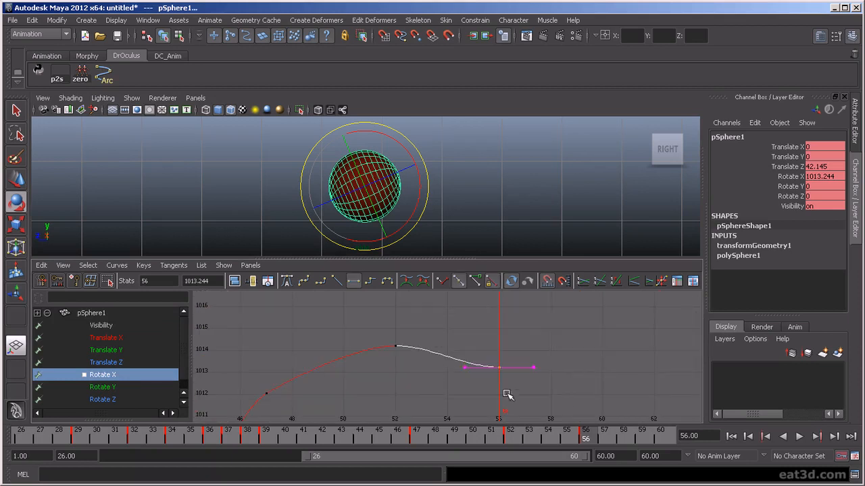
middle_click_drag(495, 401, 494, 419)
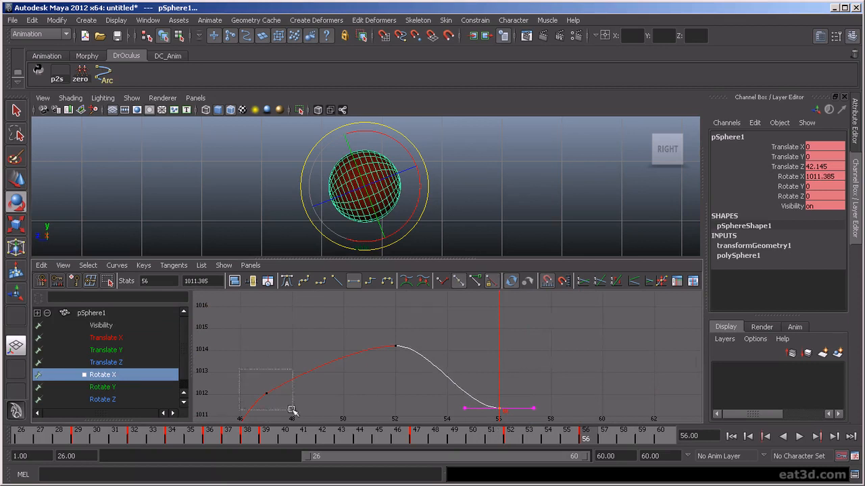
- Try reshaping Rotate X at the frame-52 key, undo it, then display Translate Z
left_click_drag(275, 406, 276, 405)
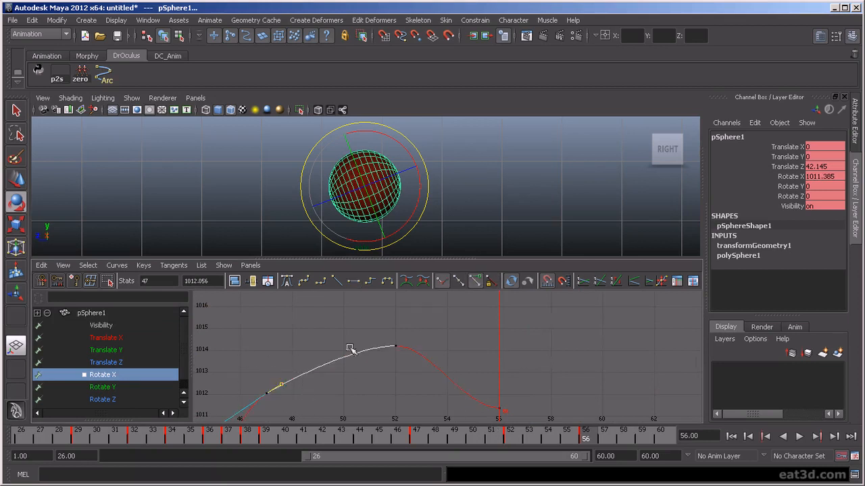
left_click_drag(382, 334, 409, 354)
middle_click_drag(416, 346, 444, 363)
key("z")
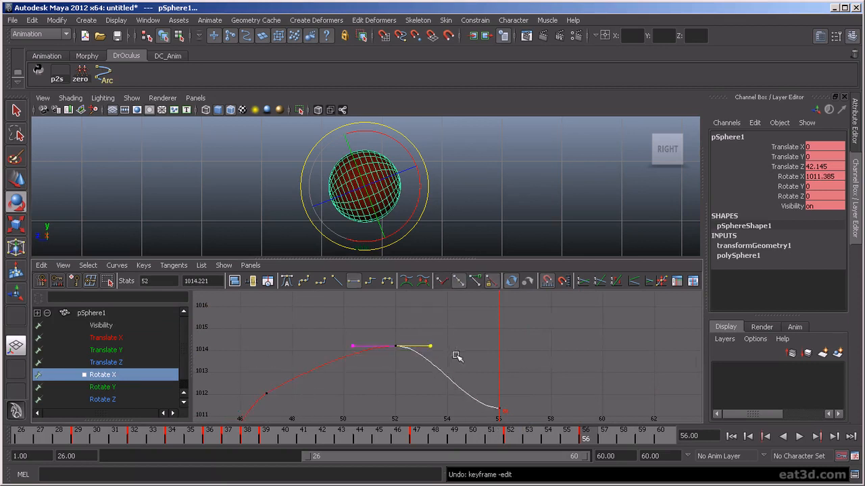
left_click_drag(252, 392, 294, 404)
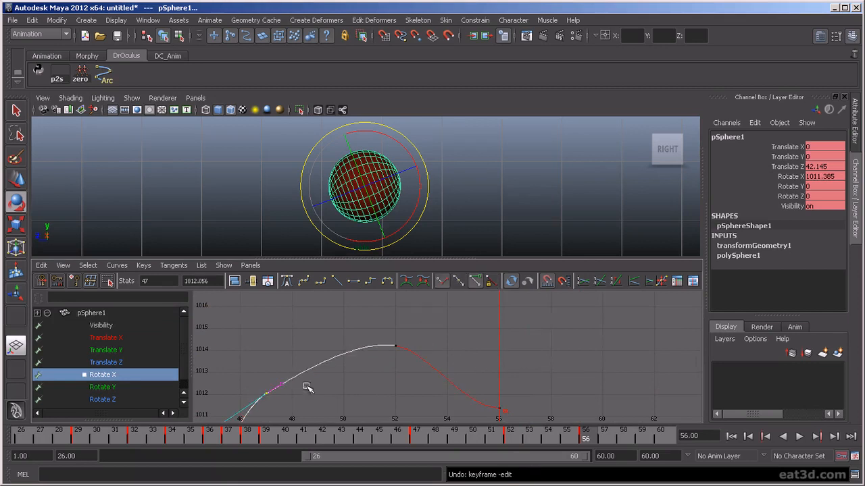
left_click(359, 399)
scroll(402, 404, "down", 2)
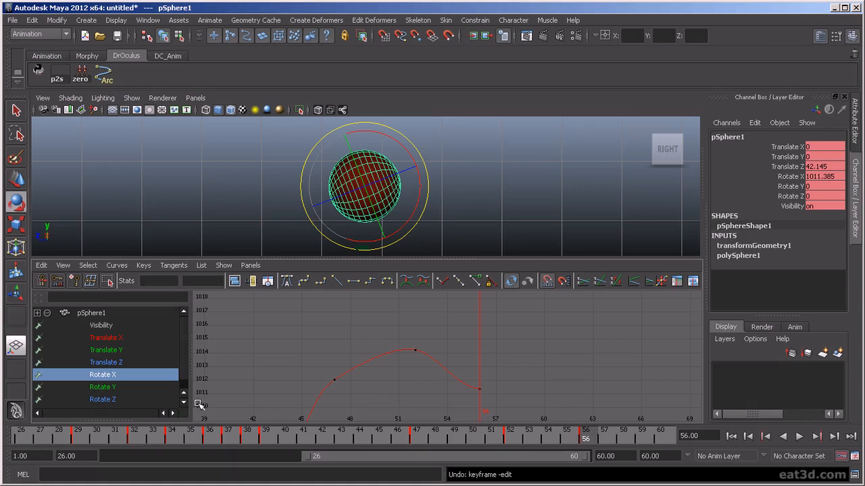
left_click(129, 362)
- Lower the final Translate Z key at frame 56 to about 42.10
key("f")
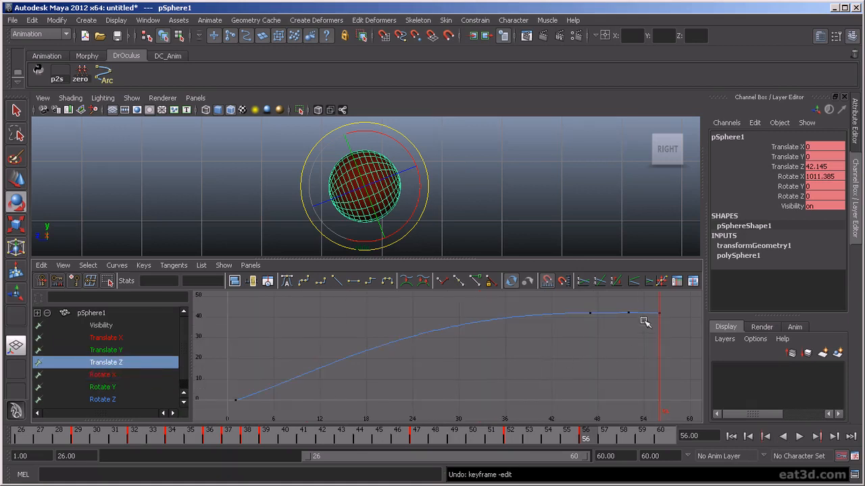
left_click_drag(640, 303, 670, 323)
key("f")
scroll(567, 404, "down", 1)
middle_click_drag(534, 375, 536, 424, "shift")
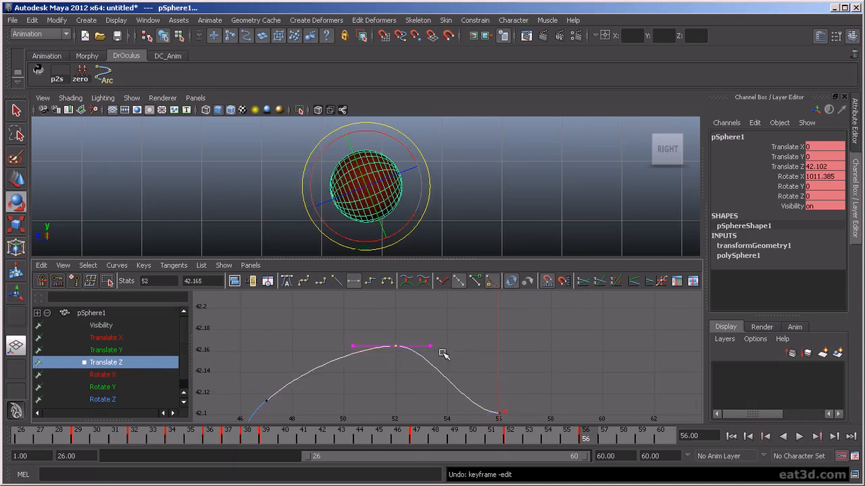
- Tilt the frame-52 Translate Z right tangent downward to round the peak
left_click_drag(439, 358, 440, 359)
key("w")
middle_click_drag(444, 359, 452, 370)
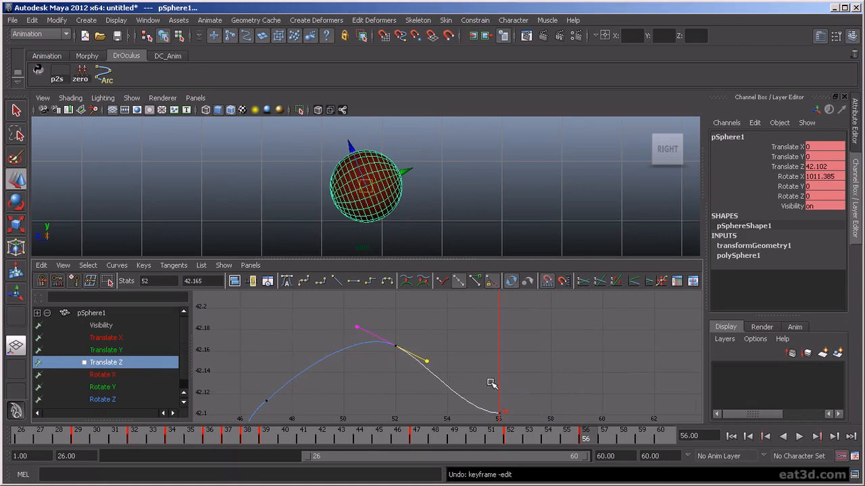
scroll(348, 397, "down", 3)
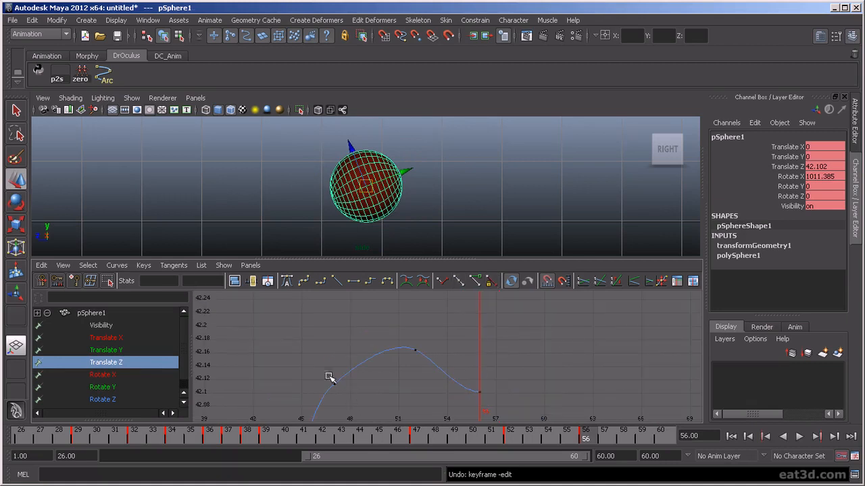
left_click(747, 437)
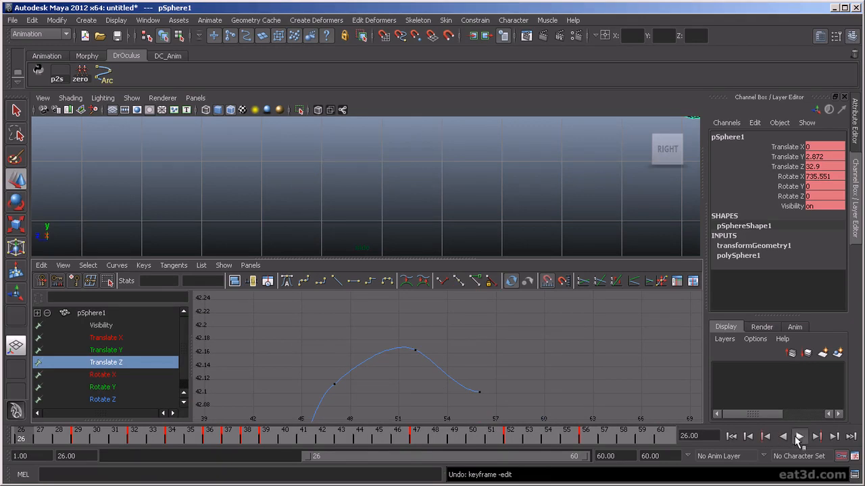
- Play the bounce in a maximized viewport with the playback range extended to frames 1–60
left_click(798, 437)
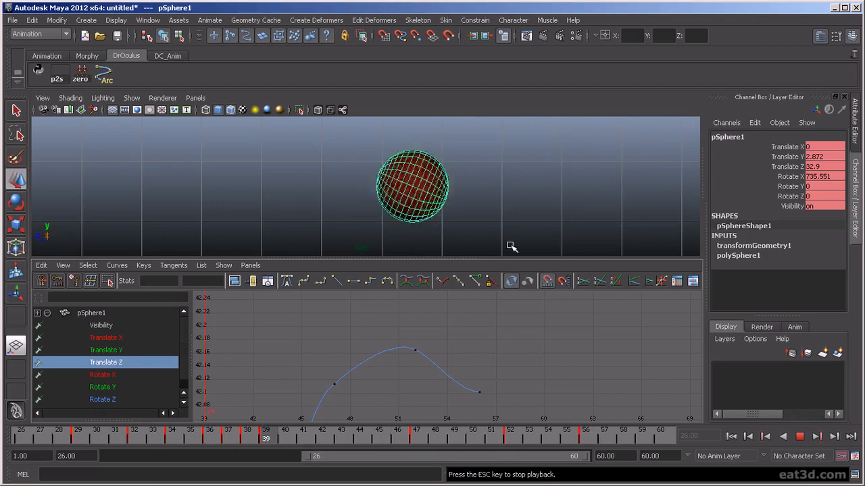
left_click(521, 217)
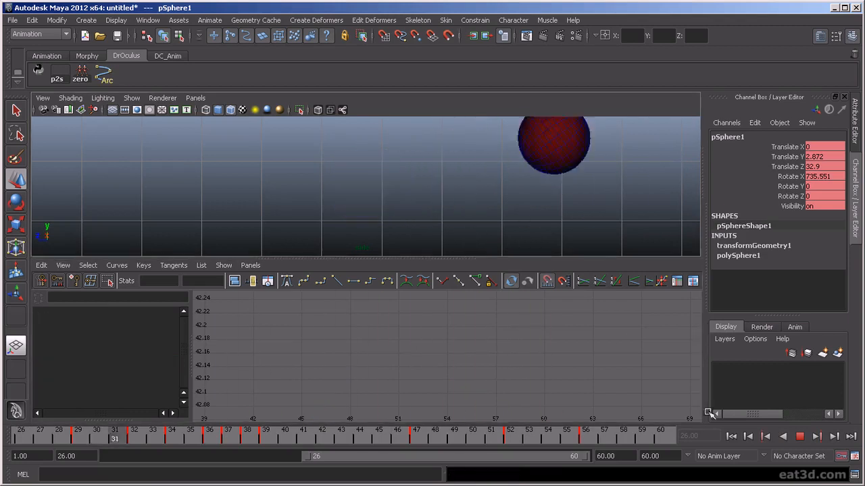
key("space")
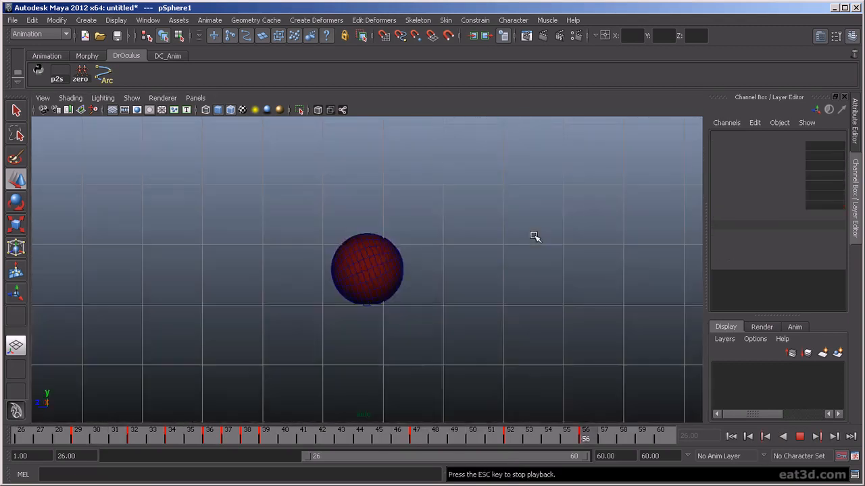
scroll(523, 283, "down", 4)
mouse_move(571, 301)
middle_mouse_down("alt")
mouse_move(505, 325)
mouse_move(343, 355)
mouse_move(358, 348)
mouse_move(494, 387)
middle_mouse_up("alt")
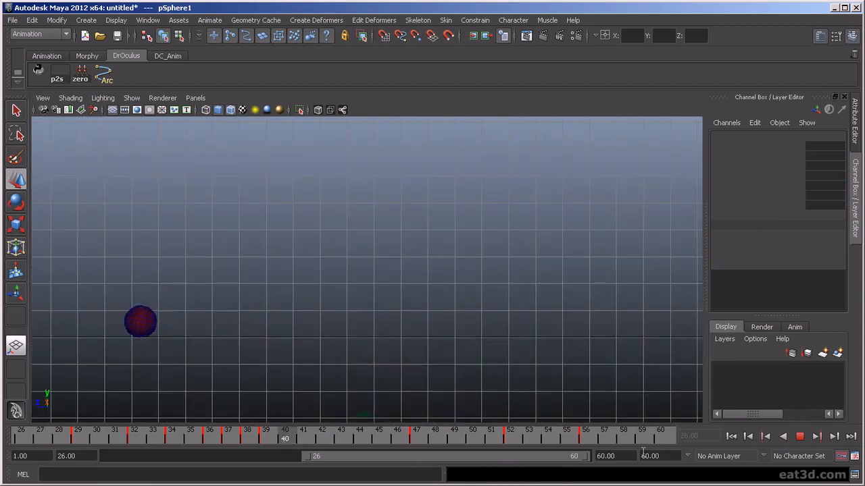
double_click(531, 456)
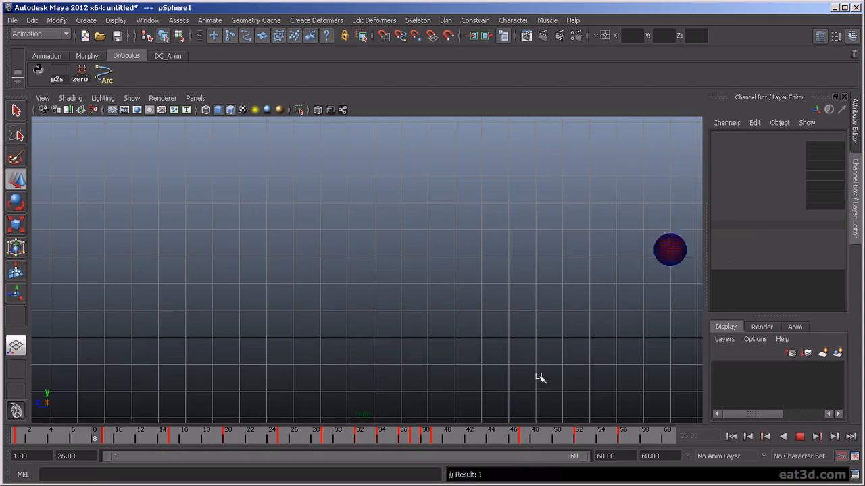
middle_click_drag(592, 345, 627, 361, "alt")
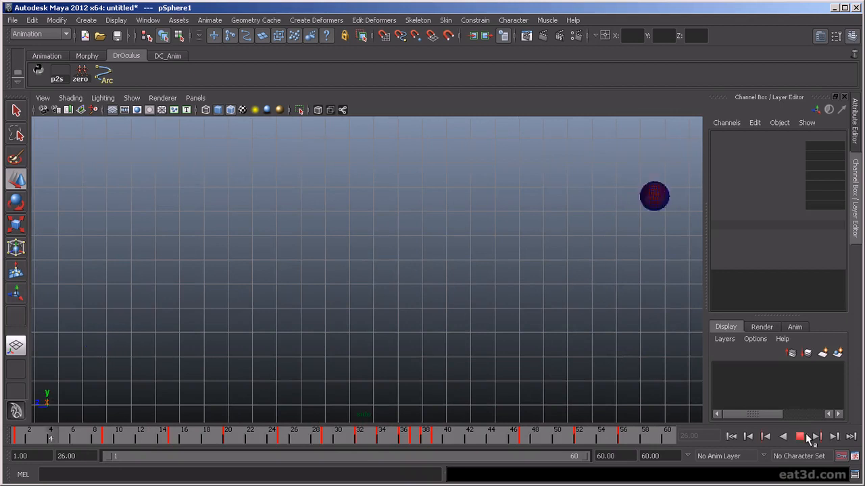
left_click(801, 437)
left_click(411, 396)
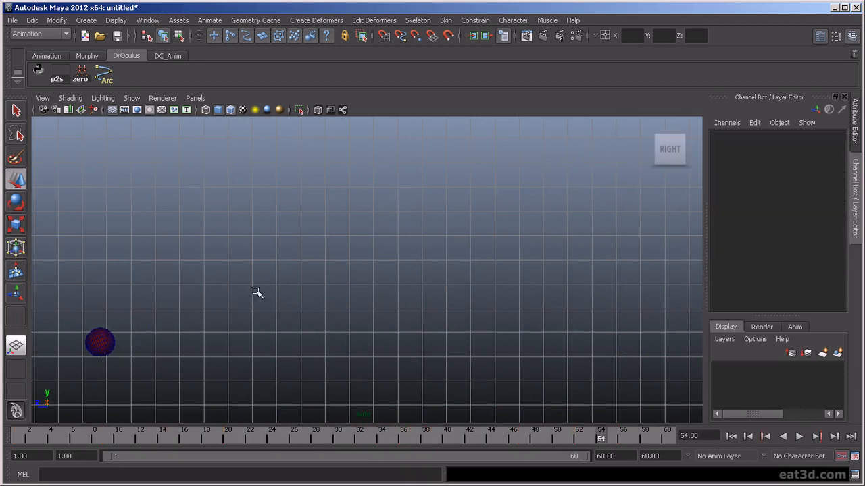
left_click(102, 339)
- Select the Translate Z end keys and drag them later in time during playback
key("space")
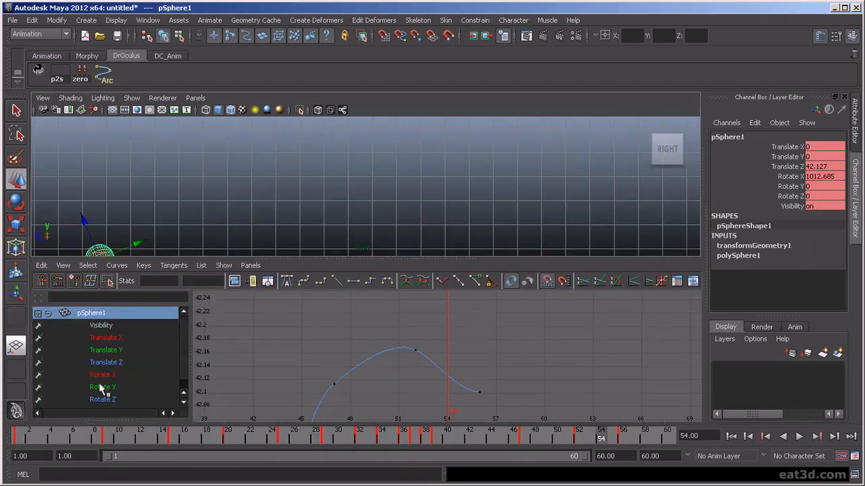
left_click(106, 362)
key("f")
key("alt+v")
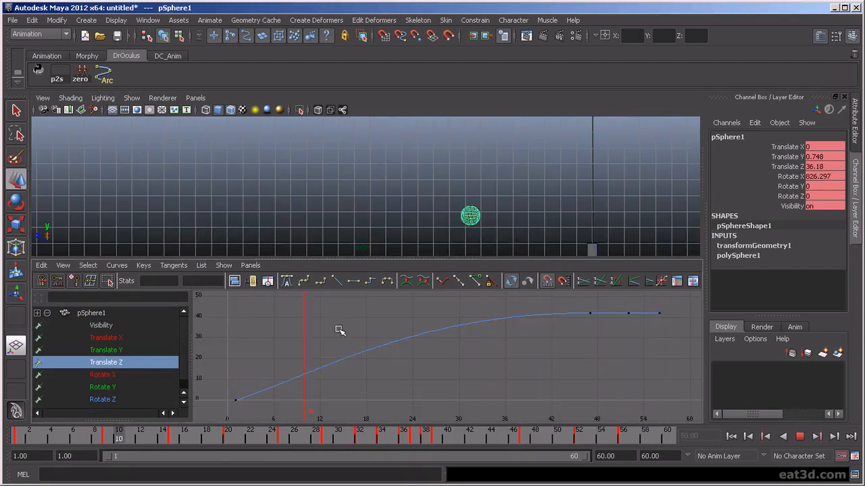
right_click_drag(541, 335, 373, 349, "alt")
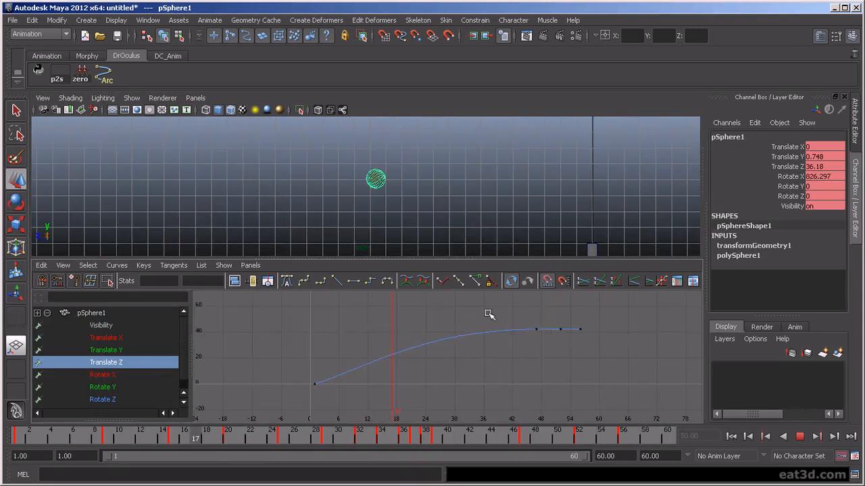
left_click_drag(482, 318, 604, 361)
key("w")
middle_click_drag(546, 361, 620, 356)
key("z")
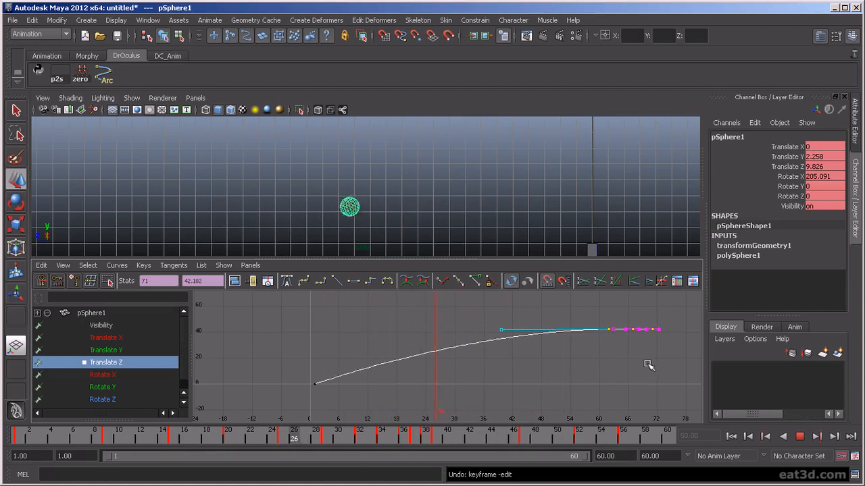
- Nudge the Translate Z end keys back to about frame 67 and scrub to check the roll
middle_click_drag(642, 360, 635, 363, "shift")
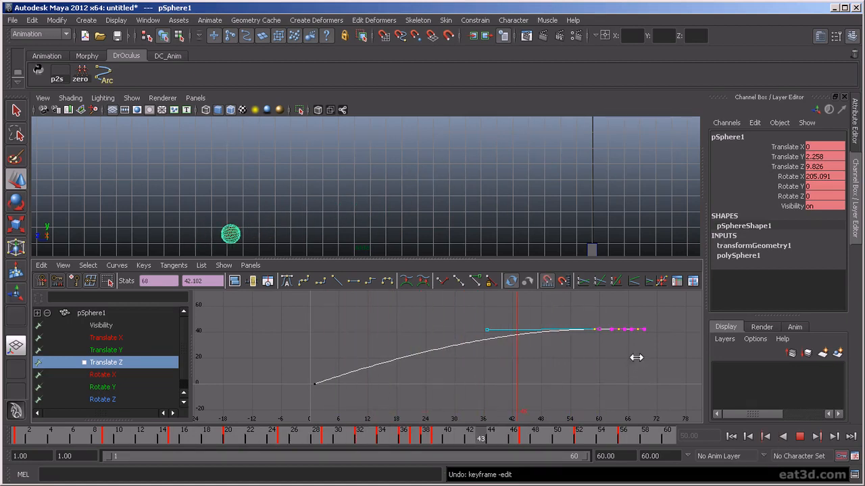
middle_click_drag(636, 357, 633, 358, "shift")
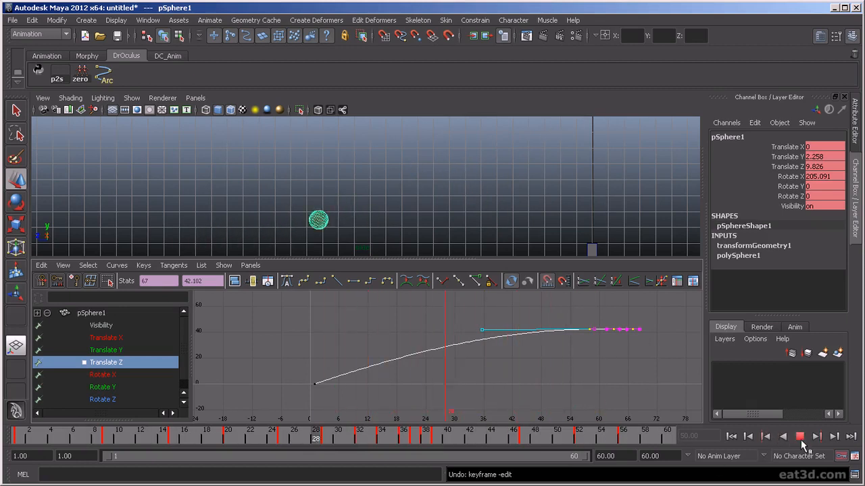
left_click(800, 438)
left_click_drag(511, 437, 605, 440)
left_click_drag(544, 453, 635, 456)
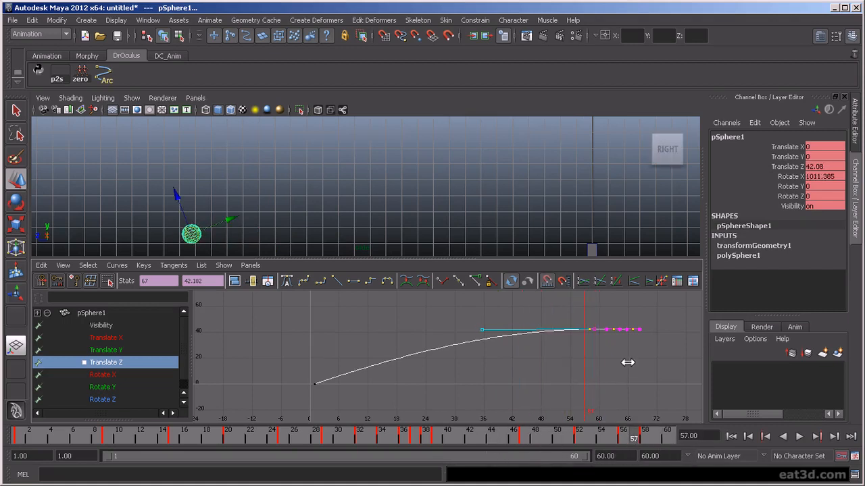
left_click(798, 436)
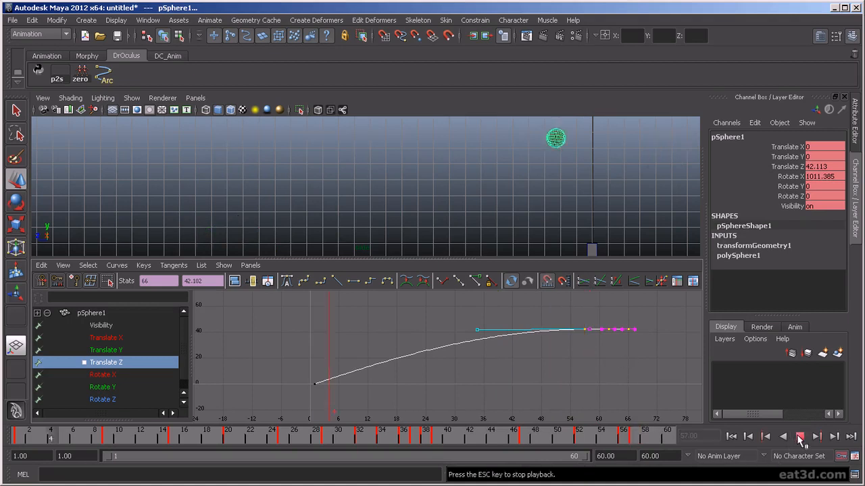
- Set the playback end frame to 70 and play through to review the ending
left_click(799, 438)
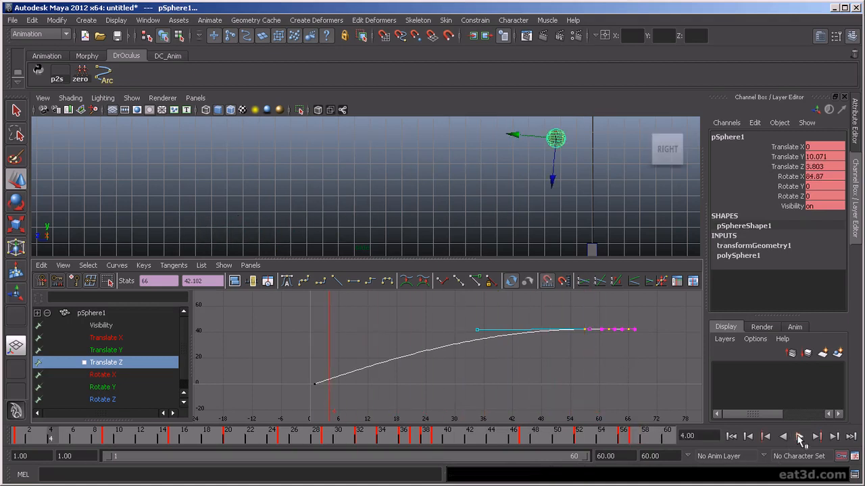
left_click(622, 456)
type("70")
key("Return")
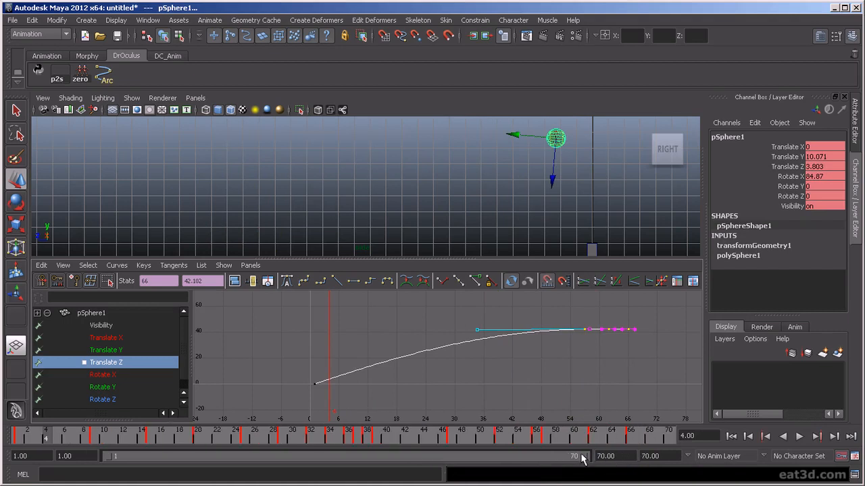
left_click_drag(559, 435, 708, 438)
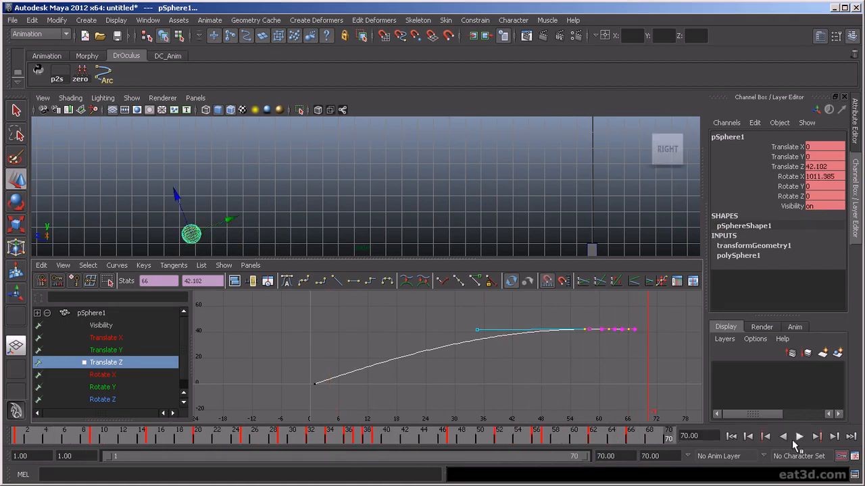
left_click(795, 439)
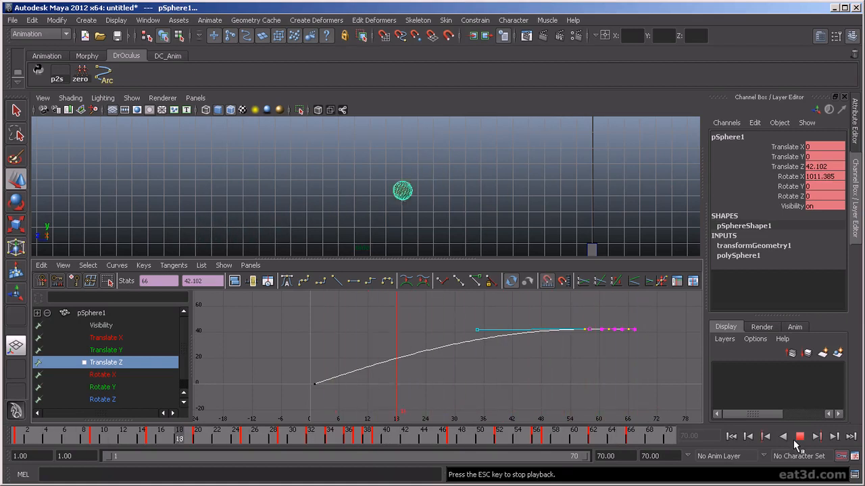
left_click(797, 437)
- Compare the Rotate X and Translate Z end keys, undo a trial move, and scrub to frame 56
left_click(111, 375)
key("f")
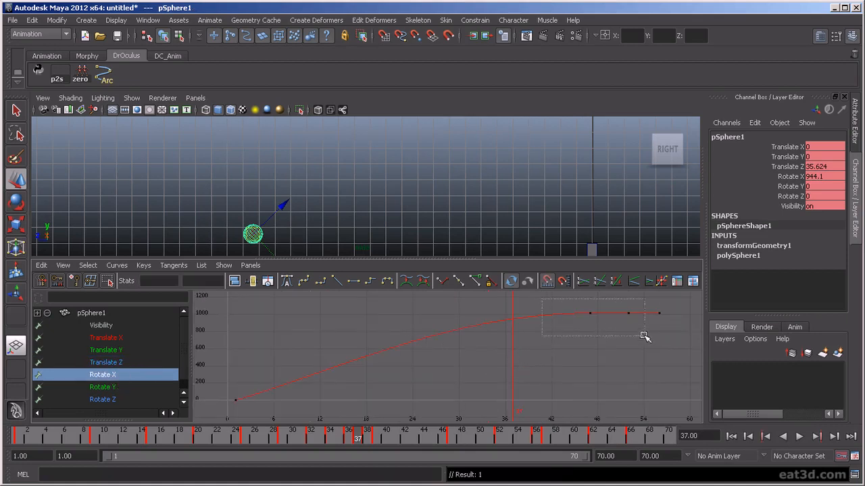
left_click_drag(660, 339, 660, 340)
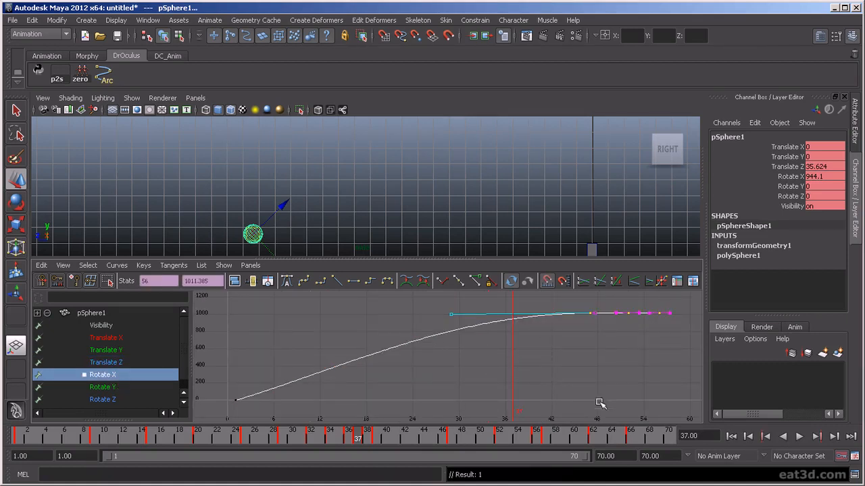
left_click(114, 363)
key("f")
left_click_drag(558, 368, 644, 400)
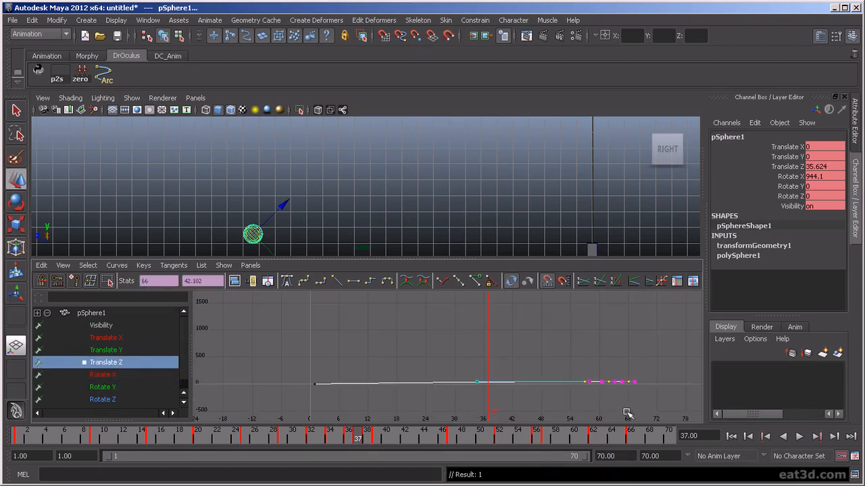
middle_click_drag(571, 373, 585, 384)
key("ctrl+z")
left_click(574, 372)
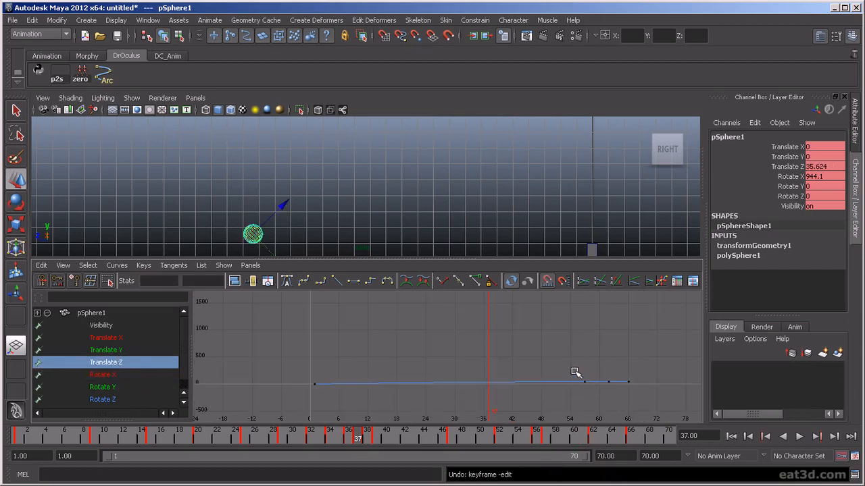
left_click_drag(592, 392, 592, 392)
left_click_drag(493, 387, 571, 400)
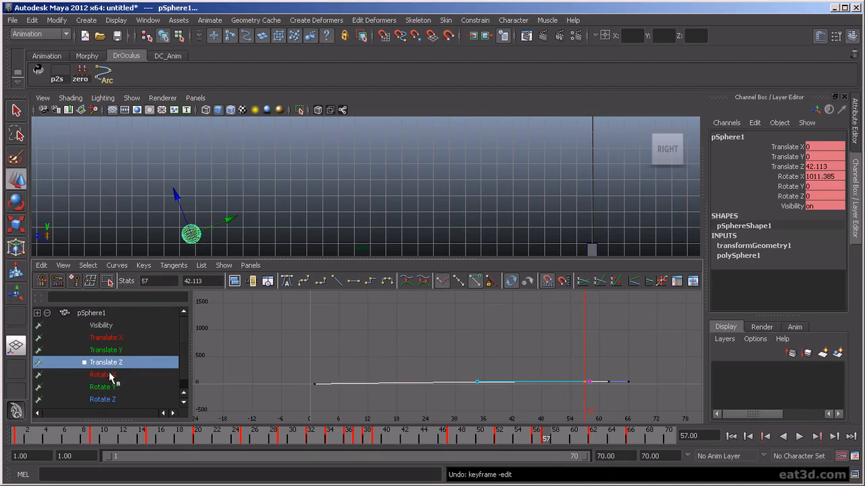
- Slide the Rotate X end keys later to about frame 64 and play back
left_click(111, 376)
left_click_drag(590, 348, 591, 349)
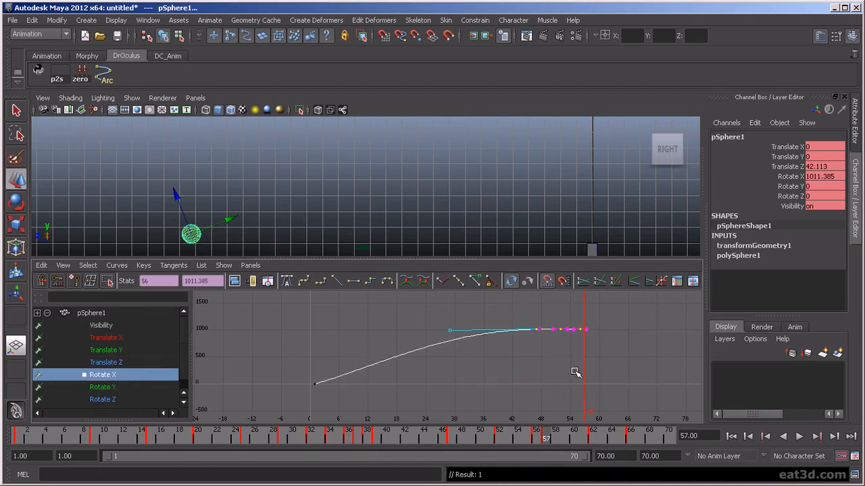
middle_click_drag(547, 351, 589, 356, "shift")
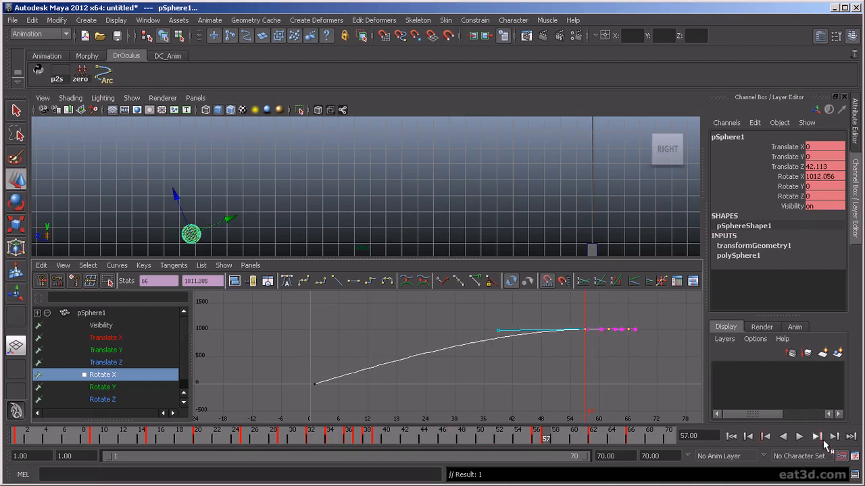
left_click(800, 438)
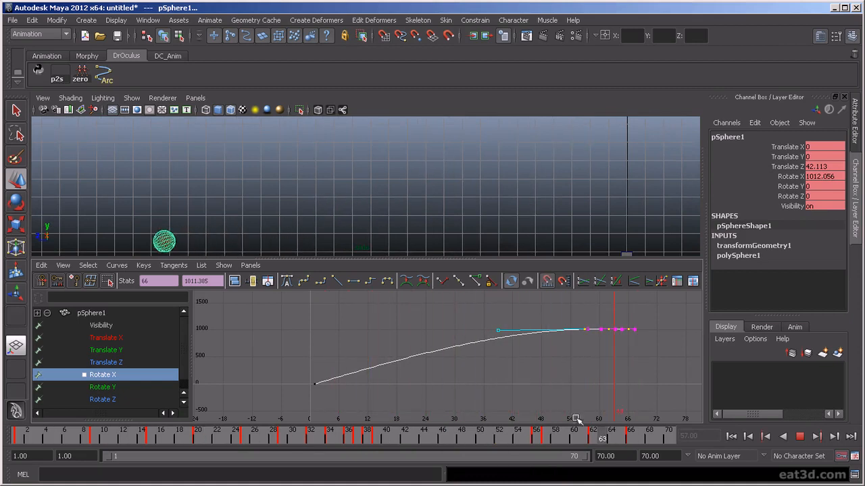
- Raise the Rotate X end keys to about 1240 for more roll and play back
key("Escape")
left_click_drag(466, 441, 427, 441)
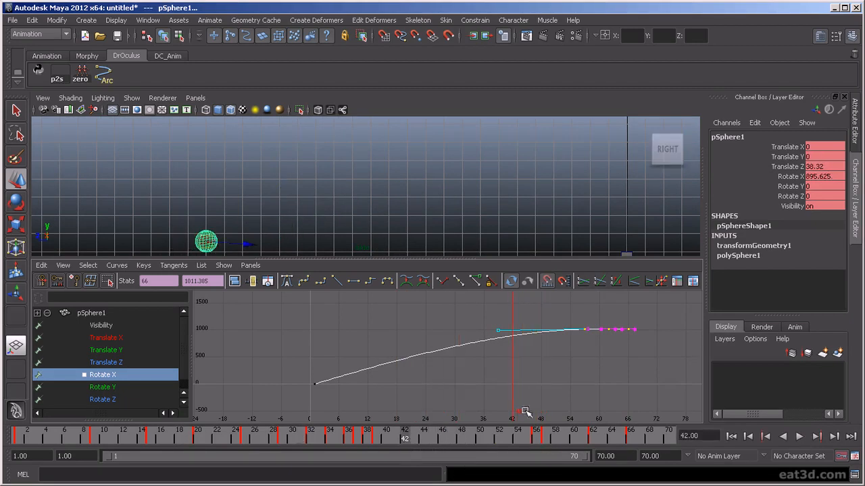
middle_click_drag(617, 356, 616, 349, "shift")
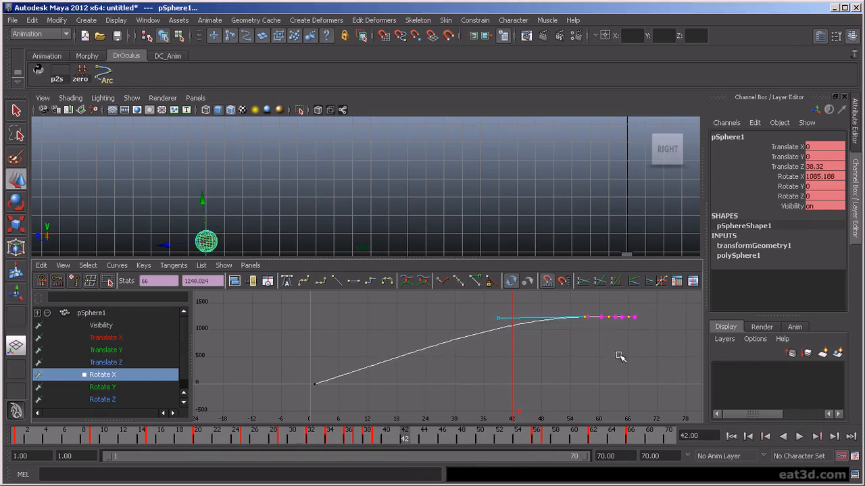
left_click(799, 437)
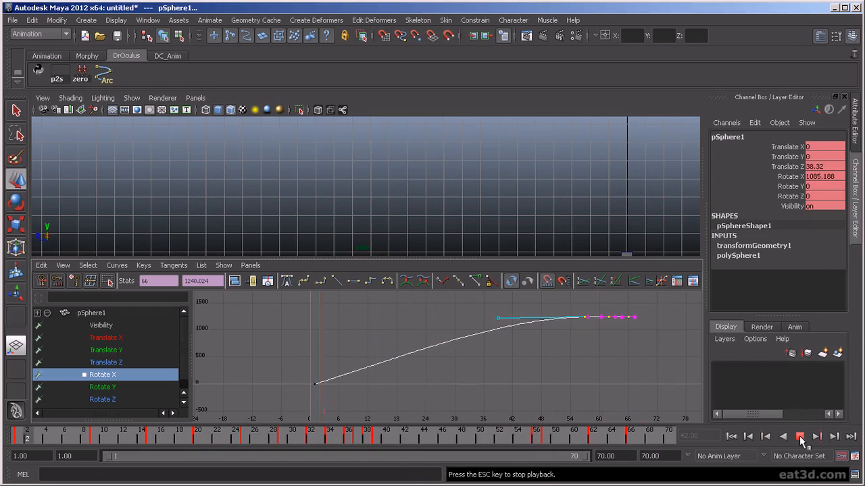
left_click(799, 437)
- Frame the ball in the viewport and start the playback range at frame 32
key("alt+v")
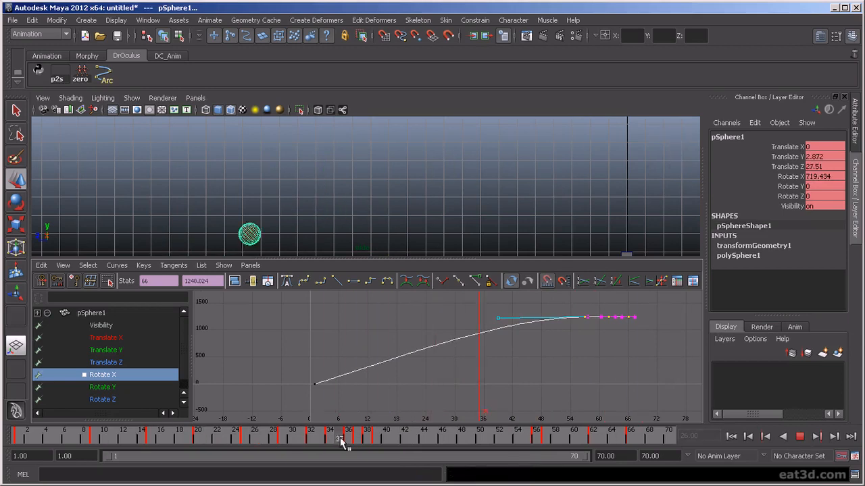
key("alt+v")
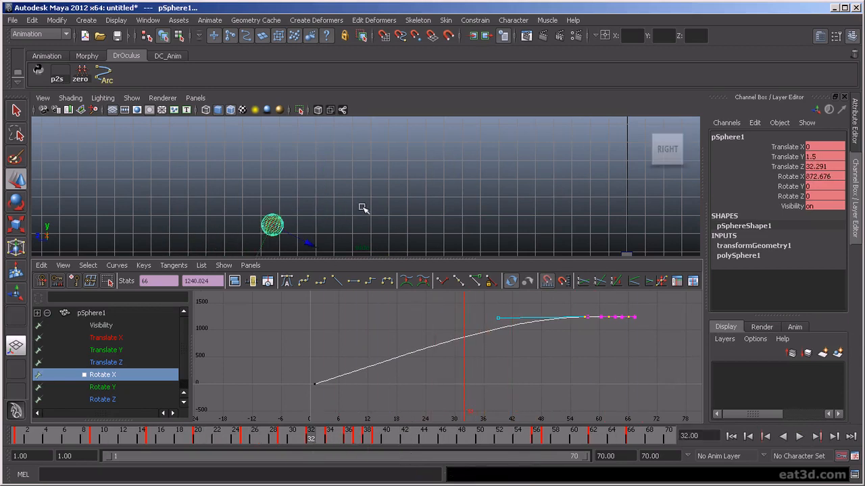
key("f")
scroll(379, 211, "down", 5)
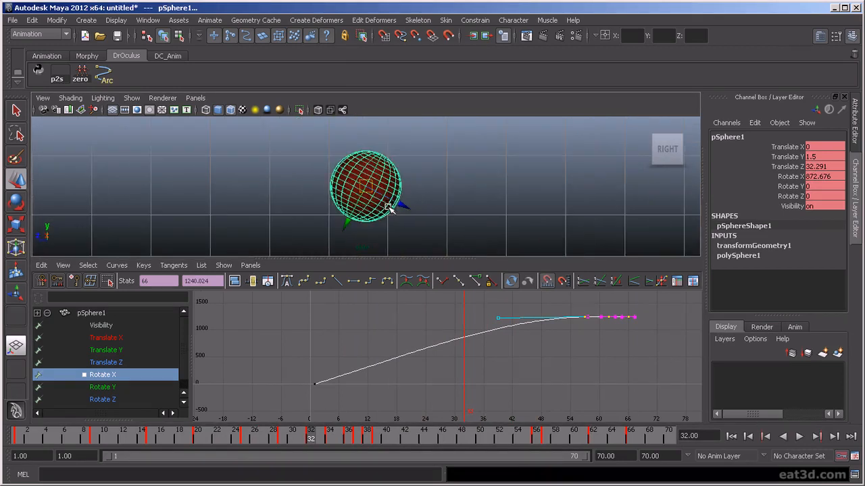
middle_click_drag(416, 229, 667, 251, "alt")
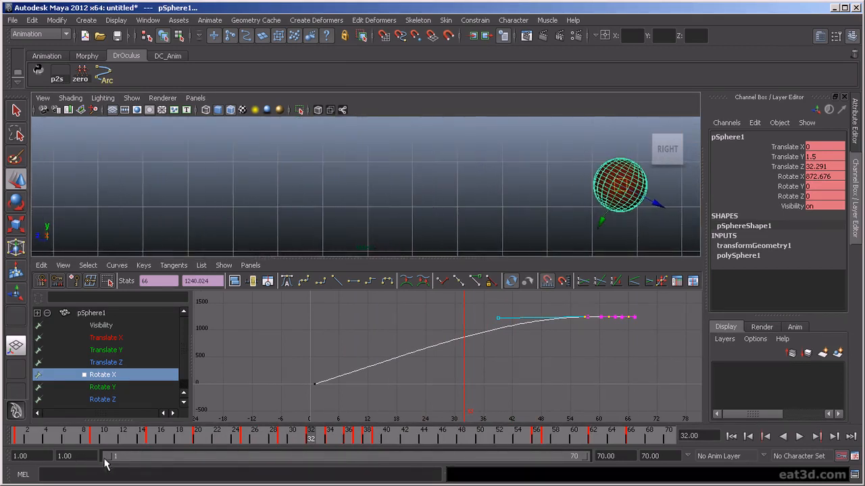
left_click_drag(106, 461, 325, 462)
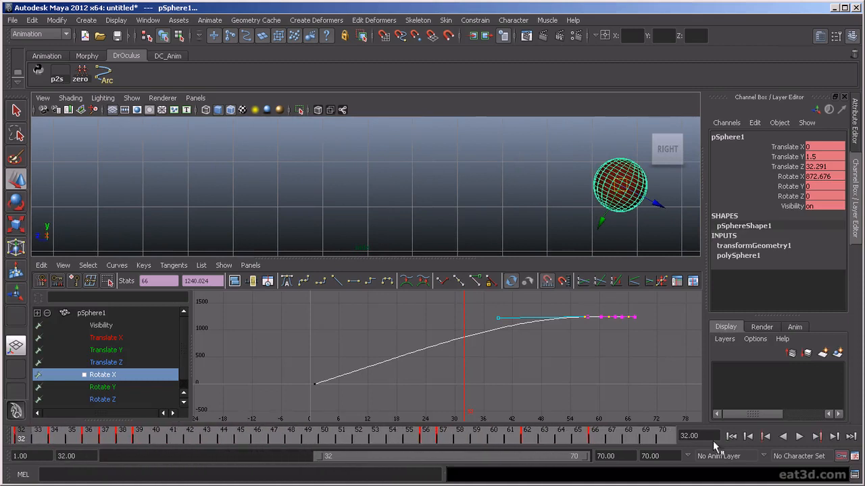
- Play the ending and show all of the sphere's animation curves
left_click(805, 437)
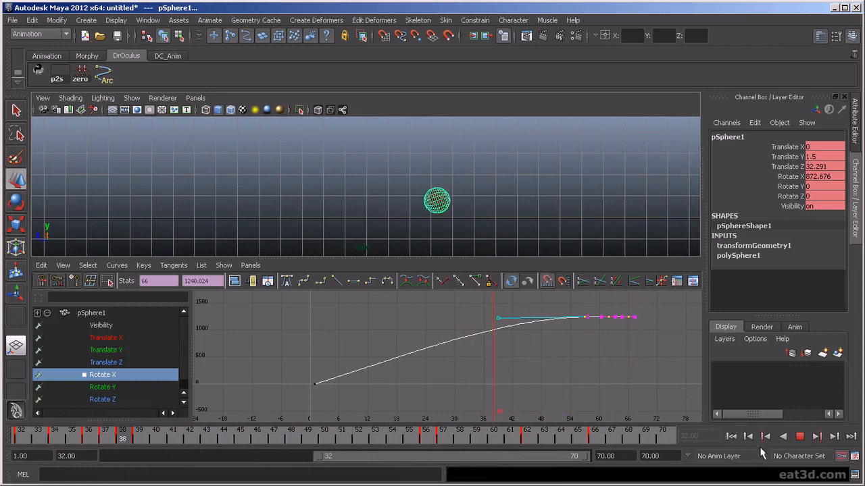
left_click(799, 438)
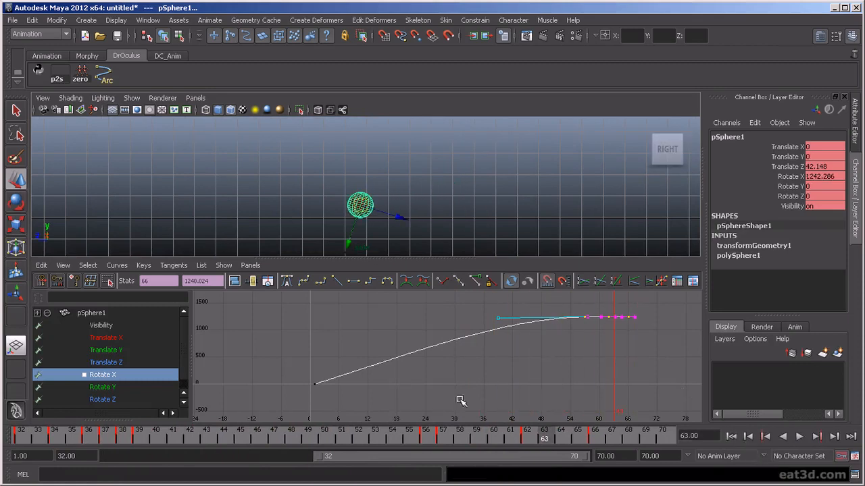
left_click(108, 323)
left_click(95, 312)
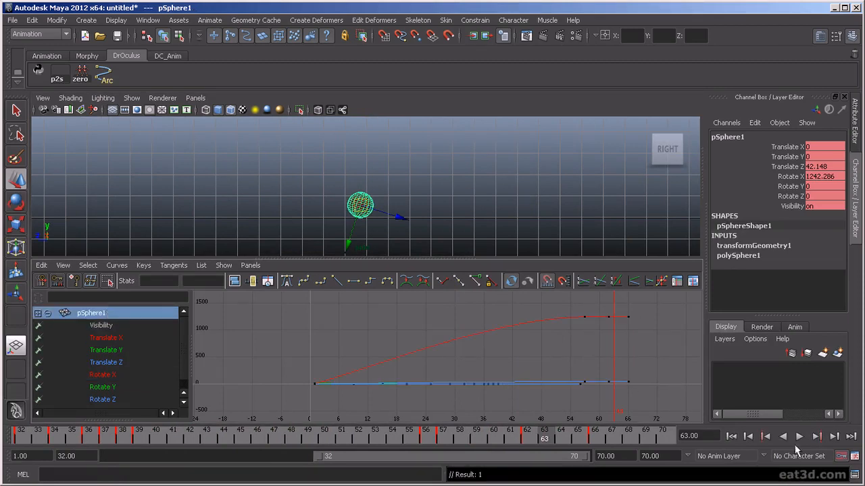
left_click(799, 437)
key("space")
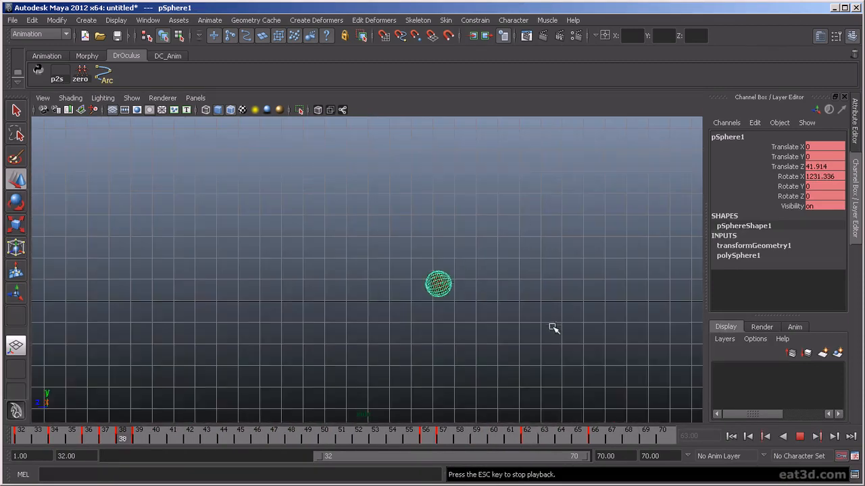
- Restore the full 1–70 playback range and frame the Translate Z curve in the Graph Editor
double_click(492, 457)
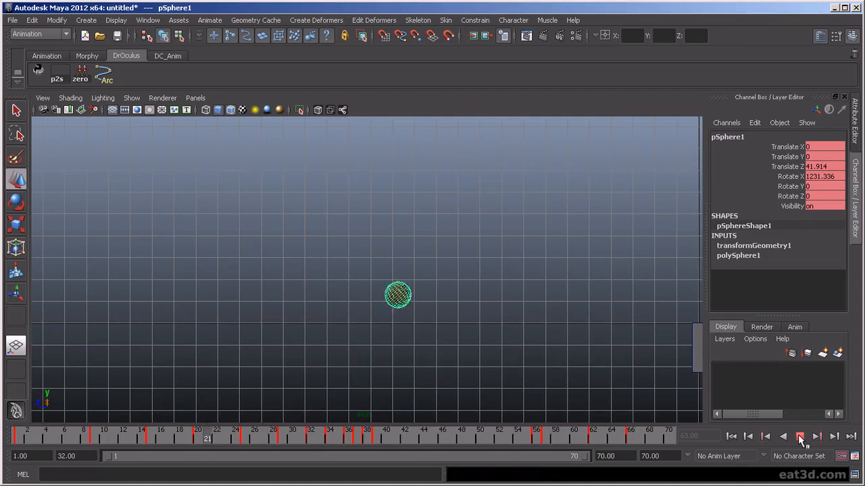
left_click(800, 439)
key("space")
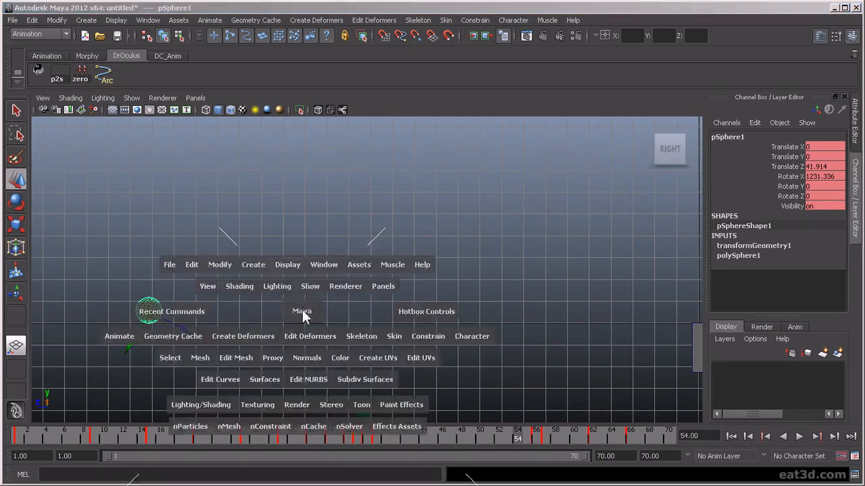
left_click(113, 363)
key("f")
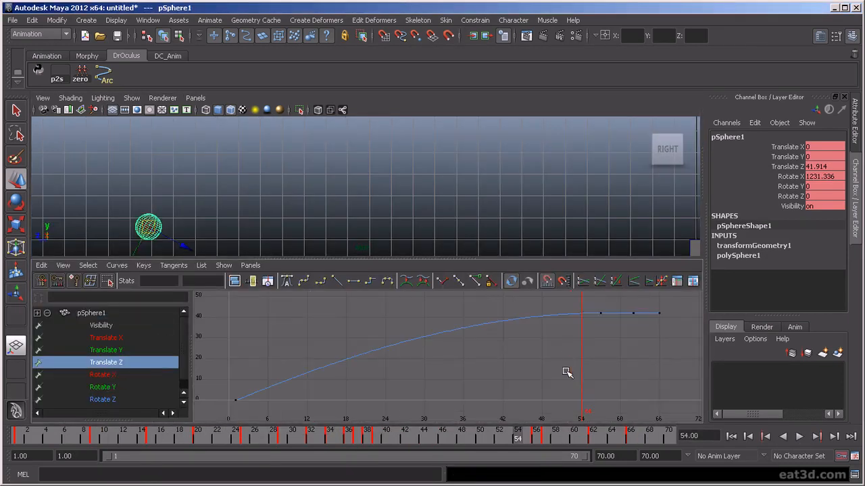
- Key the Translate Z channel at frame 36 with Key Selected
left_click_drag(463, 433, 351, 458)
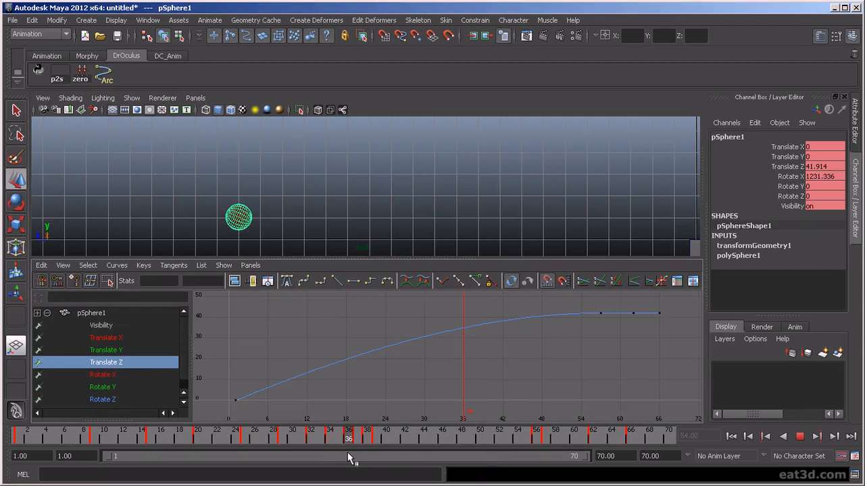
left_click_drag(347, 459, 351, 458)
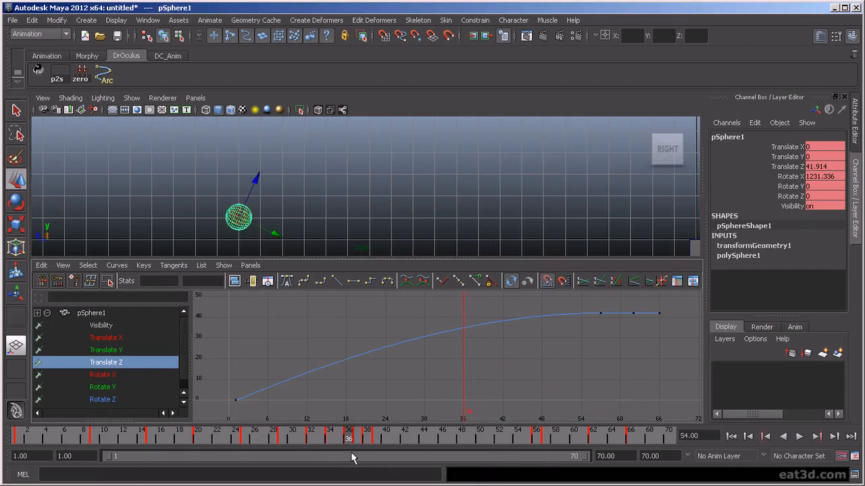
left_click(795, 167)
right_click(795, 168)
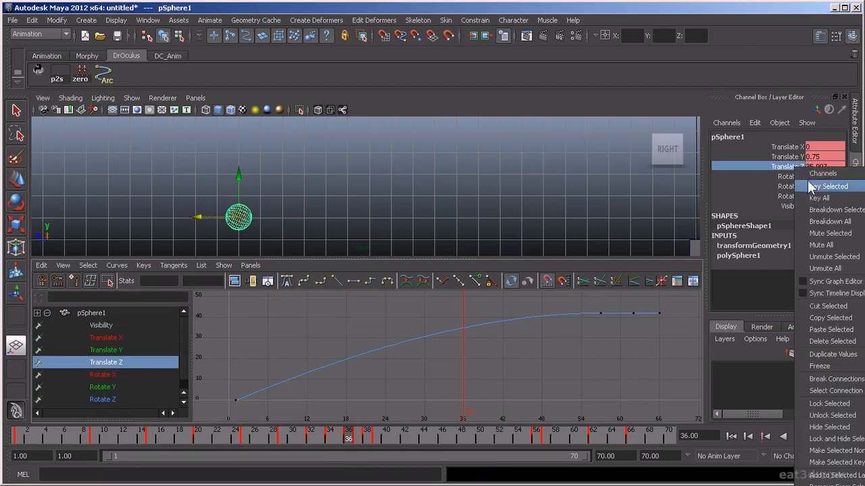
left_click(814, 187)
- Lower the Translate Z end keys from frame 57 onward to about 39.7
left_click_drag(449, 318, 512, 353)
left_click(504, 317)
left_click_drag(603, 308, 601, 331)
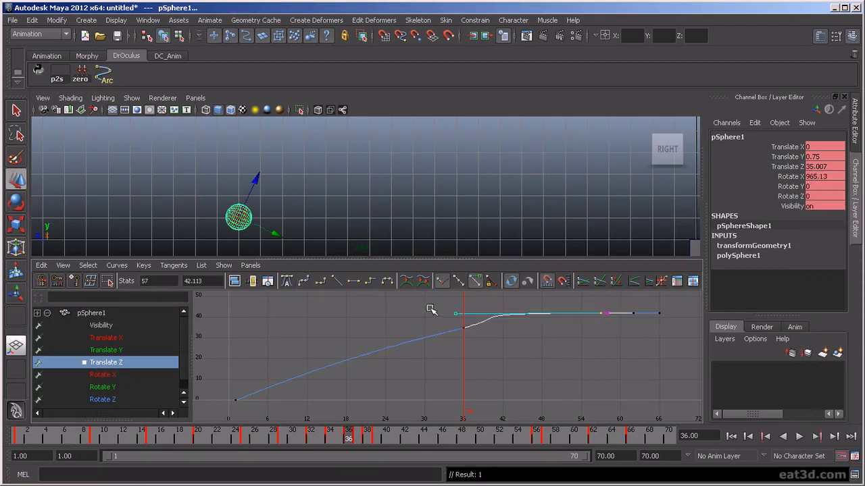
left_click_drag(430, 310, 473, 335)
left_click(600, 313)
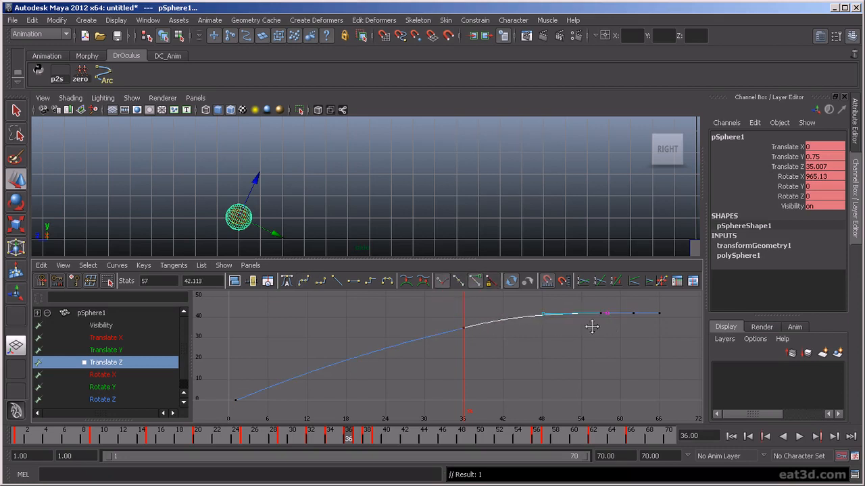
left_click_drag(660, 327, 652, 336)
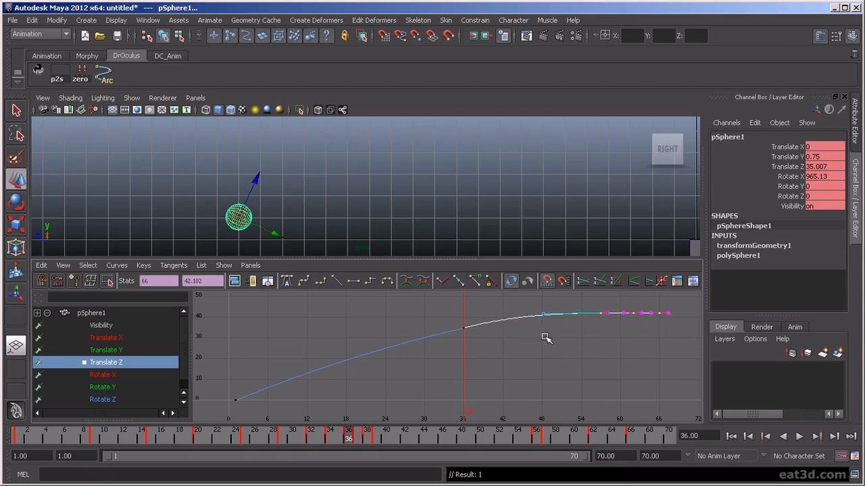
middle_click_drag(629, 334, 629, 337, "shift")
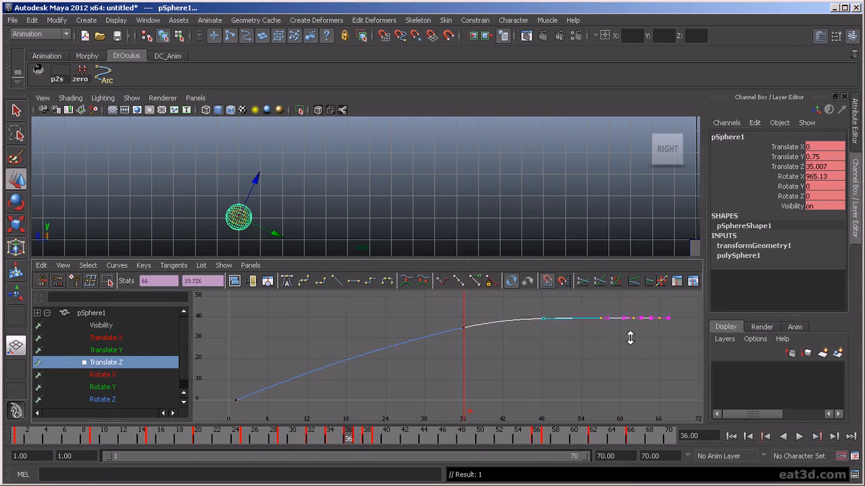
- Smooth the frame-36 tangent and play back to check the roll
left_click(635, 351)
left_click_drag(453, 330, 535, 329)
left_click(549, 351)
left_click(799, 437)
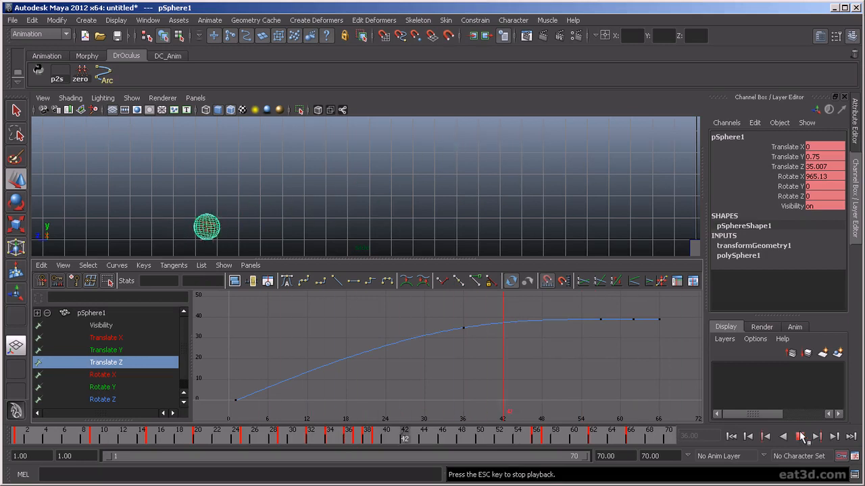
left_click(799, 437)
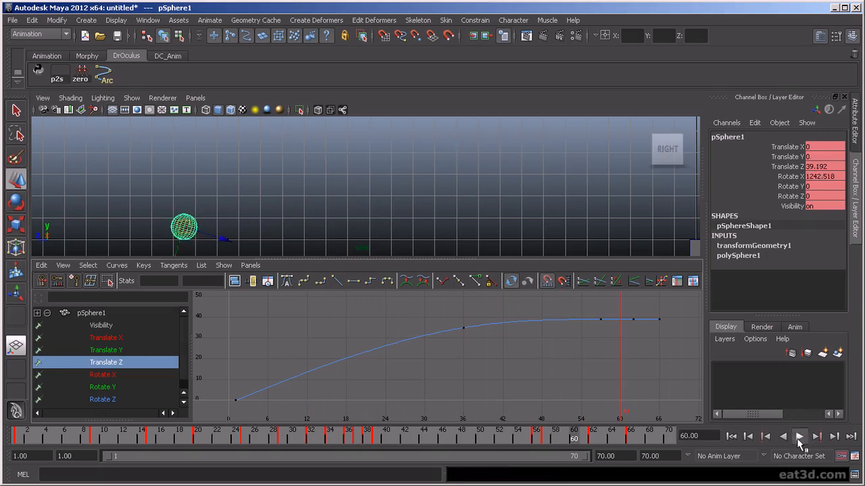
left_click(799, 437)
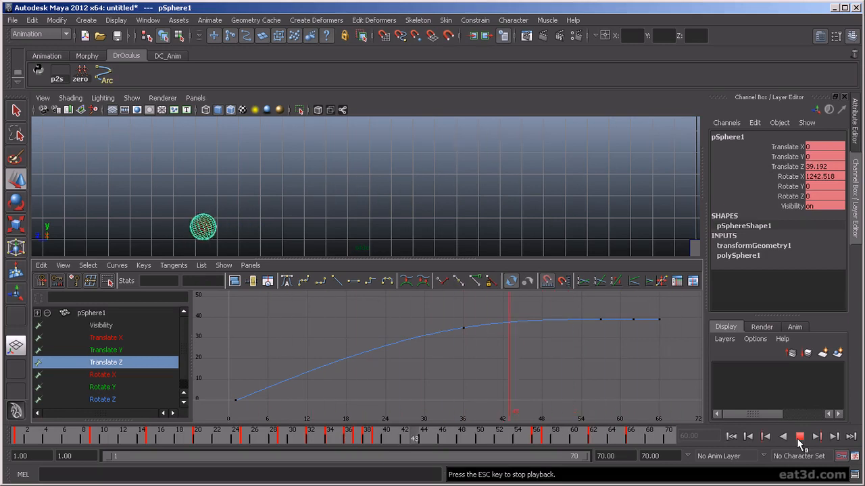
left_click(799, 437)
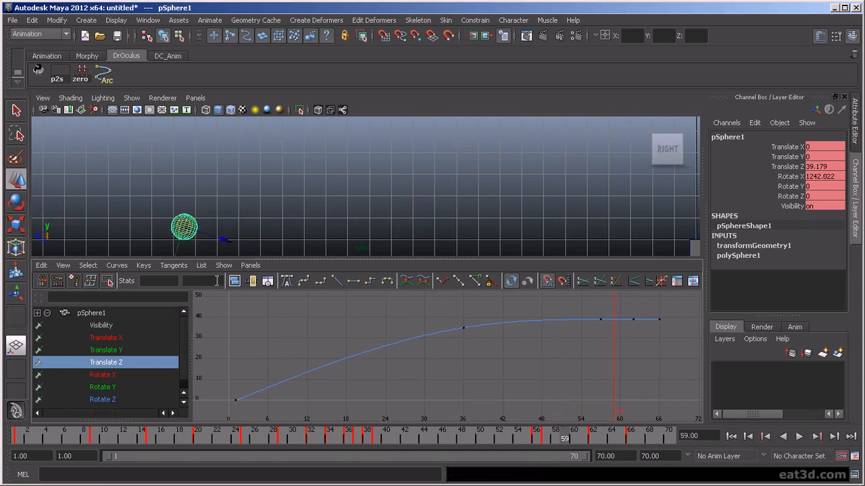
key("f")
left_click_drag(571, 440, 425, 444)
- Drag the final Rotate X keys lower and scrub around frames 40–47 to check the spin
left_click(135, 376)
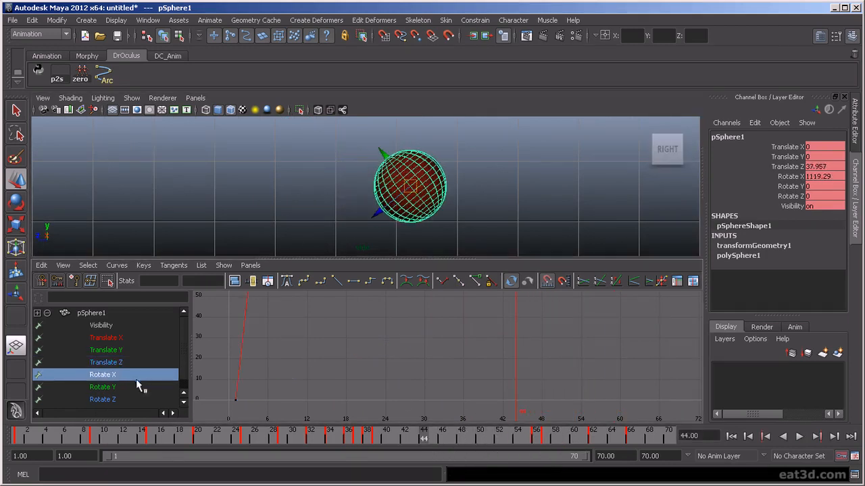
left_click_drag(674, 336, 643, 348)
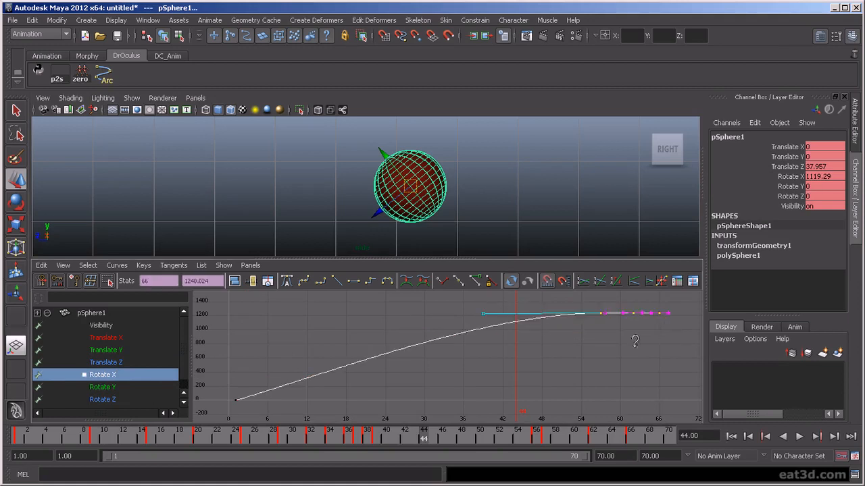
middle_click_drag(643, 349, 636, 356)
mouse_move(467, 437)
left_mouse_down()
mouse_move(371, 442)
mouse_move(500, 455)
mouse_move(351, 469)
mouse_move(583, 483)
mouse_move(451, 484)
left_mouse_up()
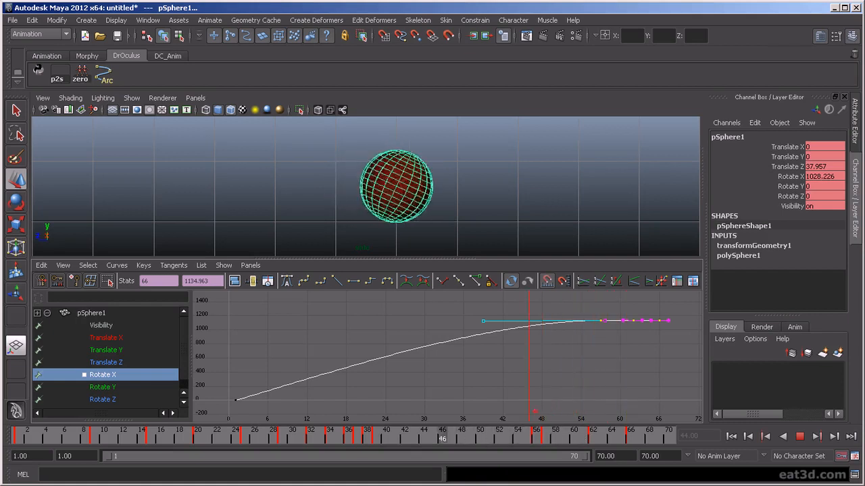
mouse_move(423, 436)
left_mouse_down()
mouse_move(368, 435)
mouse_move(518, 435)
mouse_move(451, 436)
left_mouse_up()
- Frame the Translate X and Translate Z curves, then return to frame 36
left_click(135, 338)
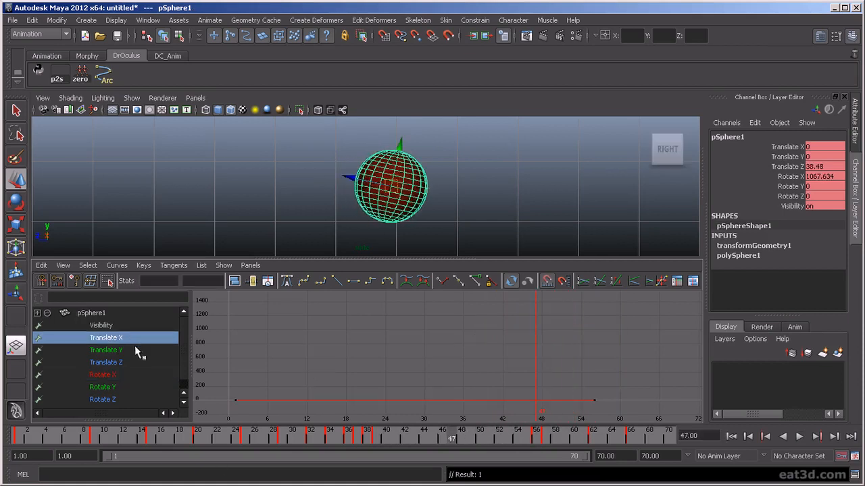
key("f")
left_click(161, 362)
key("f")
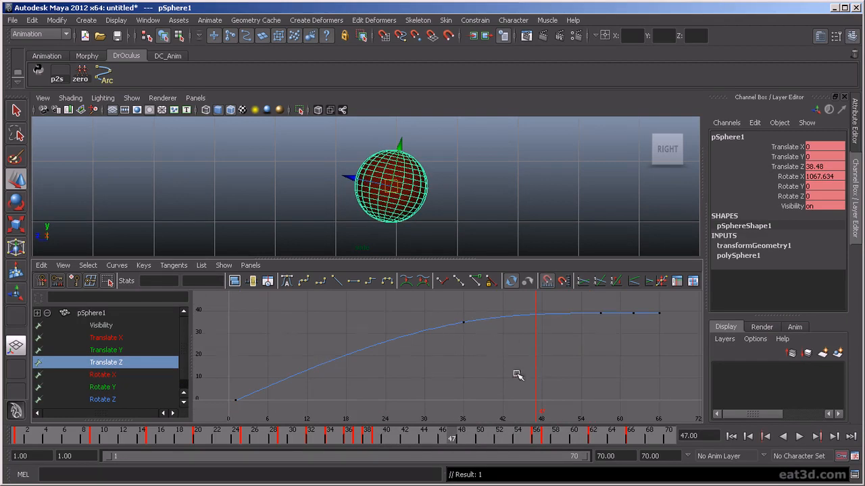
mouse_move(464, 437)
left_mouse_down()
mouse_move(359, 442)
mouse_move(382, 442)
mouse_move(348, 454)
left_mouse_up()
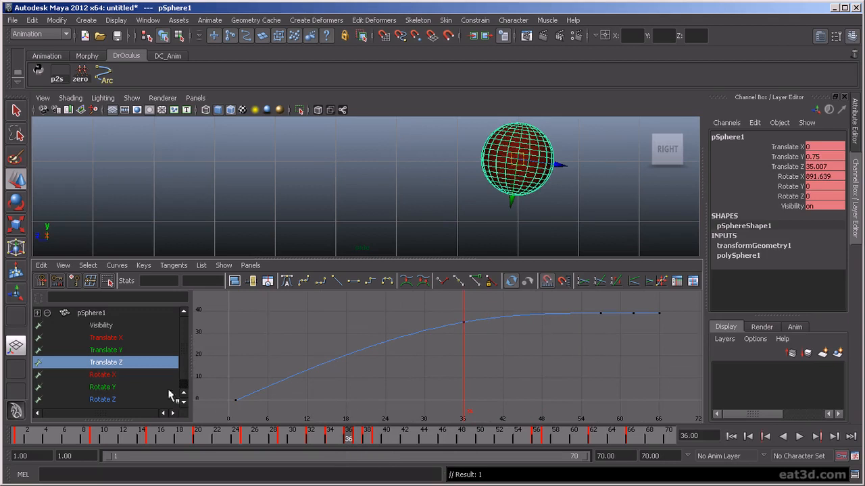
- Set a Rotate X key at frame 36 with Key Selected
left_click(128, 375)
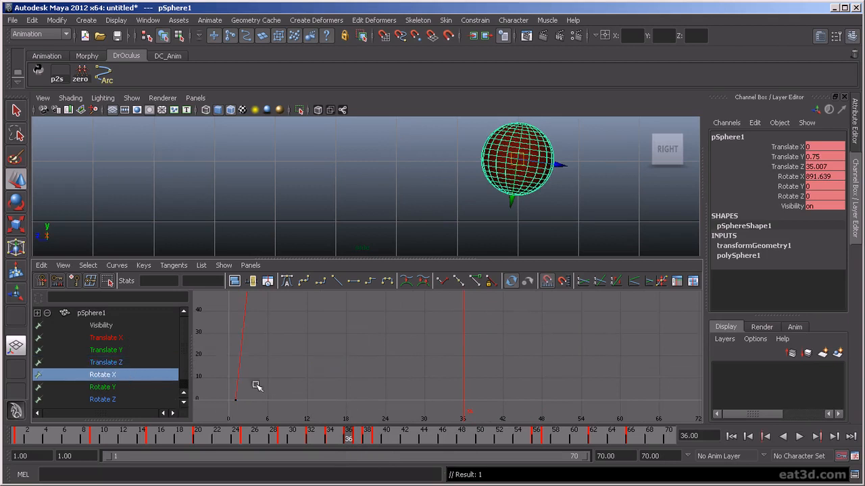
key("f")
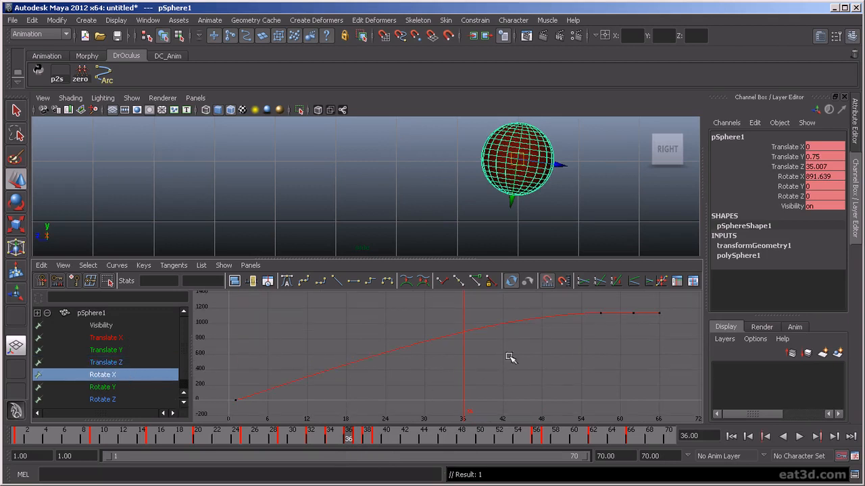
left_click(787, 177)
right_click(791, 188)
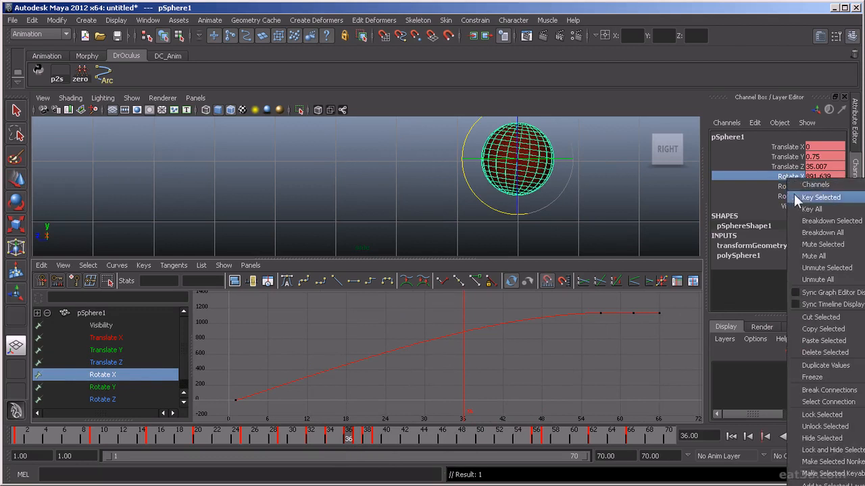
left_click(814, 196)
- Try reshaping the frame-36 Rotate X tangent, undo it, and scrub to check the rotation
left_click_drag(471, 343, 471, 344)
key("w")
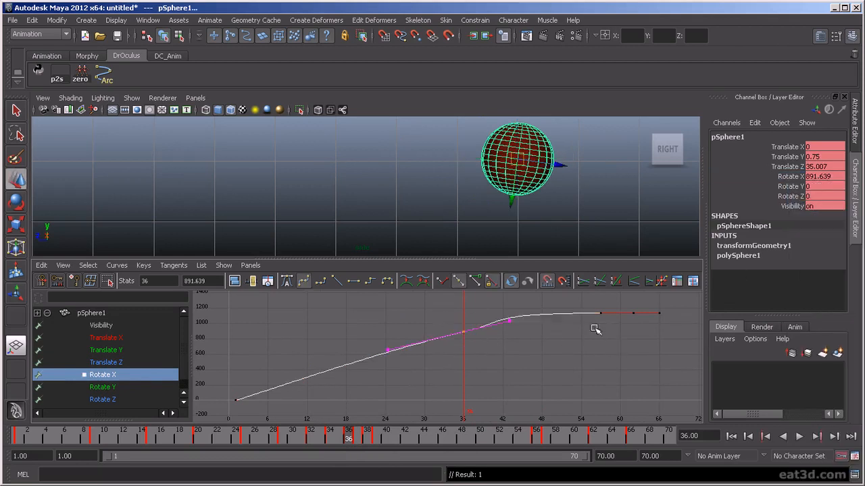
left_click_drag(672, 331, 672, 332)
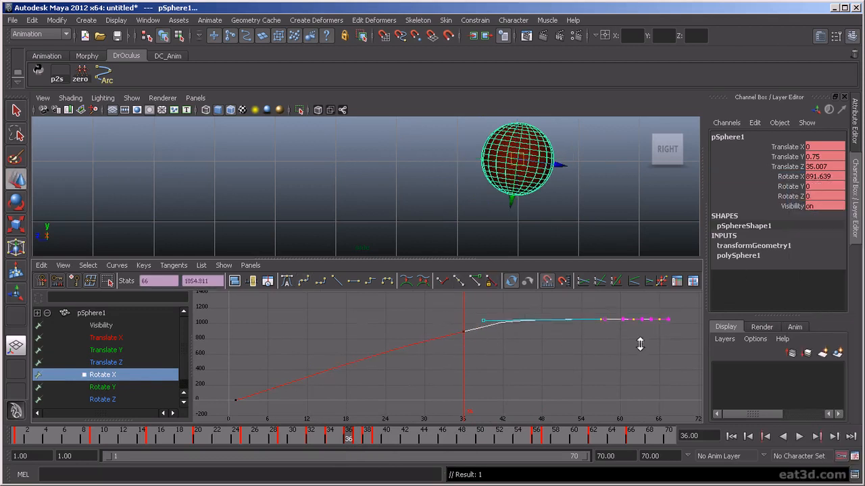
left_click(502, 355)
left_click_drag(489, 345, 490, 346)
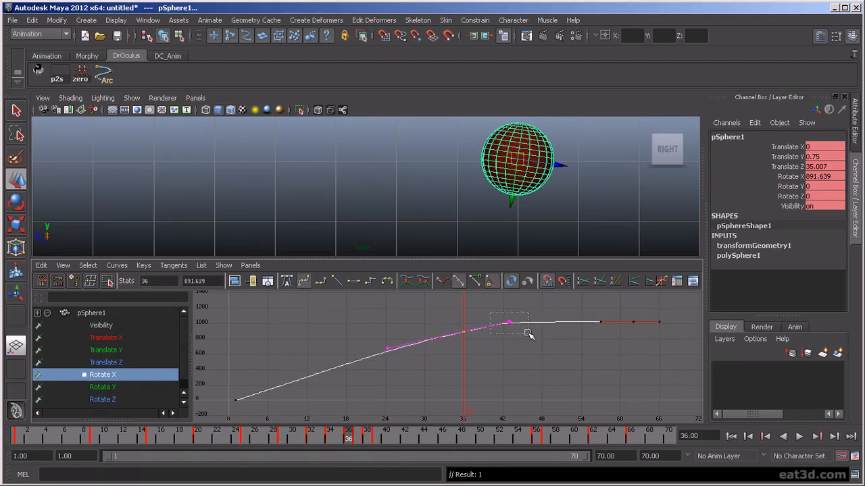
left_click_drag(577, 314, 603, 332)
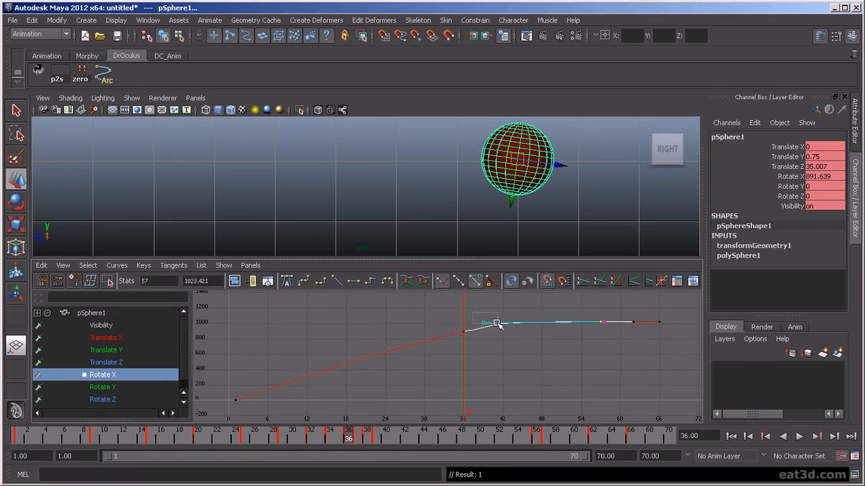
mouse_move(498, 330)
middle_mouse_down()
mouse_move(482, 315)
mouse_move(488, 325)
middle_mouse_up()
key("ctrl+z")
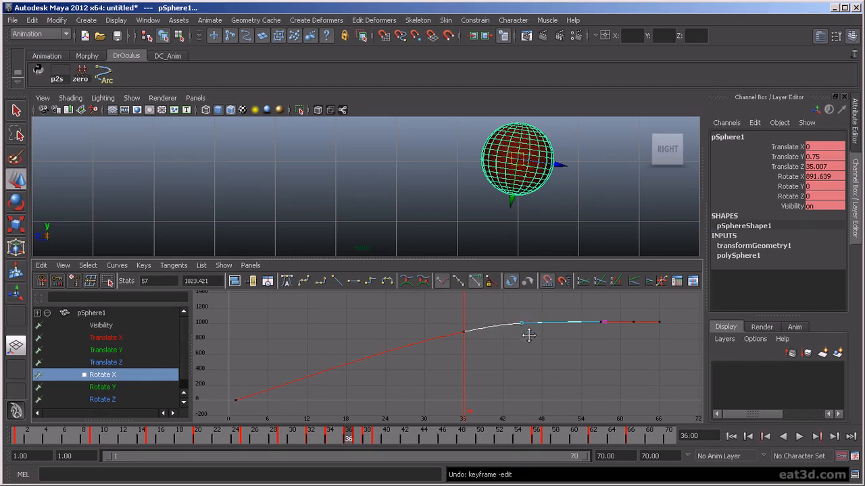
left_click(518, 352)
left_click_drag(459, 316, 494, 343)
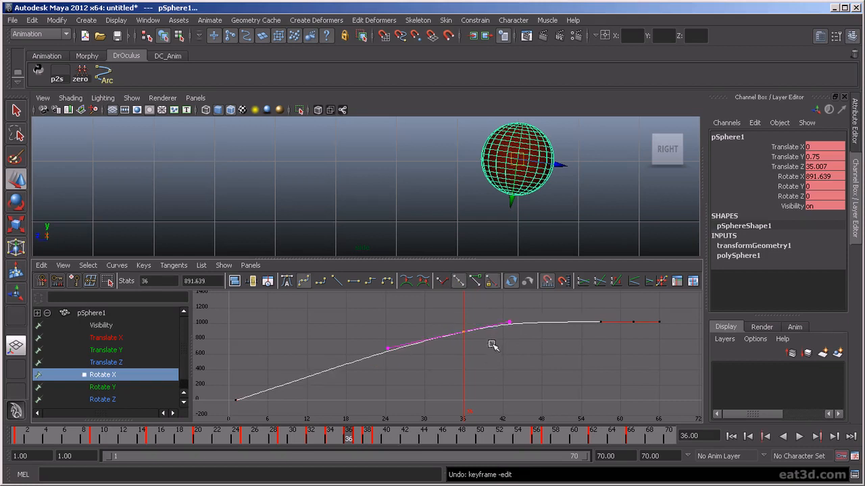
left_click_drag(338, 439, 444, 451)
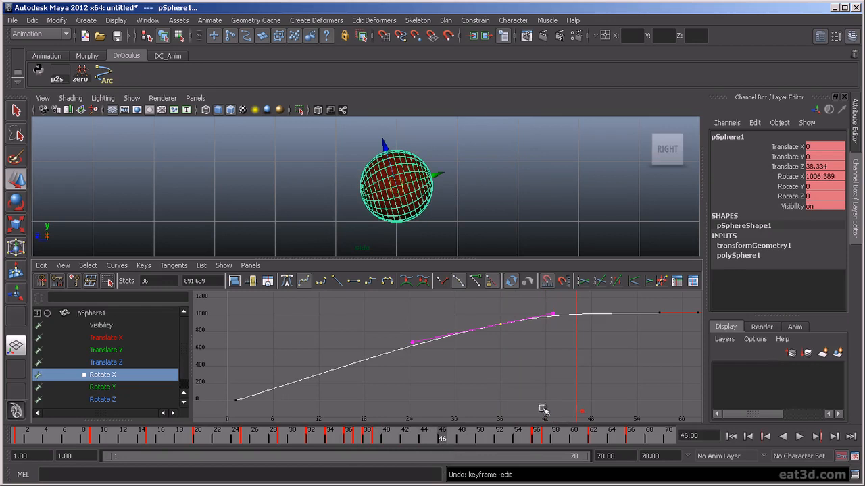
- Raise the end Rotate X keys to about 1068.876 at frame 66
scroll(608, 340, "down", 3)
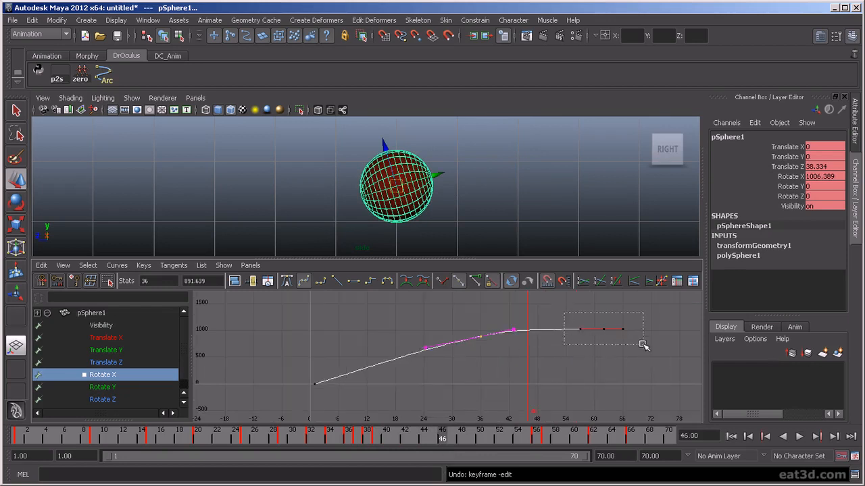
left_click_drag(636, 340, 636, 341)
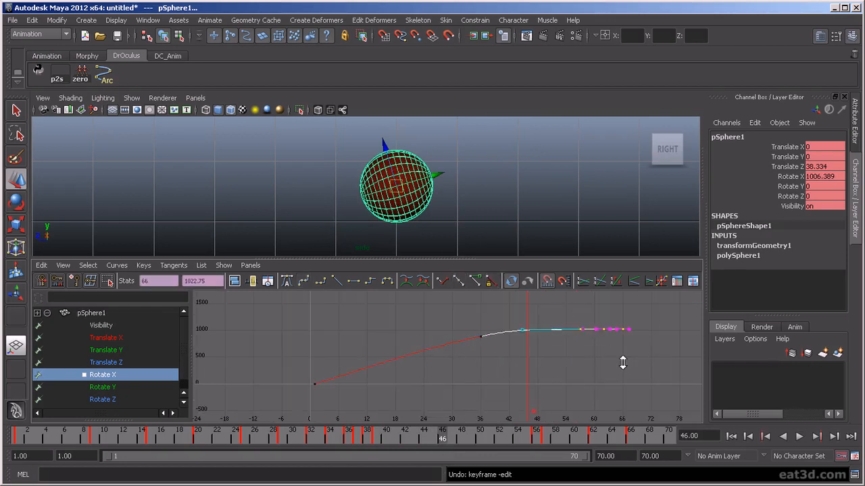
middle_click_drag(622, 363, 622, 360, "shift")
mouse_move(449, 438)
left_mouse_down()
mouse_move(470, 439)
mouse_move(422, 453)
mouse_move(385, 450)
mouse_move(491, 472)
mouse_move(588, 466)
mouse_move(574, 466)
left_mouse_up()
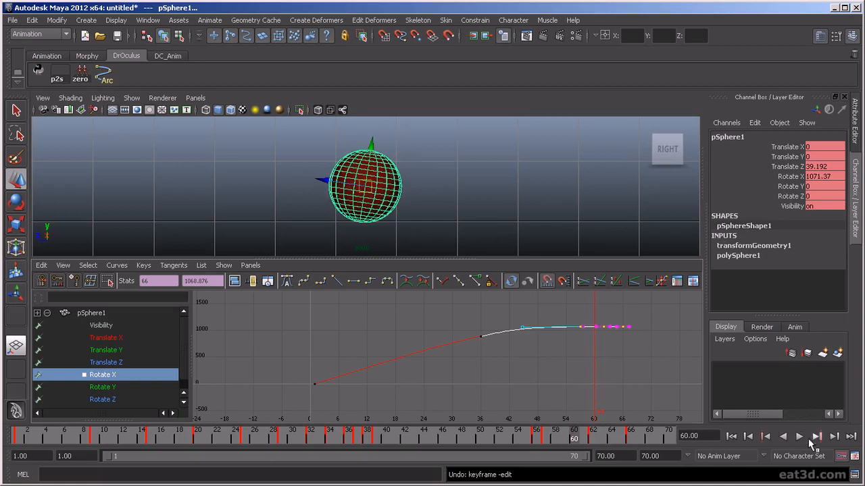
- Play back the roll, then raise the end Rotate X keys to about 1091.939
left_click(799, 437)
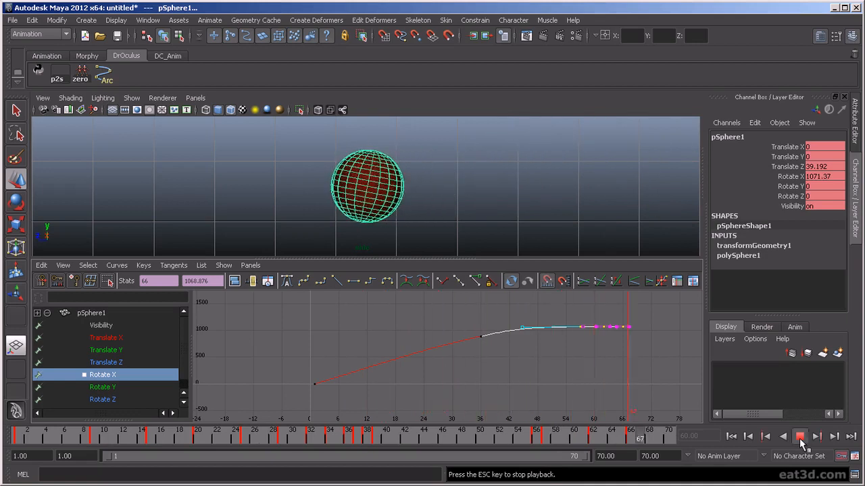
left_click(800, 437)
mouse_move(465, 430)
left_mouse_down()
mouse_move(408, 443)
mouse_move(301, 446)
mouse_move(451, 443)
left_mouse_up()
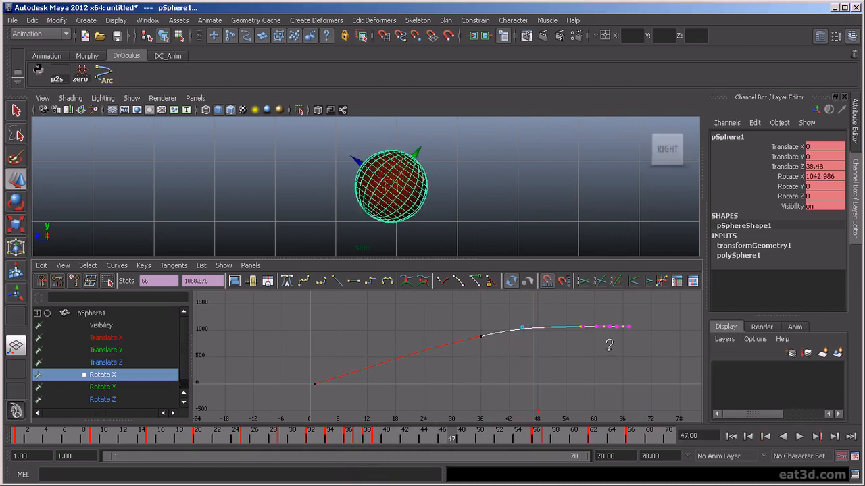
middle_click_drag(609, 345, 609, 348)
left_click_drag(457, 446, 546, 485)
- Select the last Rotate X keys and zoom the graph in on them
left_click(592, 319)
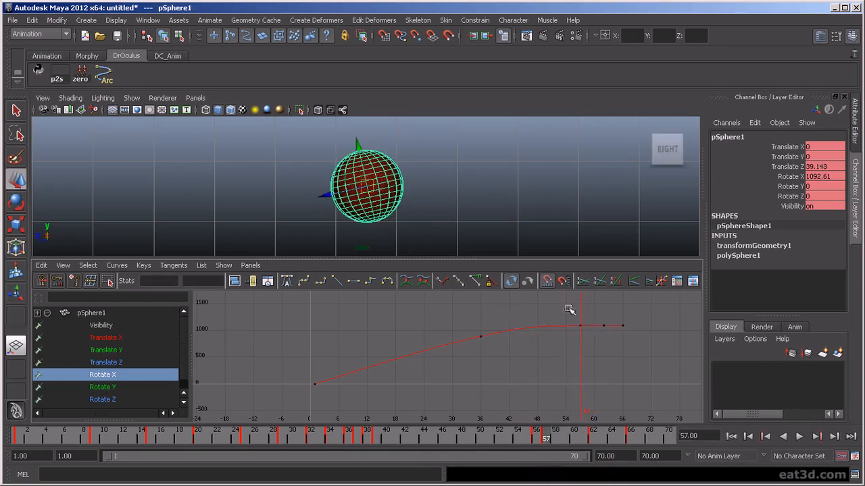
left_click_drag(637, 345, 635, 345)
key("f")
scroll(622, 366, "up", 2)
middle_click_drag(618, 361, 376, 412, "alt")
scroll(427, 381, "up", 2)
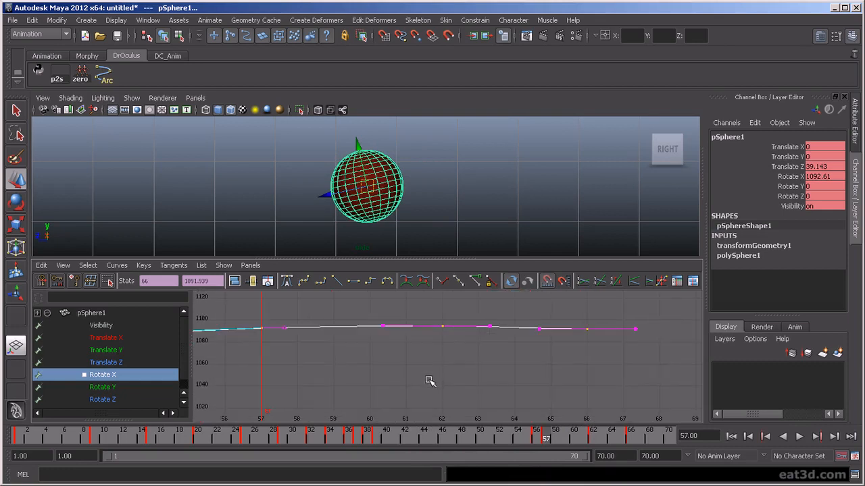
- Play back and scrub frames 38–60 to review the roll settling
key("alt+v")
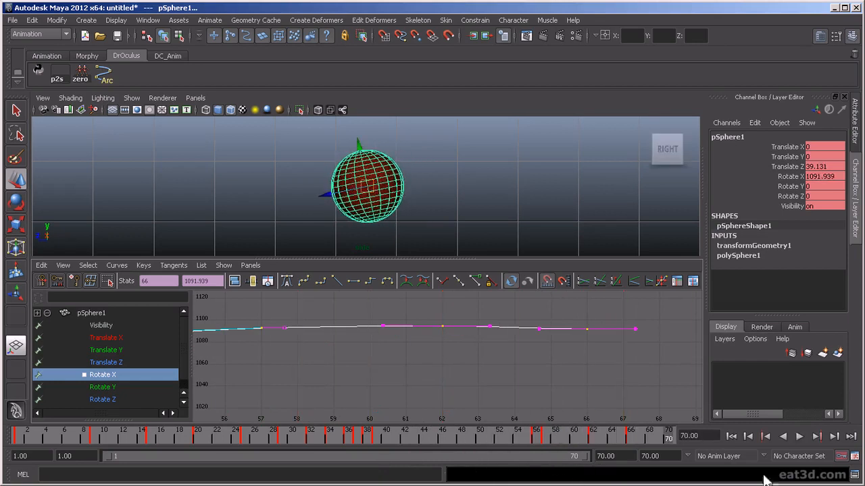
left_click(796, 439)
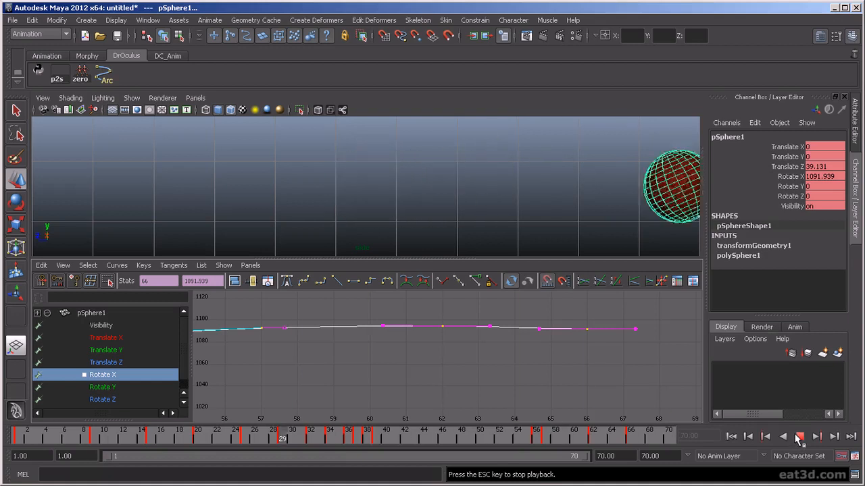
left_click(797, 438)
left_click_drag(508, 447, 285, 470)
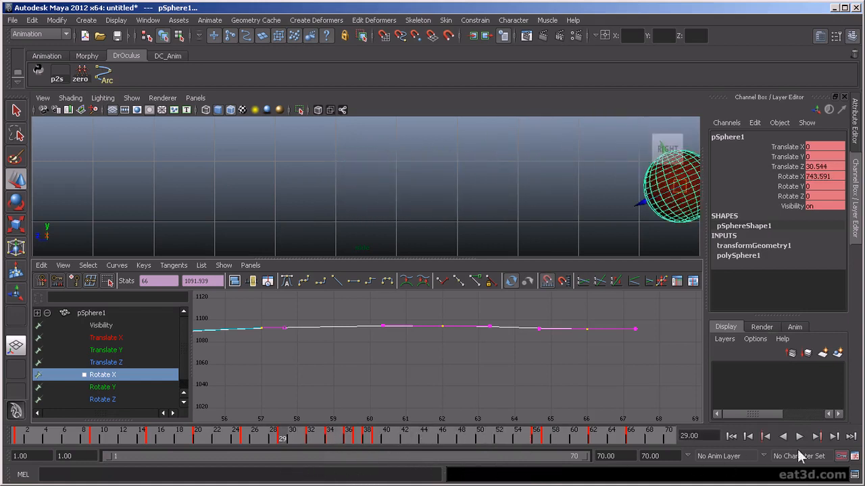
left_click(799, 437)
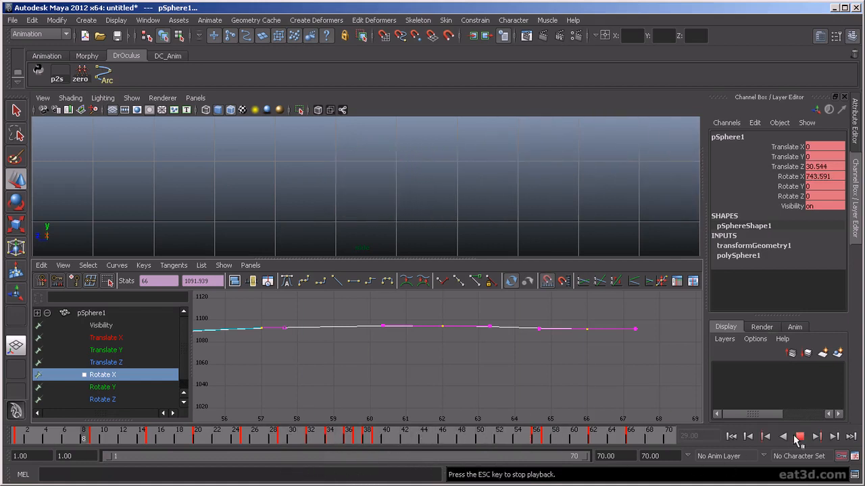
left_click(800, 437)
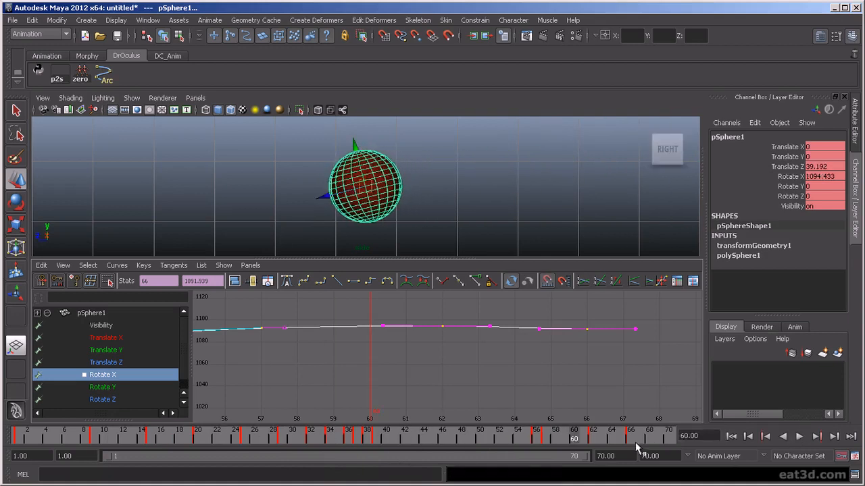
mouse_move(572, 441)
left_mouse_down()
mouse_move(489, 445)
mouse_move(498, 445)
left_mouse_up()
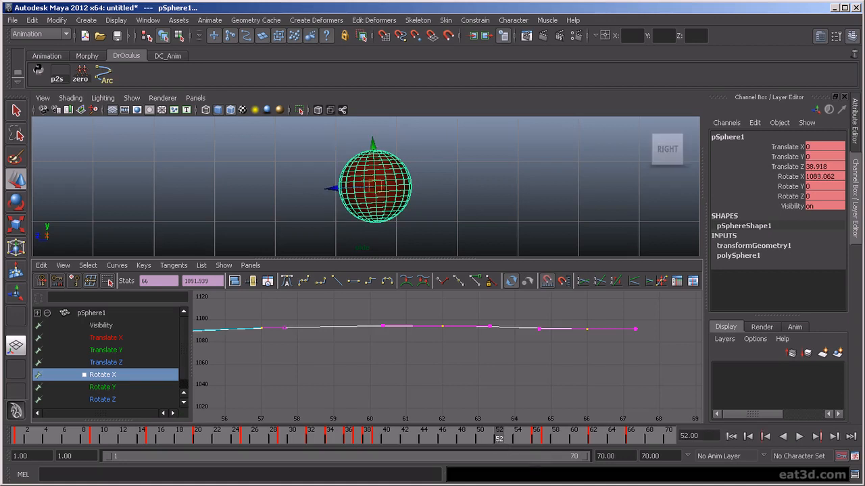
key("alt+v")
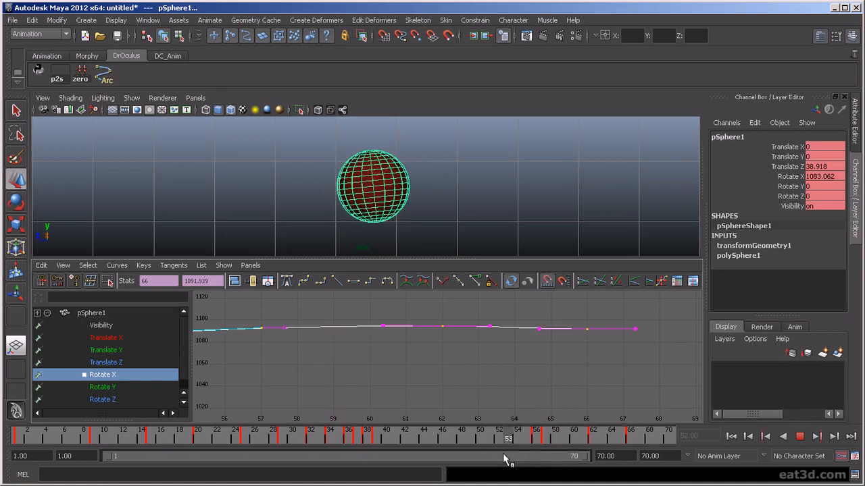
key("alt+v")
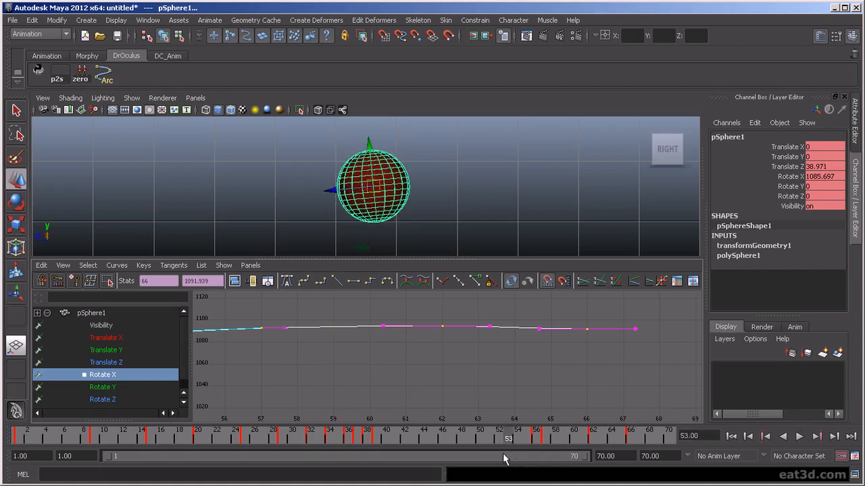
- Raise the Translate Z key near frame 48 slightly and check frames 48–55
left_click(120, 362)
key("f")
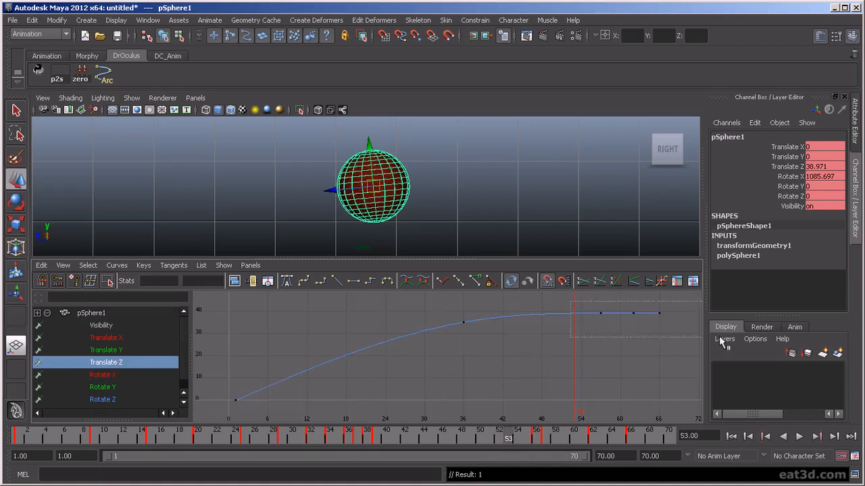
left_click_drag(723, 341, 719, 343)
key("f")
scroll(564, 382, "up", 2)
middle_click_drag(561, 351, 546, 382, "alt")
left_click_drag(381, 350, 381, 350)
middle_click_drag(409, 376, 413, 371)
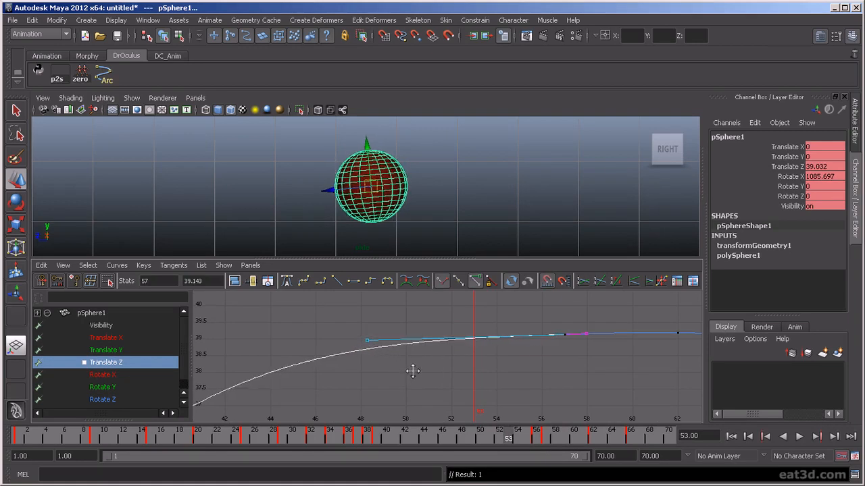
mouse_move(485, 436)
left_mouse_down()
mouse_move(459, 439)
mouse_move(574, 476)
mouse_move(507, 477)
mouse_move(592, 483)
left_mouse_up()
- Flatten the left tangent of the frame-62 Translate Z key and play back
left_click_drag(684, 340, 682, 341)
key("f")
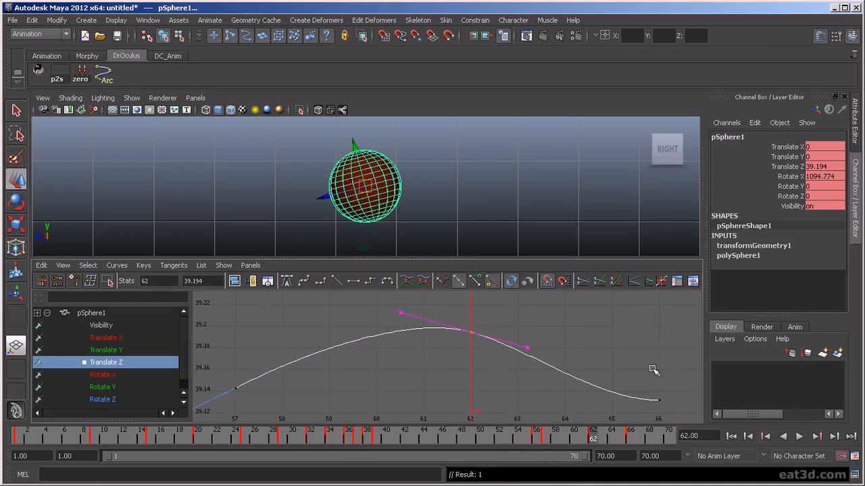
left_click_drag(407, 318, 407, 318)
middle_click_drag(421, 340, 423, 351)
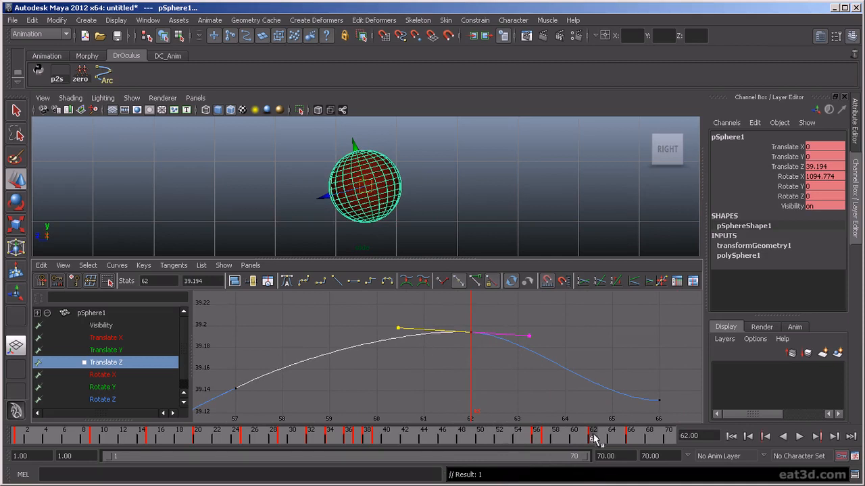
key("alt+v")
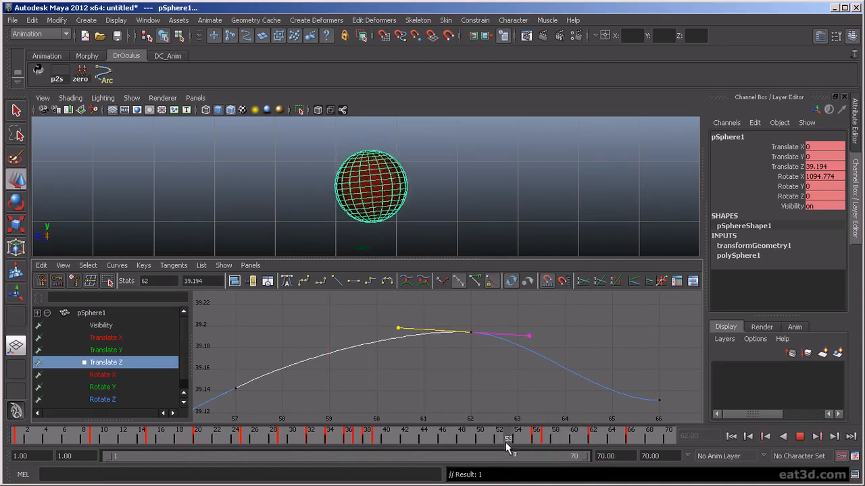
key("alt+v")
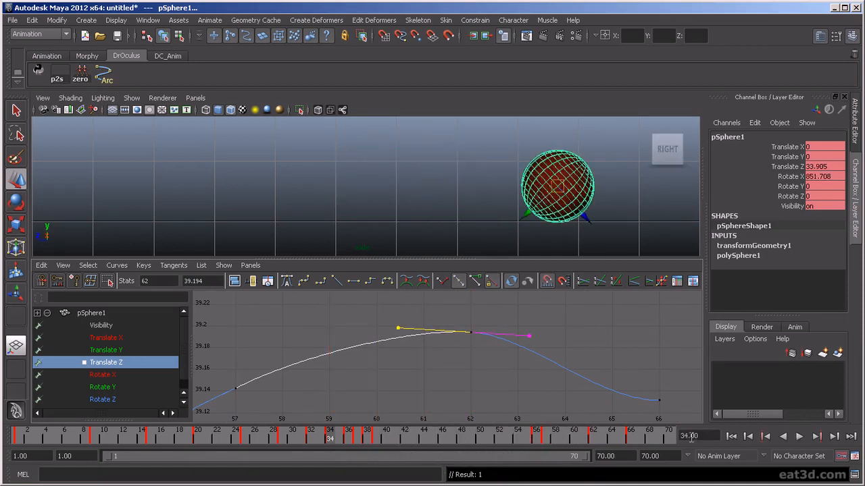
left_click(804, 438)
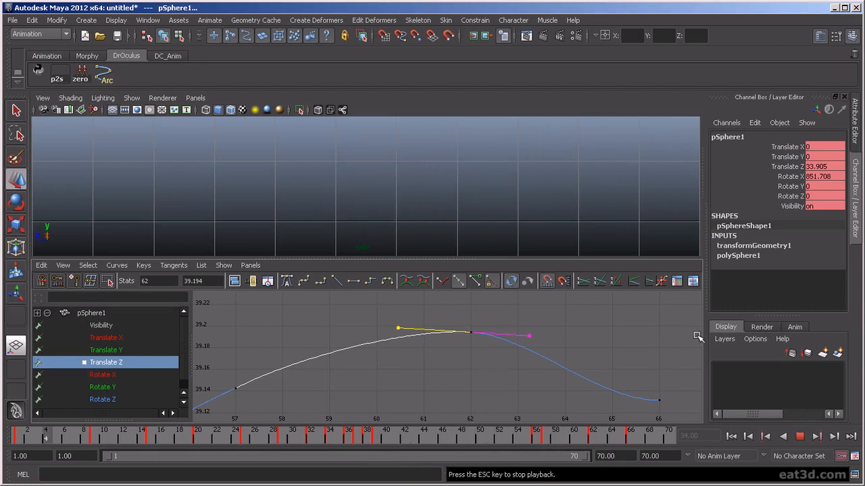
left_click(799, 437)
- Move the last Translate Z key from frame 66 to frame 67 (39.131)
left_click_drag(591, 438, 640, 437)
scroll(574, 399, "down", 2)
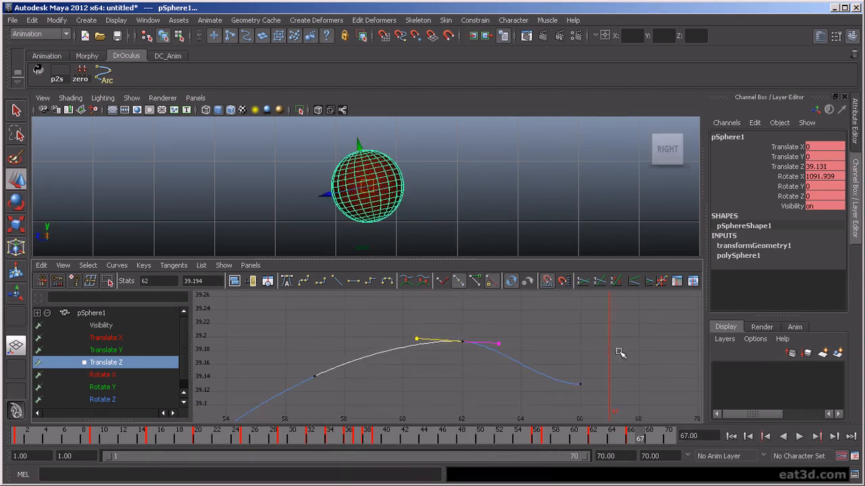
left_click_drag(603, 386, 603, 387)
left_click_drag(583, 436, 481, 446)
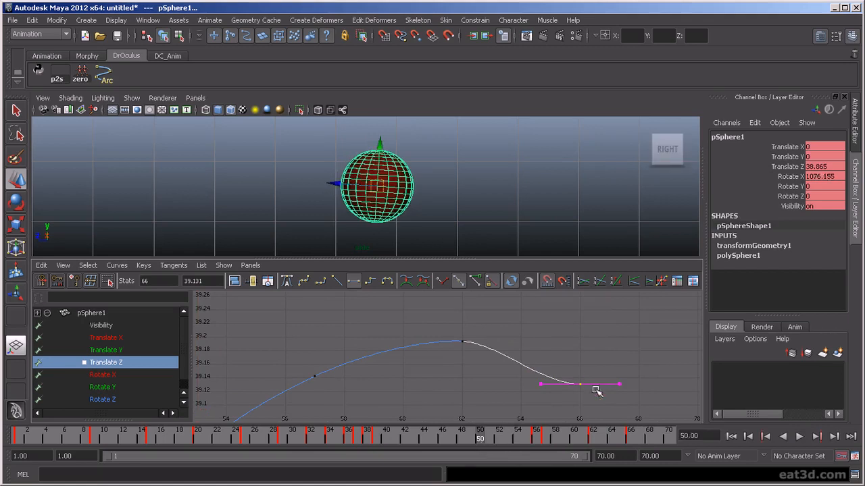
middle_click_drag(600, 399, 609, 400, "shift")
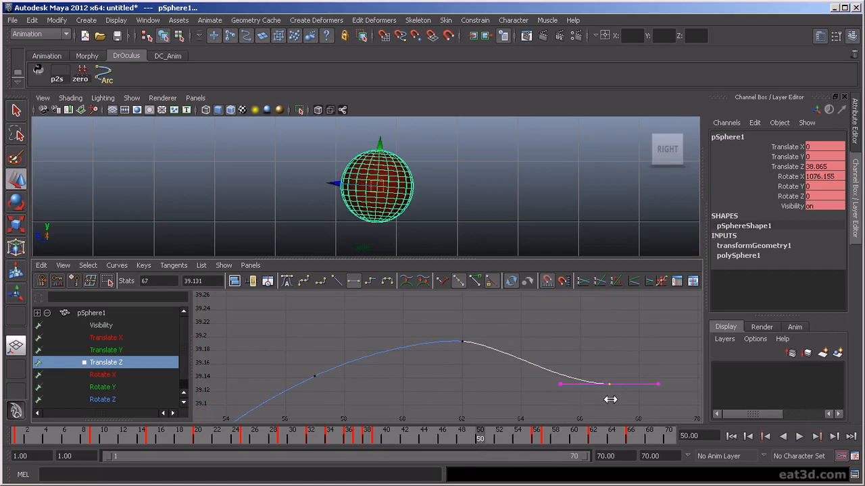
left_click(143, 375)
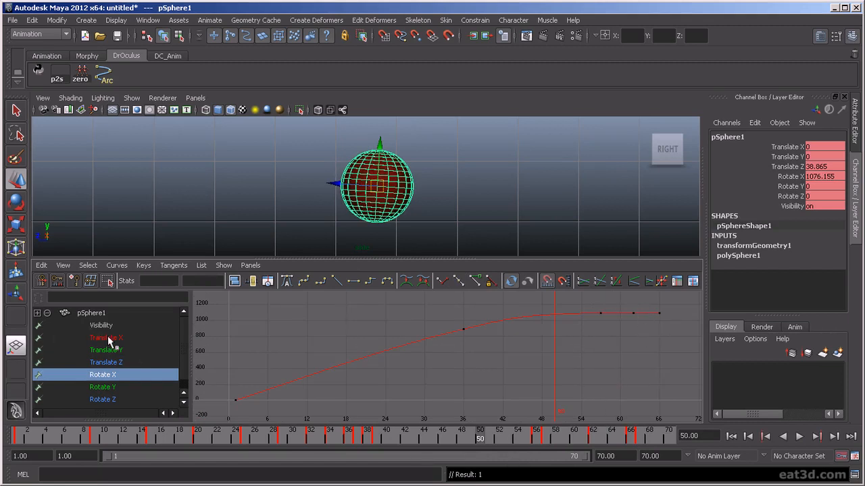
- Select the Translate Z end keys, undo a stray Rotate X edit, and play back
left_click(119, 363)
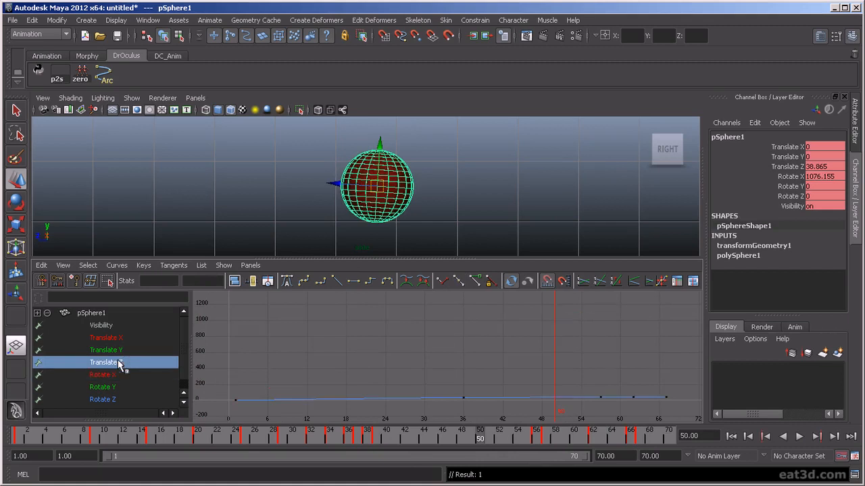
left_click_drag(648, 385, 686, 411)
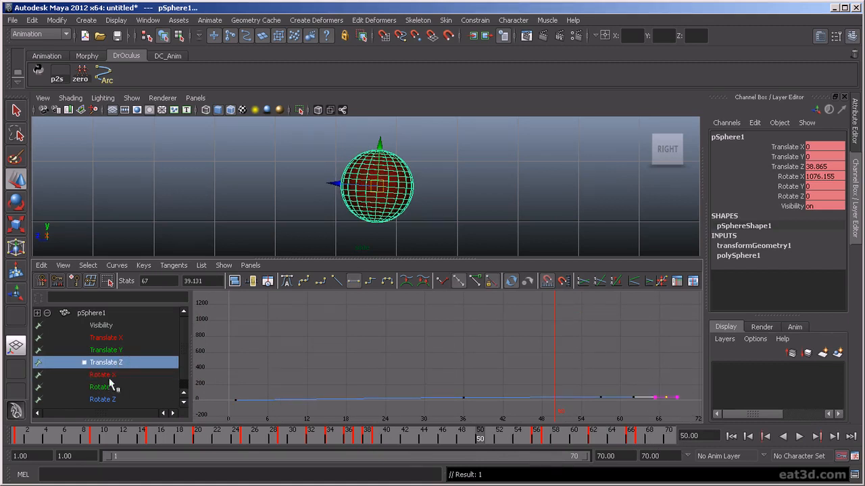
left_click(108, 376)
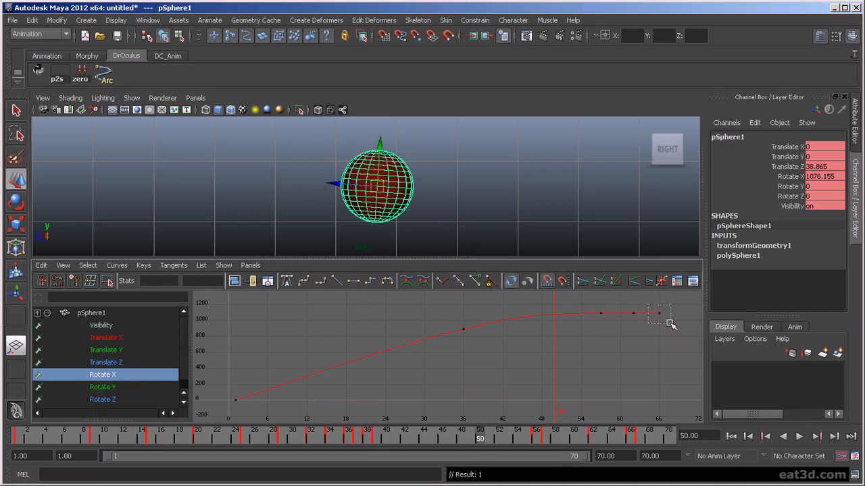
left_click_drag(666, 320, 669, 338)
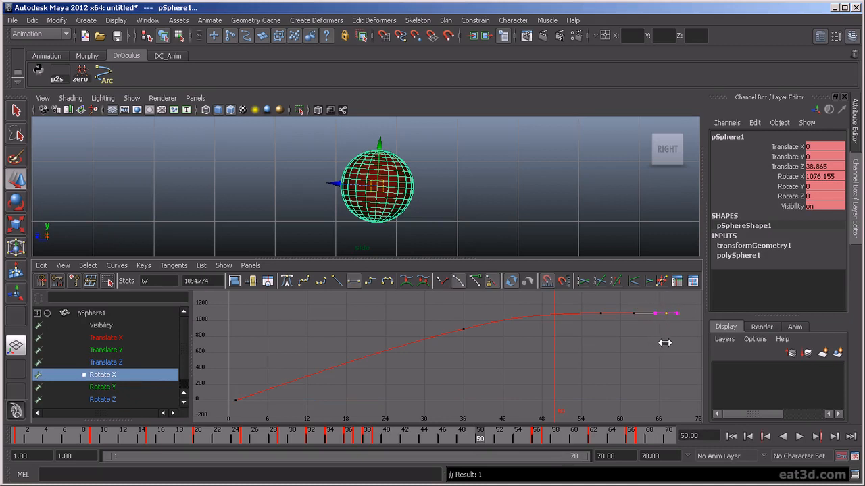
key("ctrl+z")
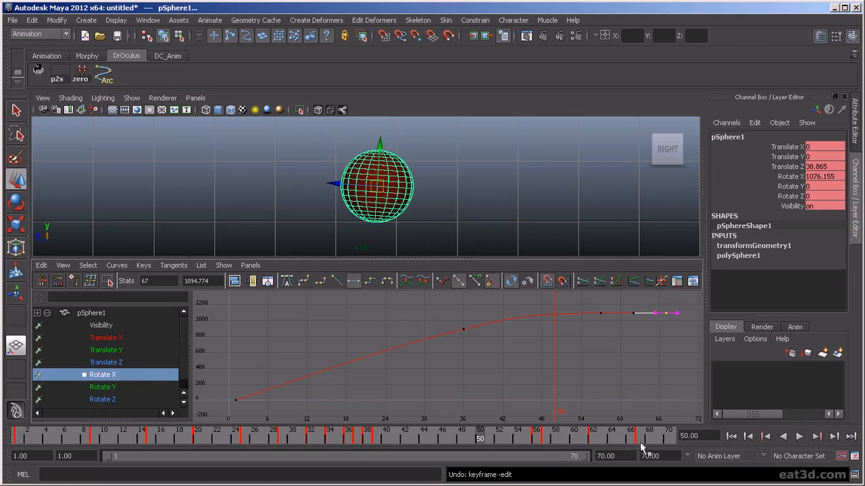
left_click(799, 437)
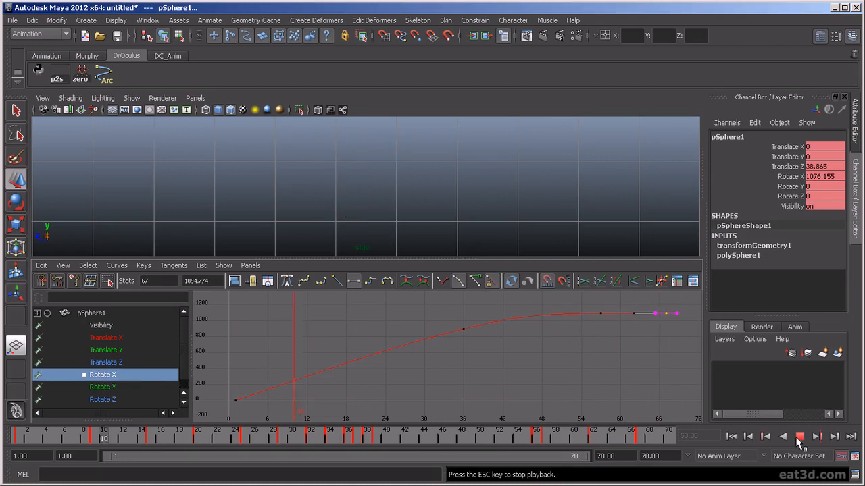
left_click(798, 437)
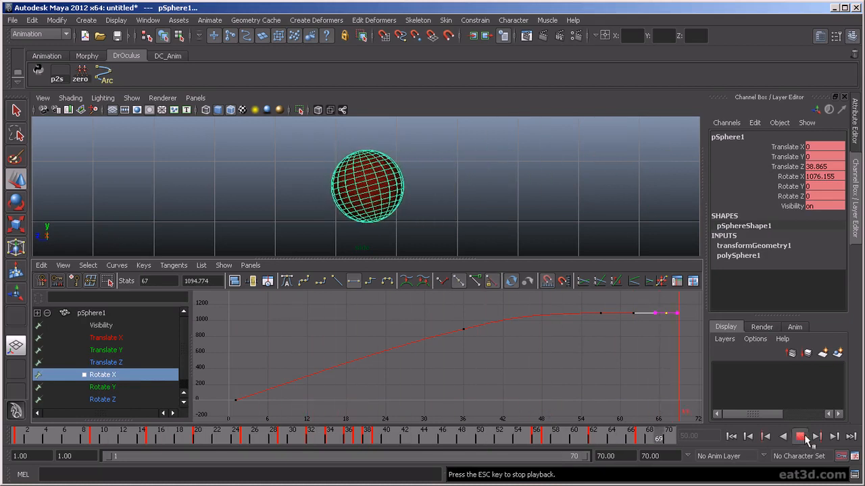
- Zoom in on the last three Translate Z keys and check the glide to frame 67
left_click(125, 364)
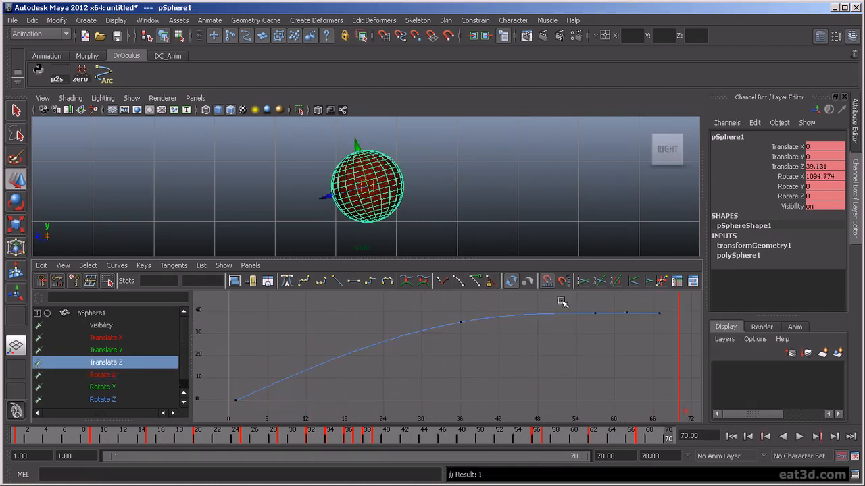
left_click_drag(593, 303, 654, 335)
right_click_drag(654, 335, 641, 341, "alt")
middle_click_drag(623, 348, 448, 433, "alt")
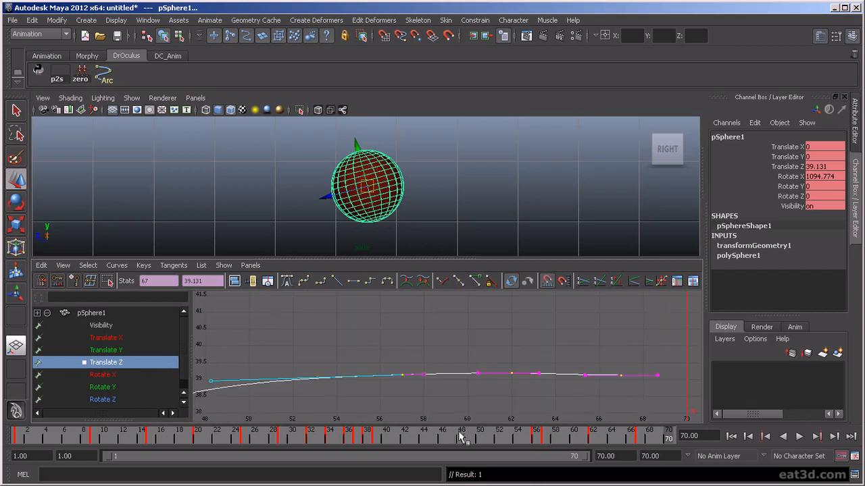
key("alt+v")
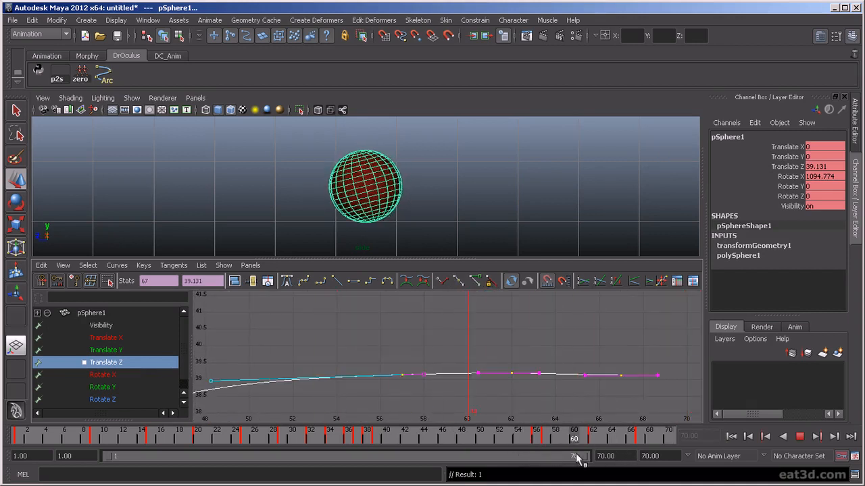
key("alt+v")
left_click_drag(613, 413, 638, 368)
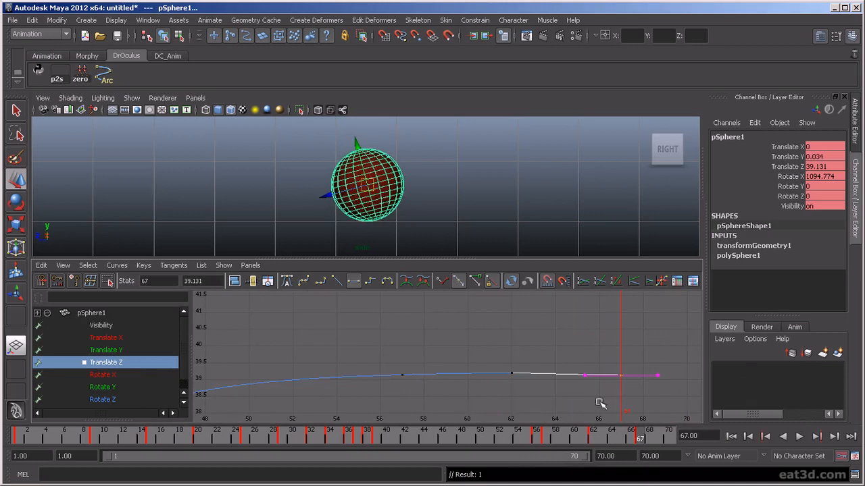
mouse_move(638, 437)
left_mouse_down()
mouse_move(533, 440)
mouse_move(601, 440)
mouse_move(607, 457)
mouse_move(493, 439)
mouse_move(627, 469)
mouse_move(548, 475)
mouse_move(546, 465)
mouse_move(615, 464)
mouse_move(540, 484)
mouse_move(593, 466)
left_mouse_up()
- Select the last Translate Y keys after frame 62; an attempted value edit is undone
left_click(106, 350)
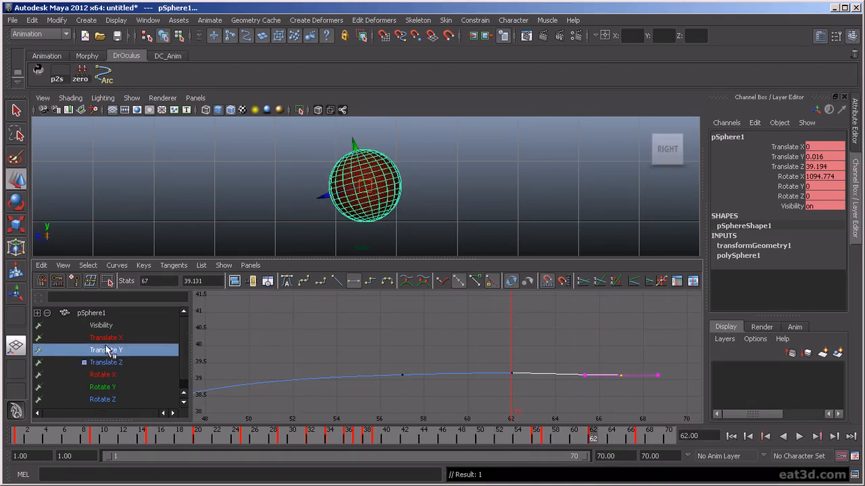
left_click_drag(547, 358, 676, 422)
key("f")
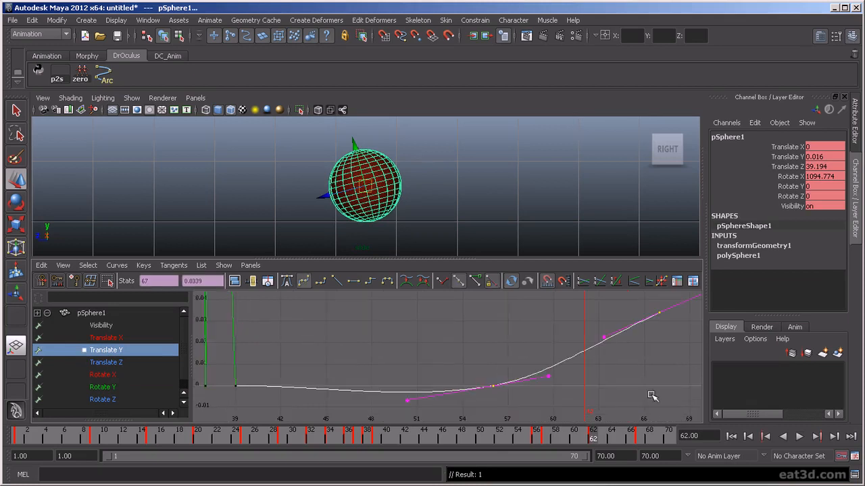
left_click(647, 396)
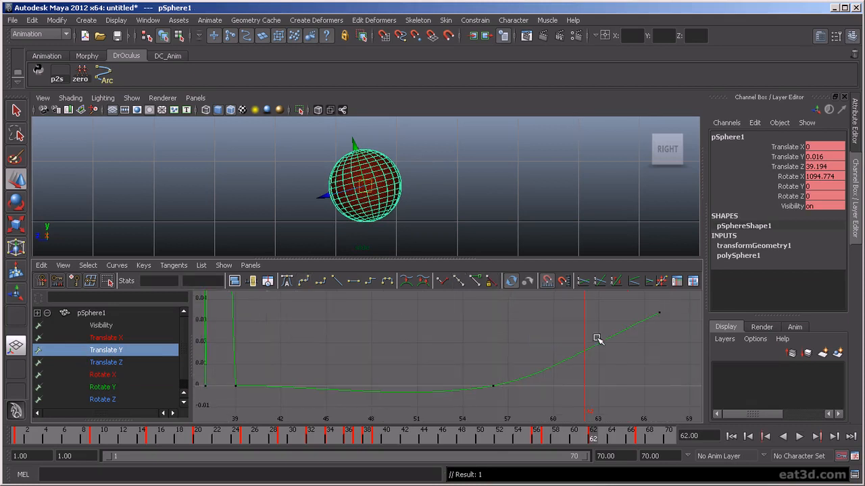
left_click_drag(607, 313, 692, 336)
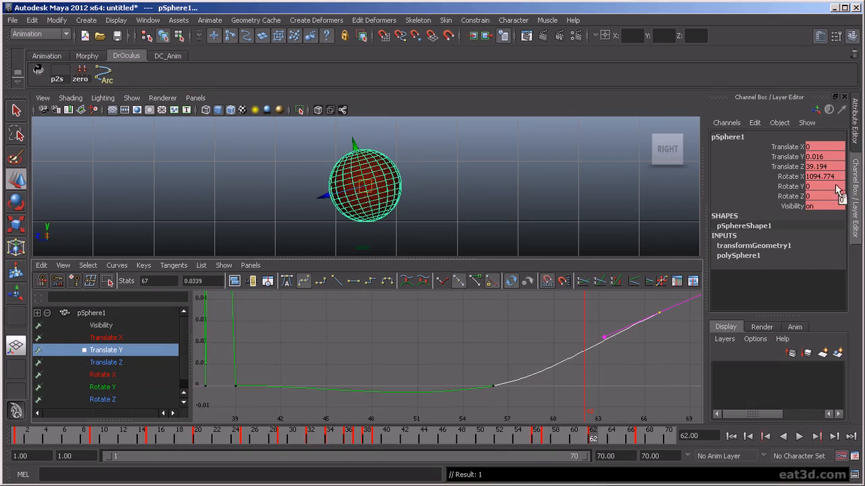
left_click(820, 156)
key("Return")
key("ctrl+z")
key("ctrl+z")
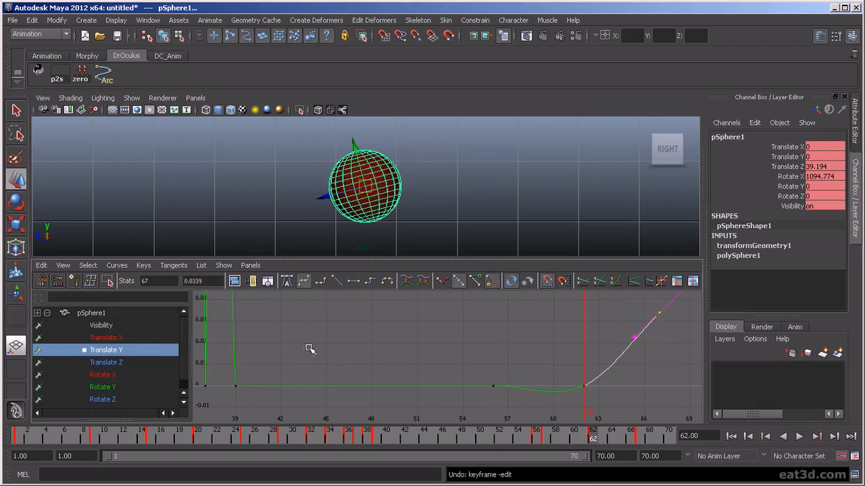
- Set the selected end Translate Y keys to 0 and play back to check the landing
left_click_drag(220, 278, 158, 282)
type("0")
key("Return")
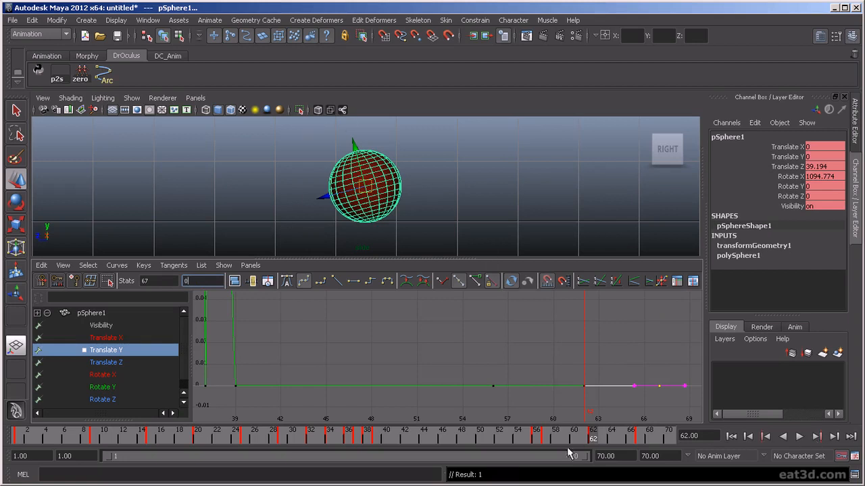
left_click_drag(583, 440, 639, 437)
key("alt+v")
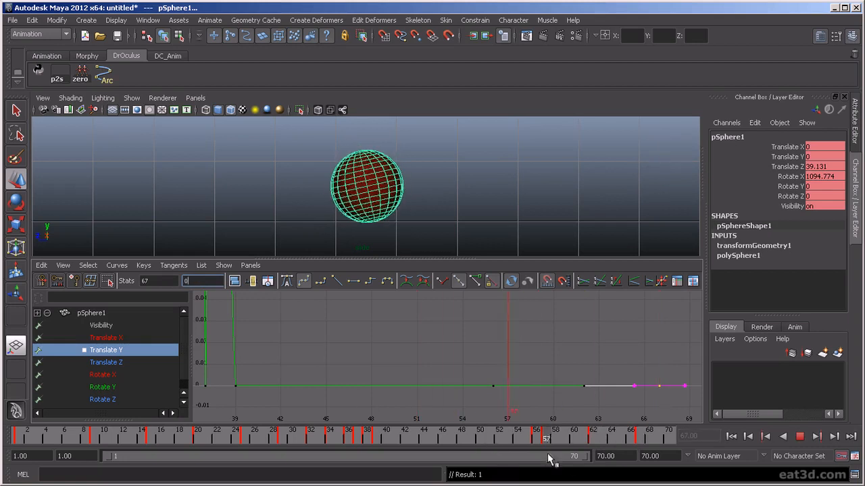
- Rotate the frame-62 Rotate X key's tangent to smooth the curve and scrub to check
left_click(129, 374)
left_click_drag(642, 307, 680, 338)
key("f")
scroll(447, 356, "down", 3)
left_click(365, 340)
middle_click_drag(443, 402, 471, 358)
mouse_move(575, 443)
left_mouse_down()
mouse_move(655, 440)
mouse_move(479, 442)
mouse_move(653, 483)
left_mouse_up()
- Lower the frame-67 Rotate X key to about 1091.745 and angle the frame-62 outgoing tangent down
right_click_drag(446, 355, 438, 386, "alt")
left_click_drag(454, 326, 533, 398)
key("f")
middle_click_drag(490, 372, 507, 432)
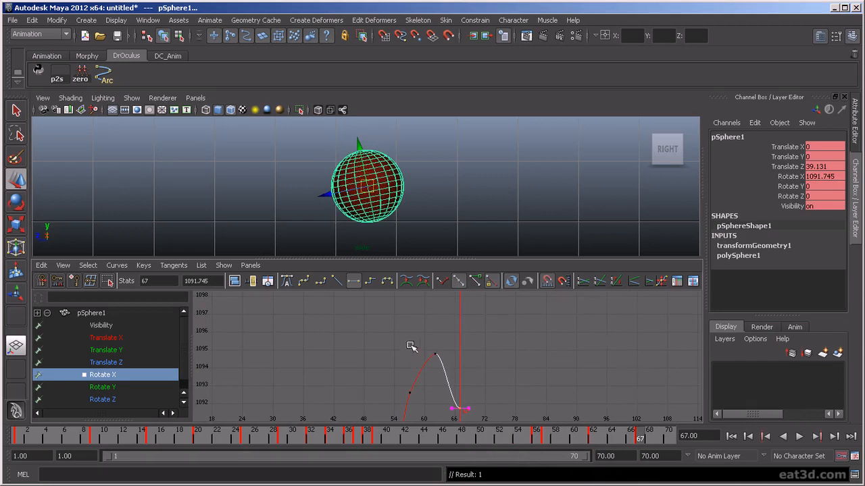
left_click_drag(411, 354, 436, 391)
key("f")
left_click_drag(520, 317, 520, 318)
middle_click_drag(520, 317, 531, 331)
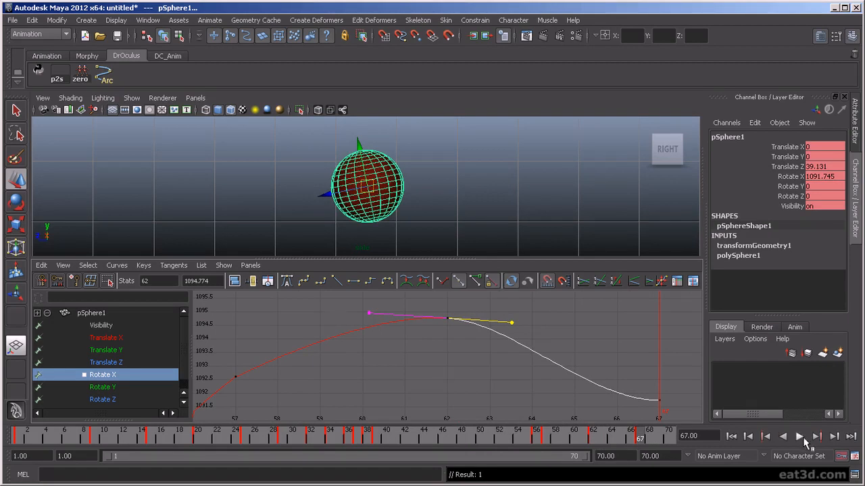
left_click(801, 438)
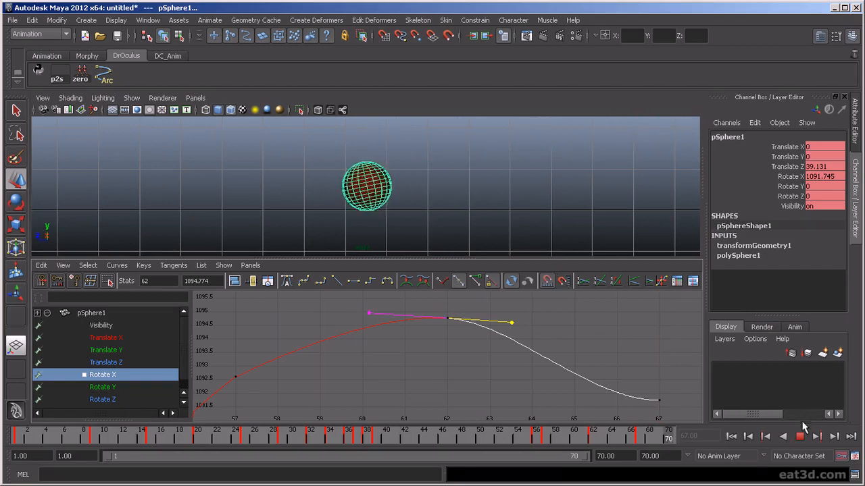
key("Escape")
left_click_drag(528, 439, 325, 438)
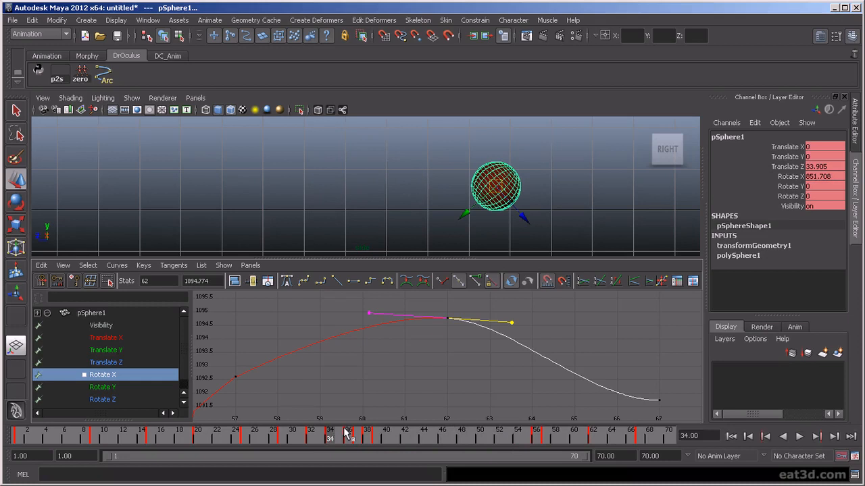
key("alt+period")
key("alt+period")
key("alt+period")
key("alt+period")
key("alt+period")
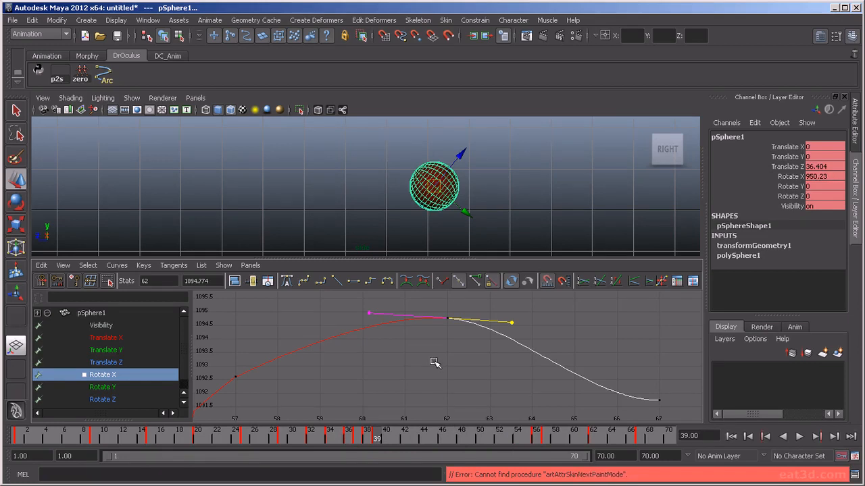
key("alt+v")
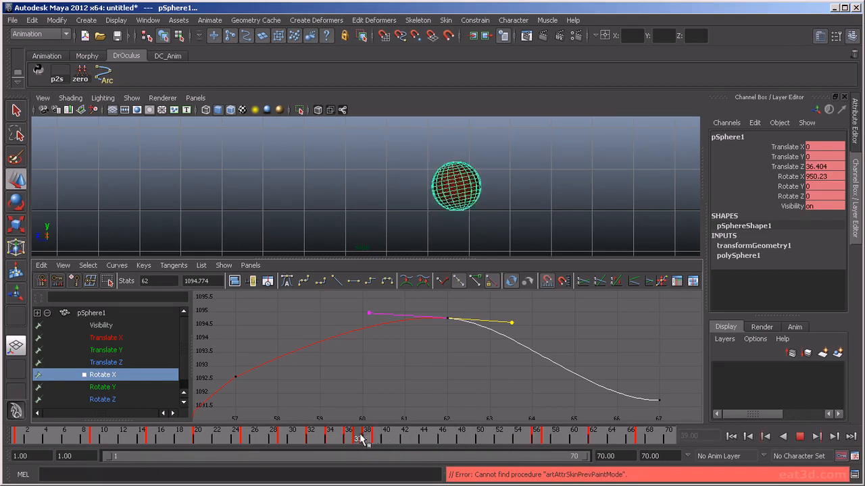
mouse_move(447, 443)
left_mouse_down()
mouse_move(386, 443)
mouse_move(418, 444)
left_mouse_up()
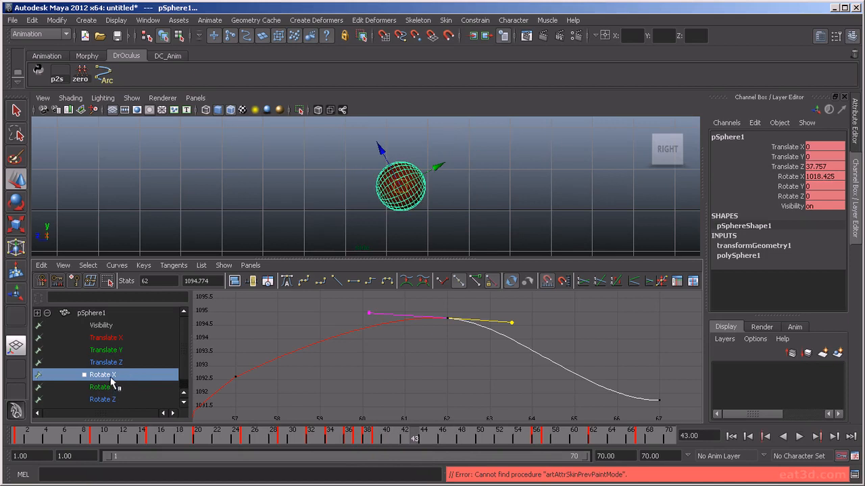
mouse_move(388, 384)
right_mouse_down("alt")
mouse_move(377, 386)
mouse_move(392, 372)
right_mouse_up("alt")
left_click(396, 372)
key("a")
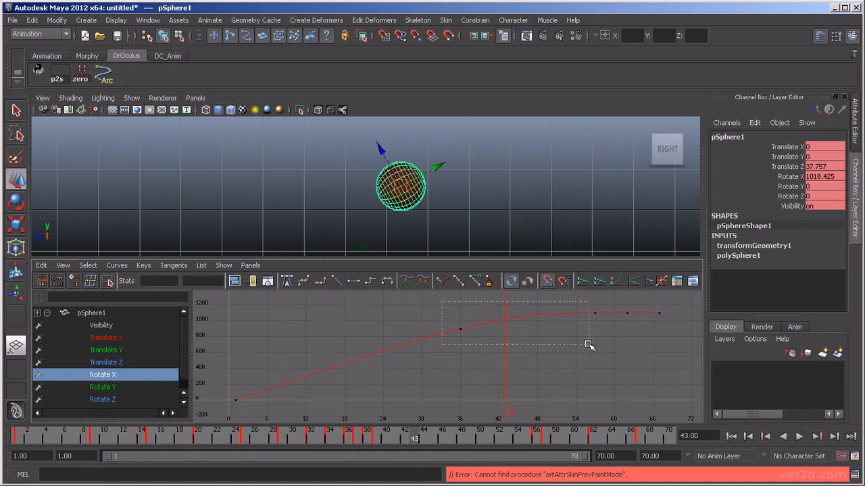
- Drag the Rotate X keys from frames 57–63 down so frame 67 reads 1060.901, then play
left_click_drag(490, 321, 492, 322)
left_click(251, 281)
scroll(533, 329, "up", 4)
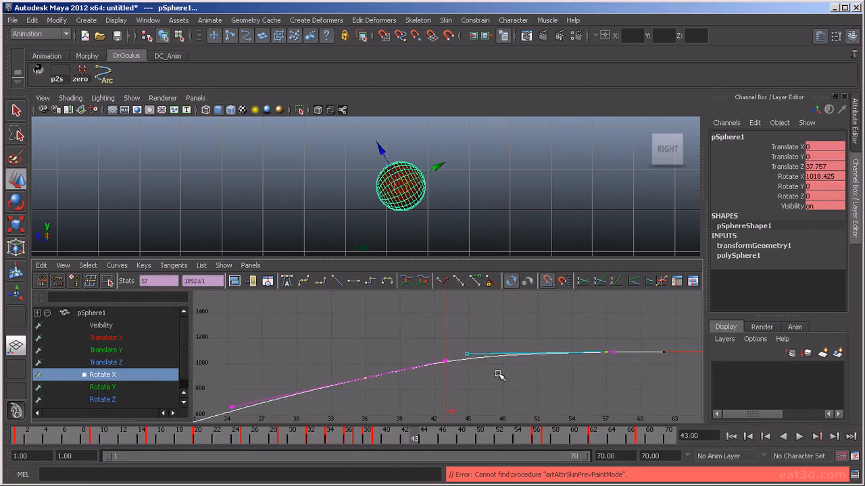
left_click_drag(700, 371, 700, 371)
scroll(670, 388, "down", 2)
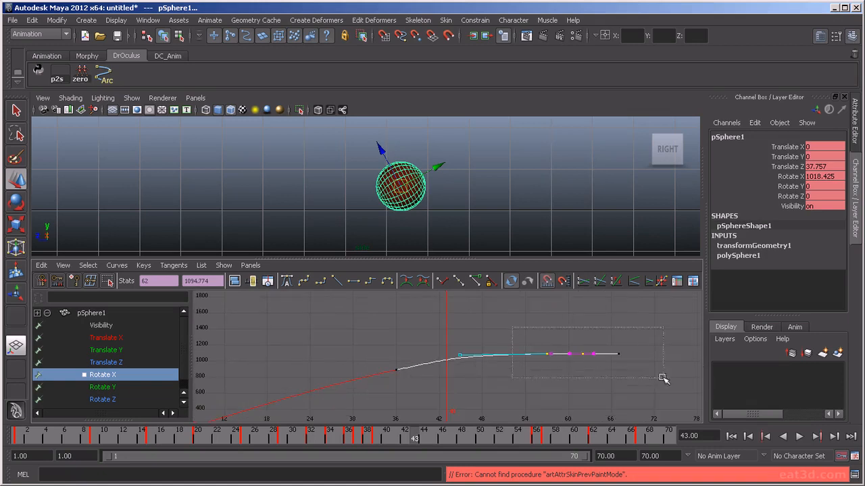
middle_click_drag(596, 372, 595, 375)
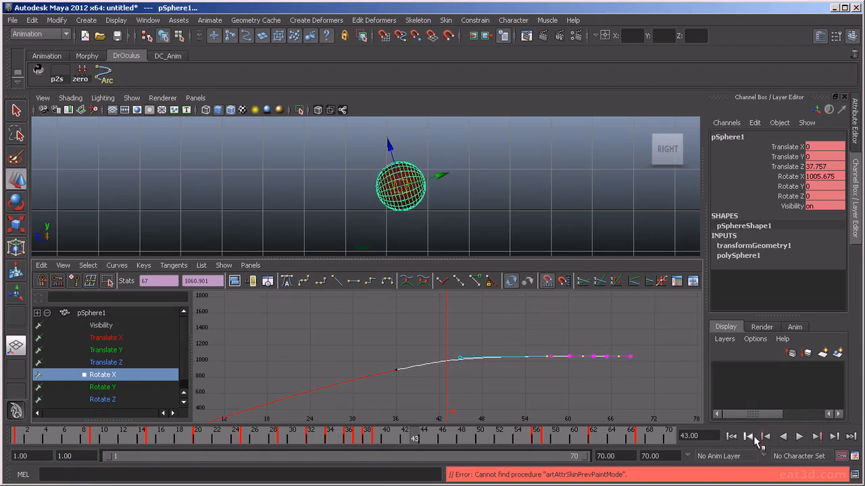
left_click(797, 437)
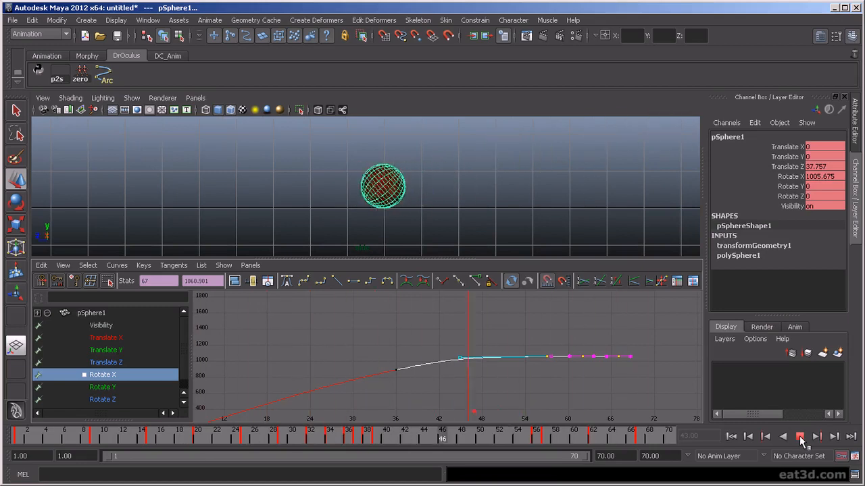
- Maximize the Right view, zoom in on the ball, and play to watch it settle
left_click(800, 437)
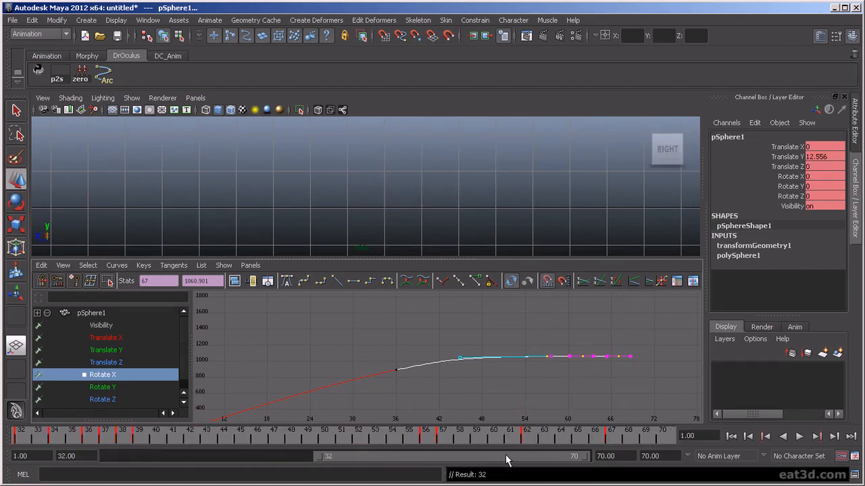
scroll(518, 176, "down", 1)
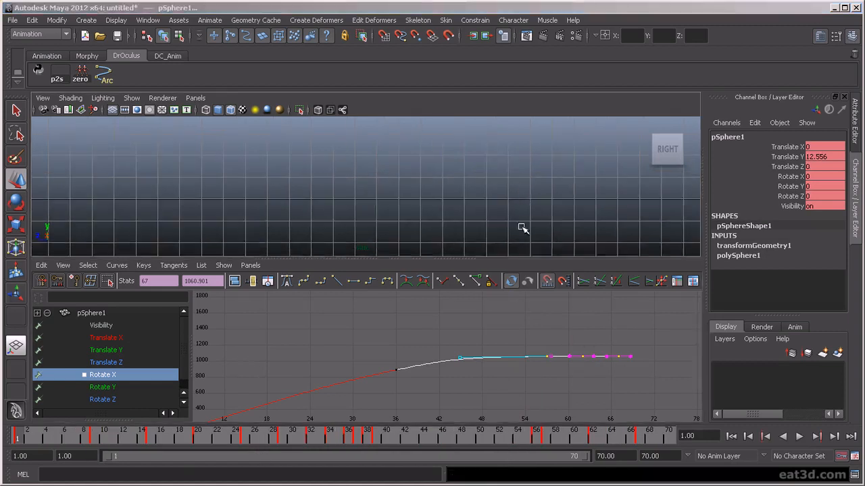
key("space")
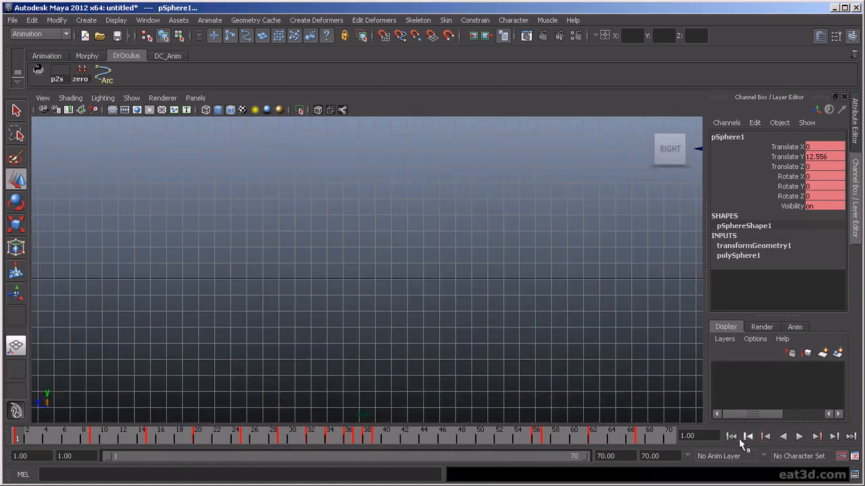
middle_click_drag(586, 297, 504, 336, "alt")
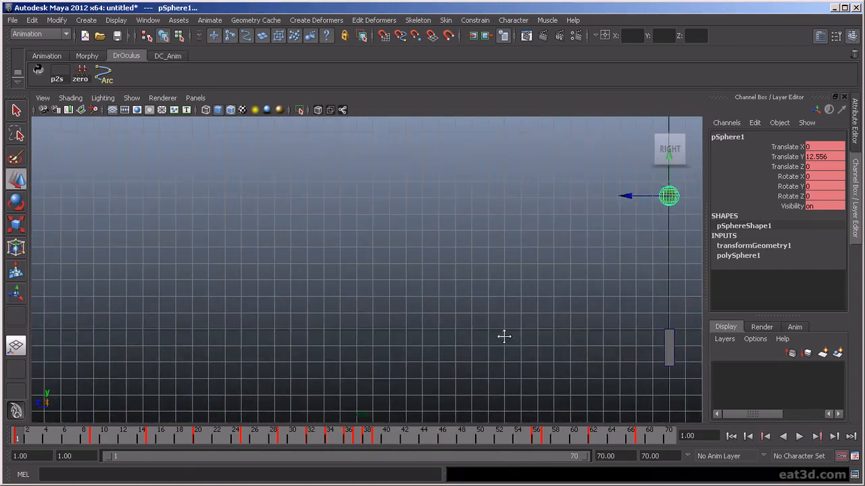
left_click(649, 439)
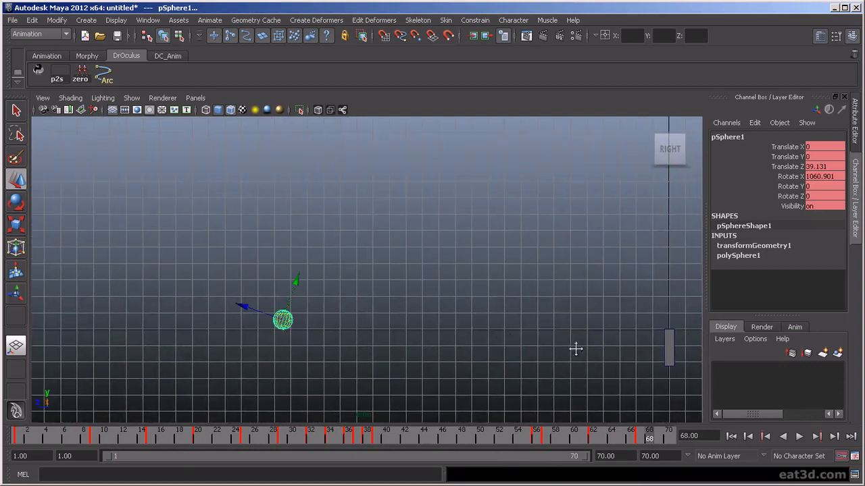
right_click_drag(575, 348, 493, 364, "alt")
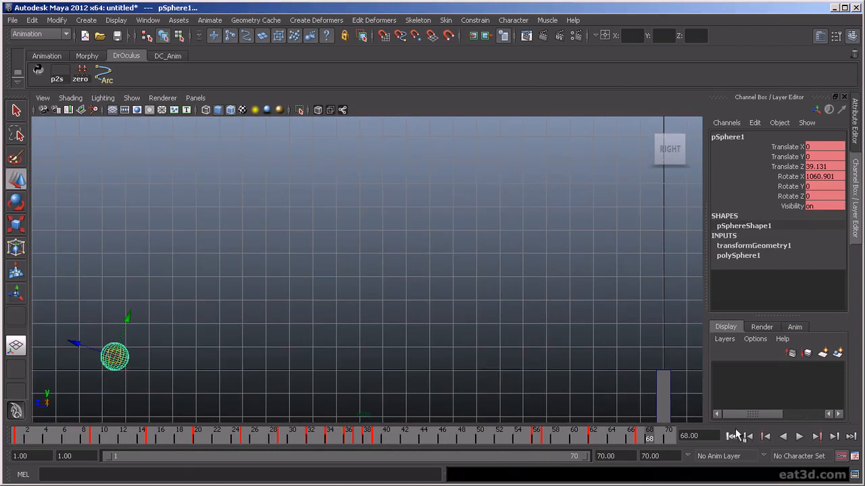
left_click(799, 437)
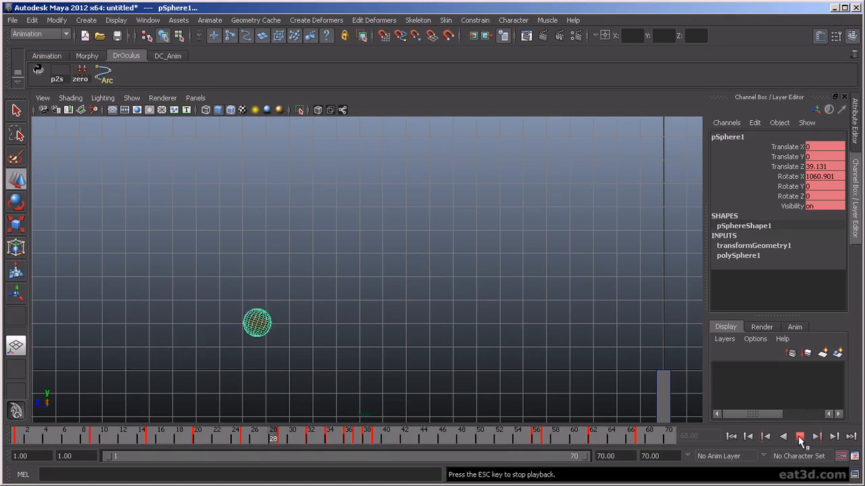
left_click(799, 437)
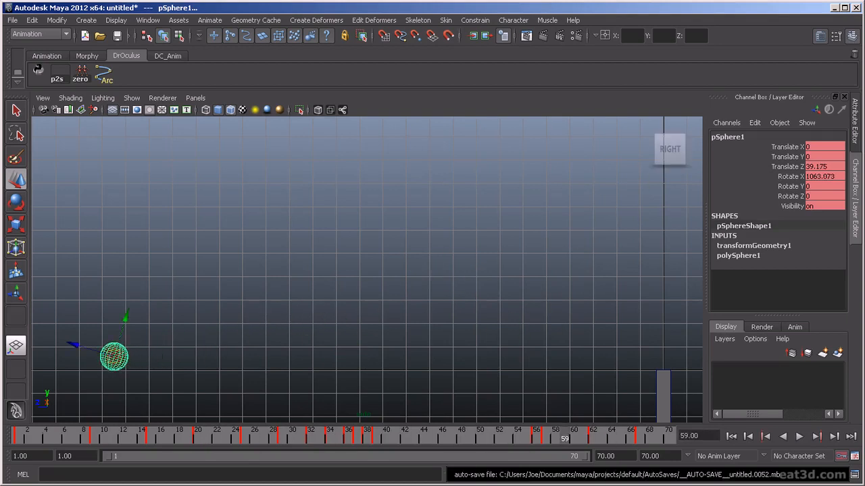